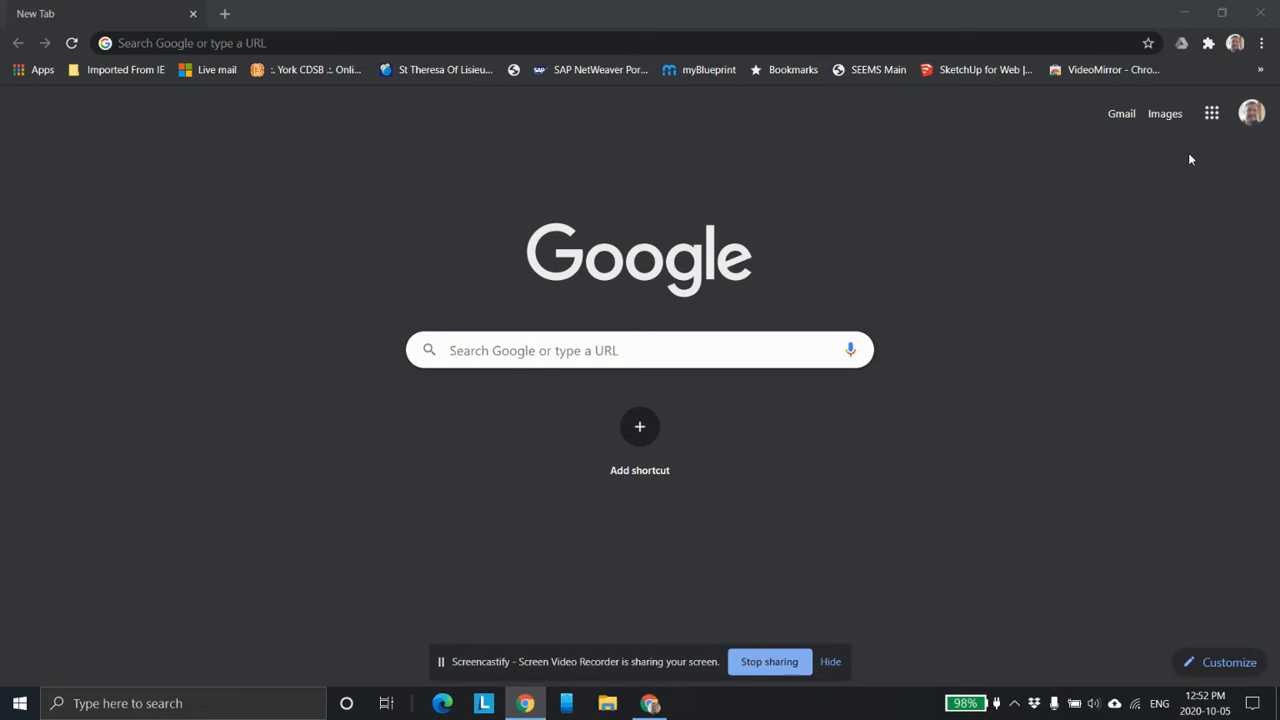
Open SketchUp for Schools from the Google apps list.
click(1212, 114)
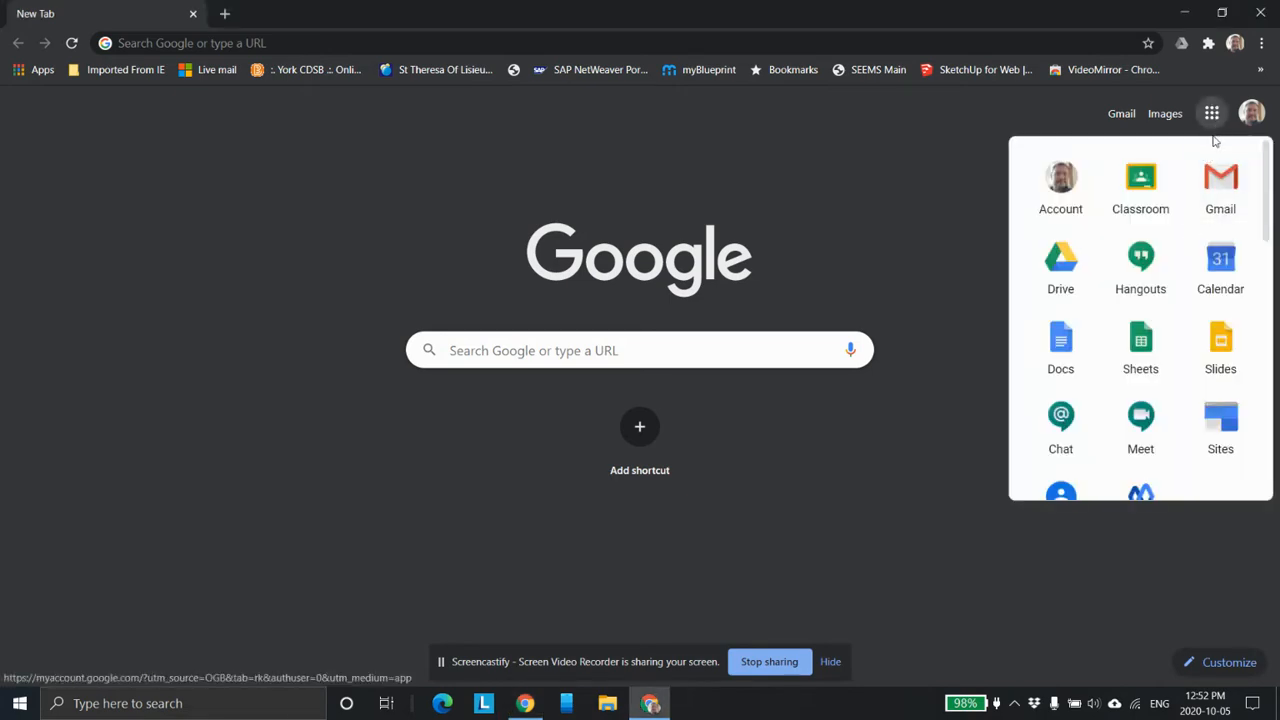
scroll(1143, 297, down, 8)
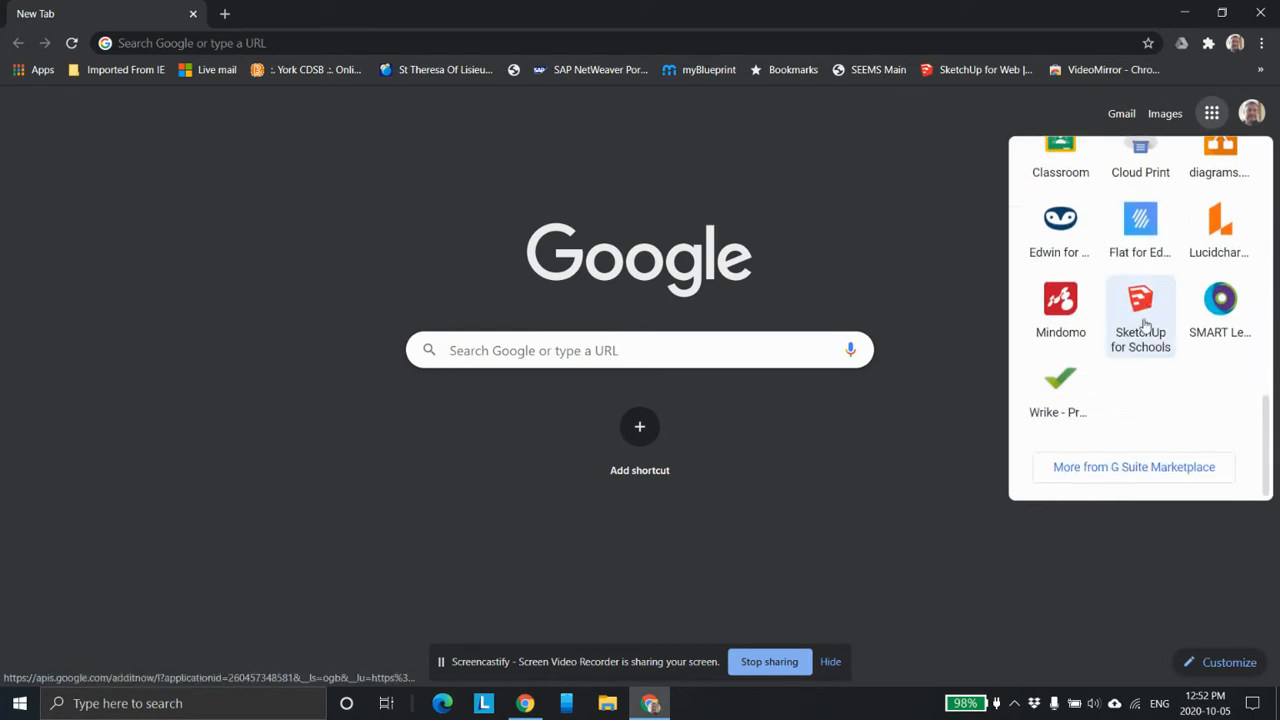
click(1142, 314)
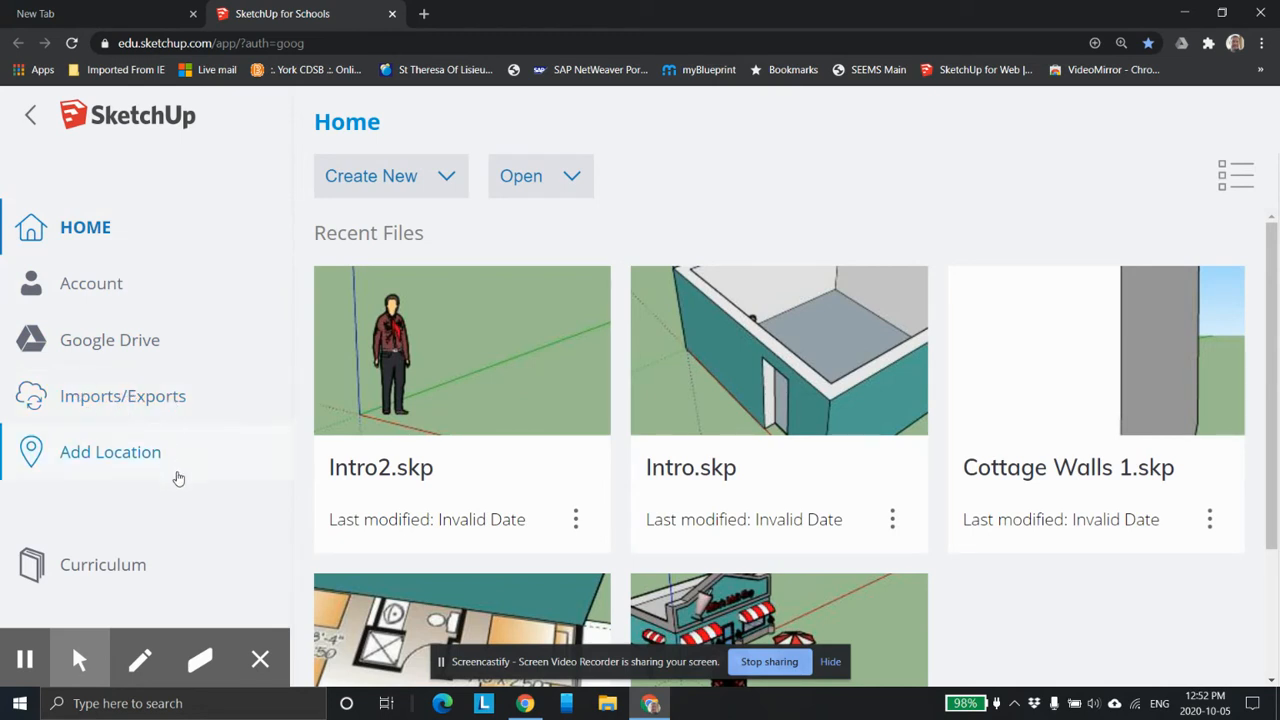
Browse the curriculum lessons, and look over the Google Drive folders offered for selecting a SketchUp model.
click(117, 561)
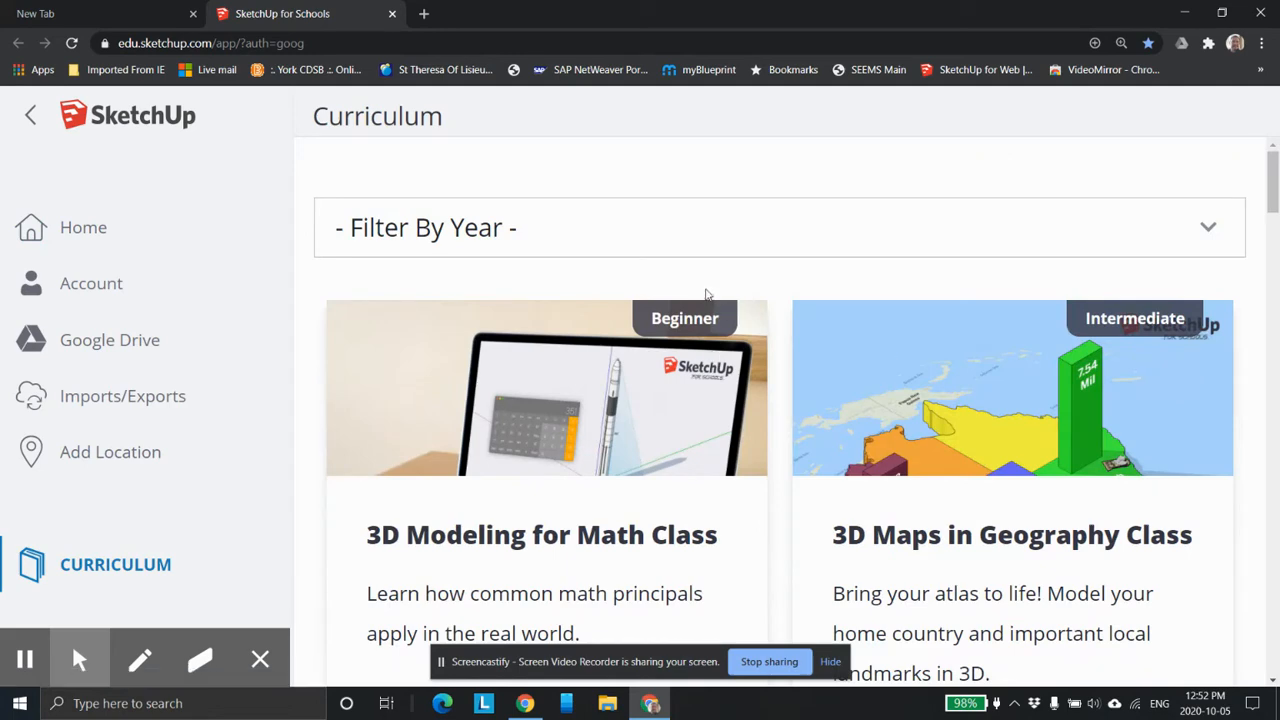
scroll(719, 290, down, 5)
scroll(563, 479, down, 8)
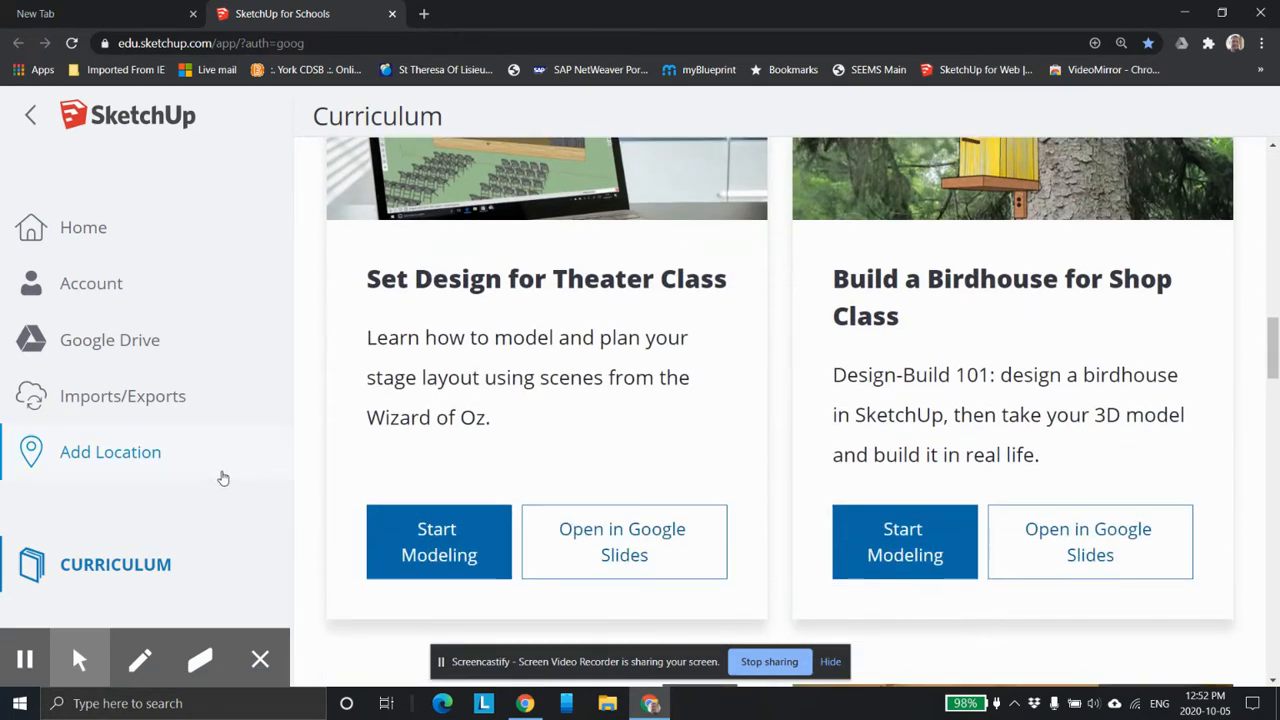
click(100, 318)
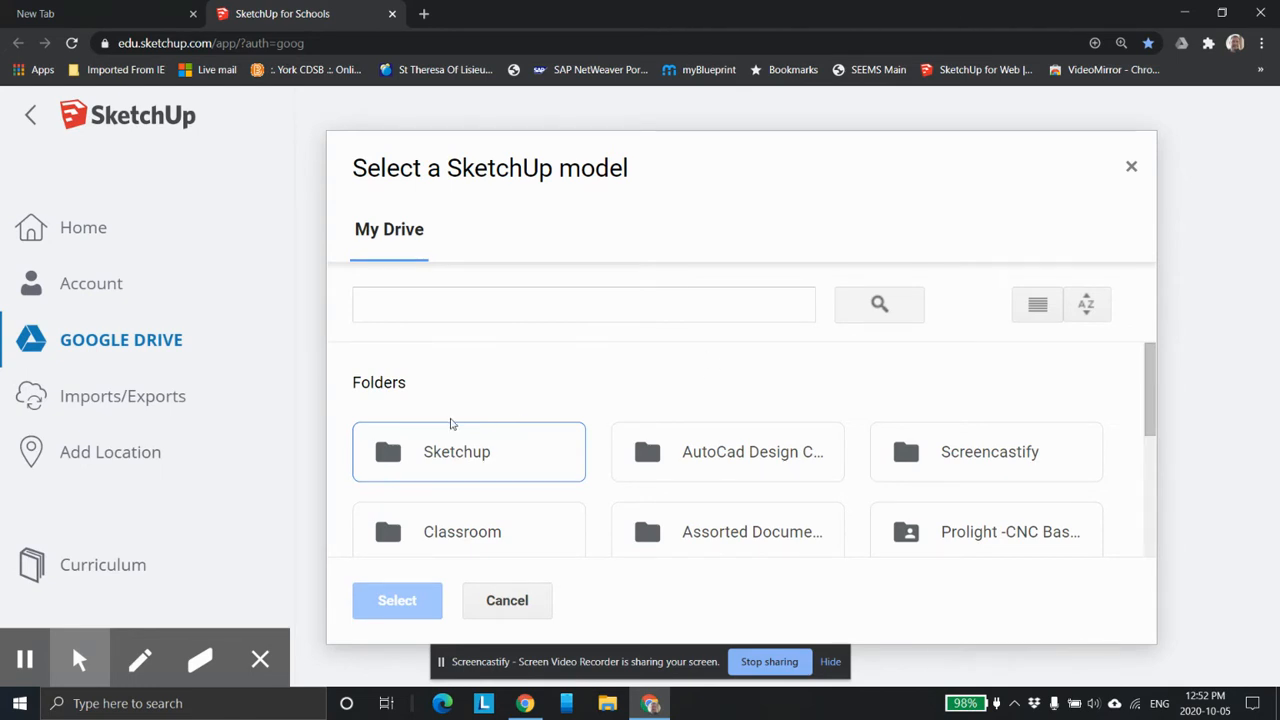
click(1132, 167)
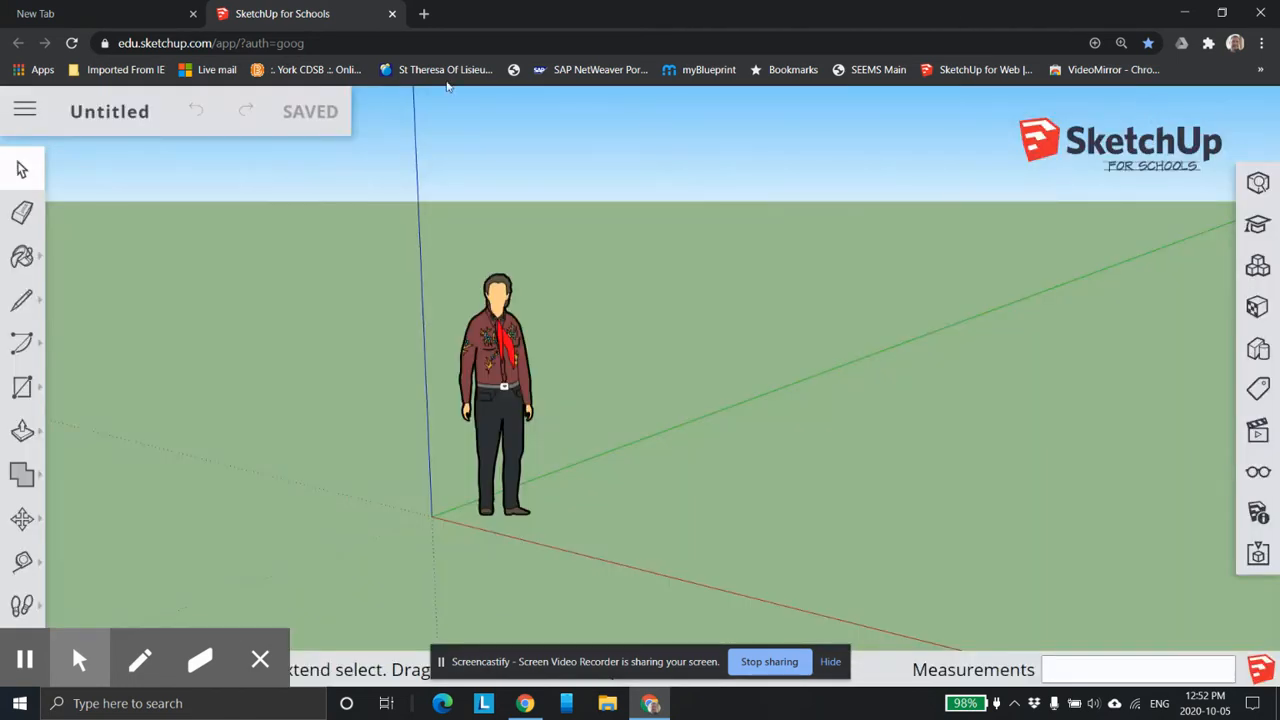
View the contents of the Sketchup folder in Google Drive in a separate browser tab, and close that tab.
click(423, 13)
click(1211, 113)
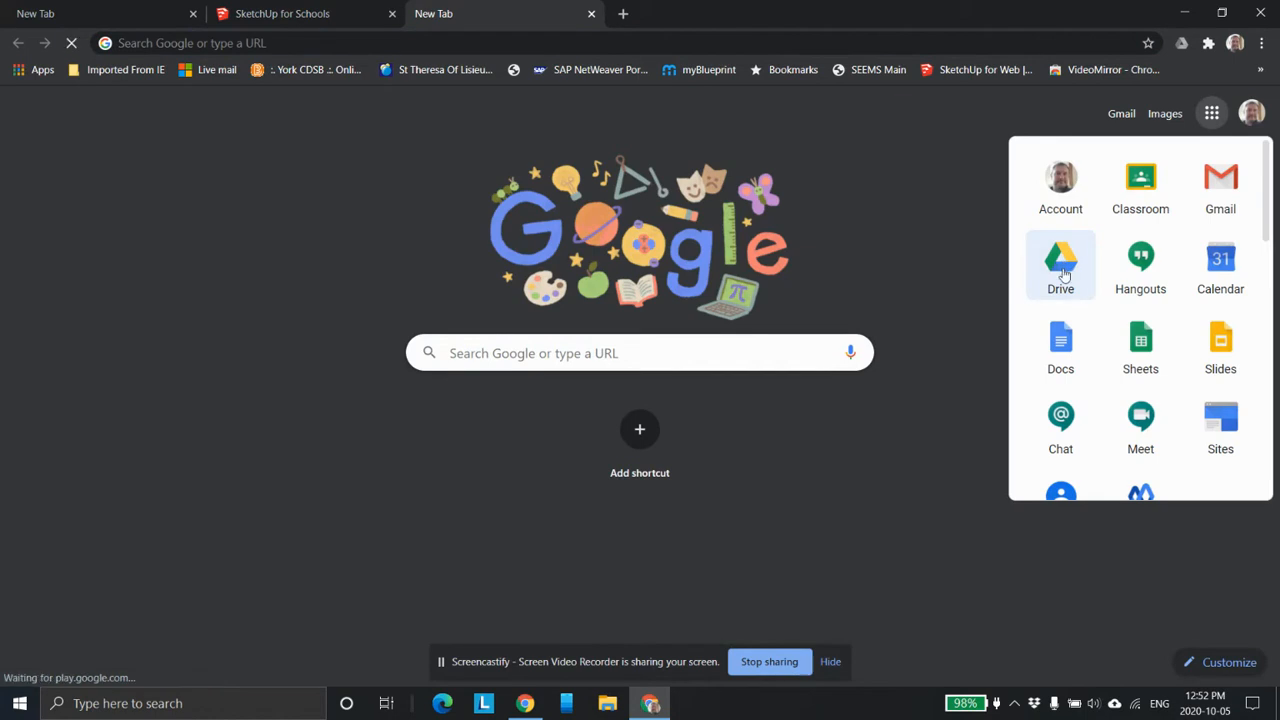
click(1066, 284)
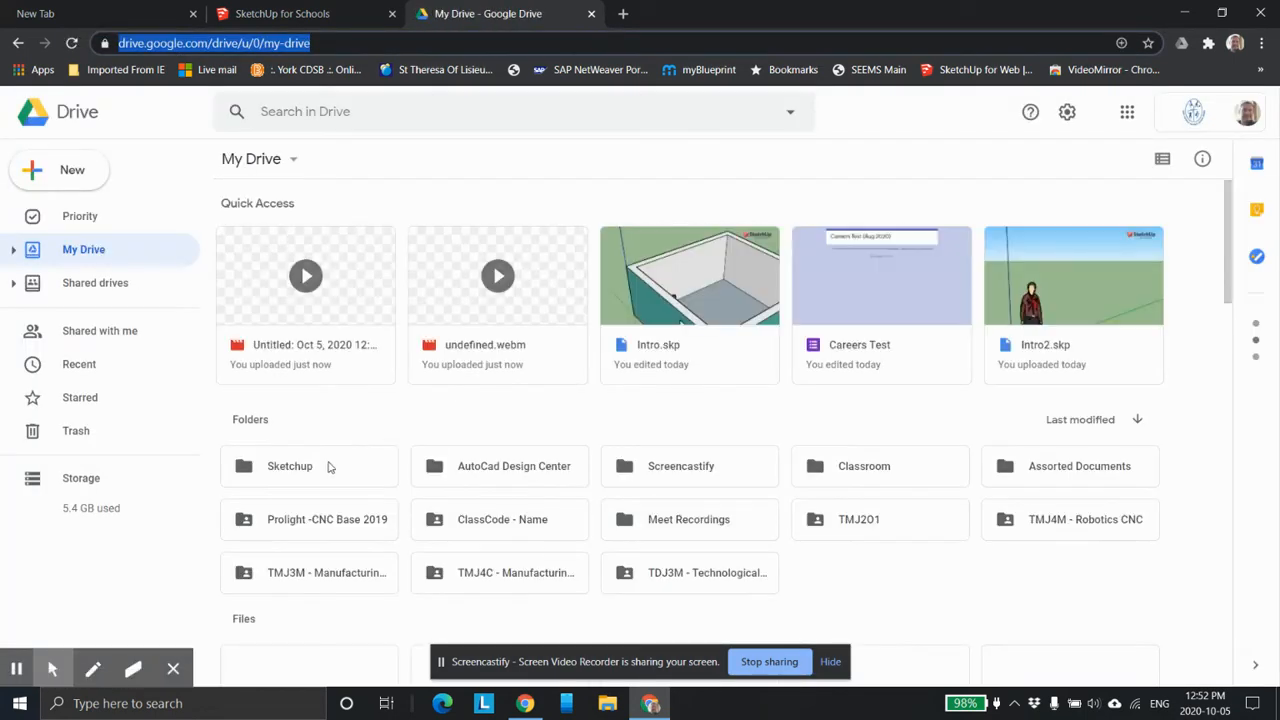
double_click(329, 466)
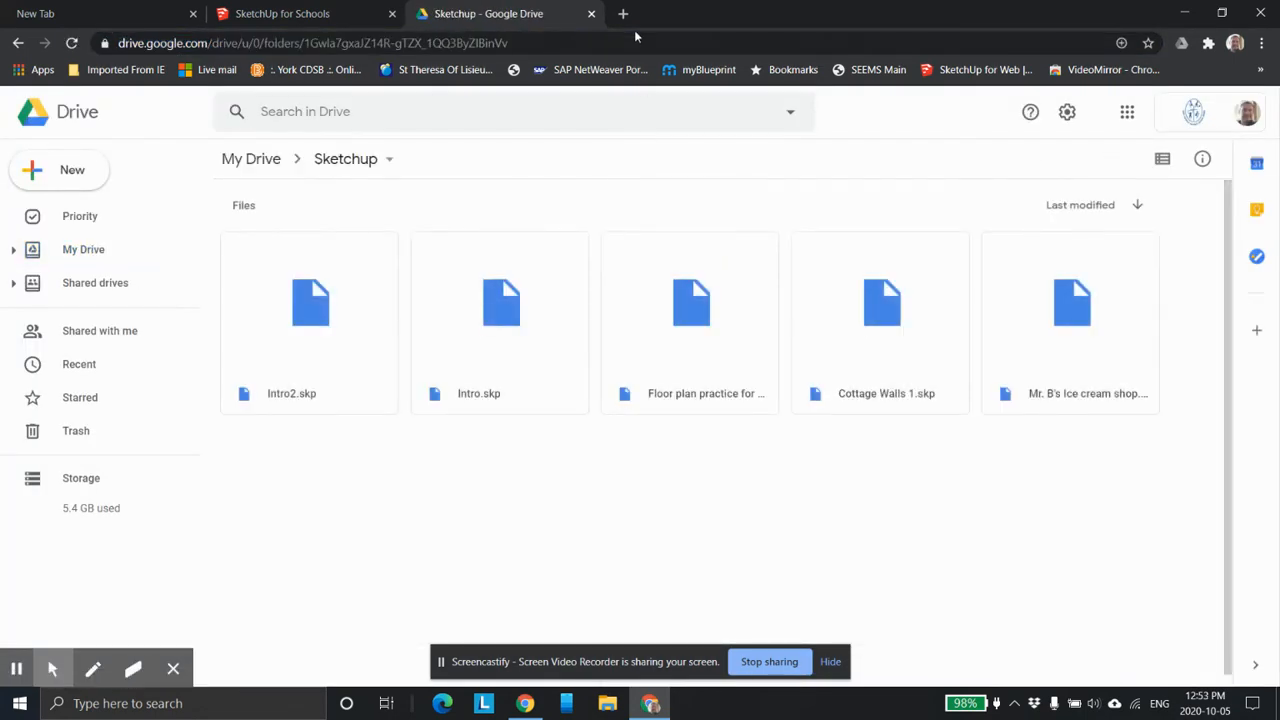
click(591, 13)
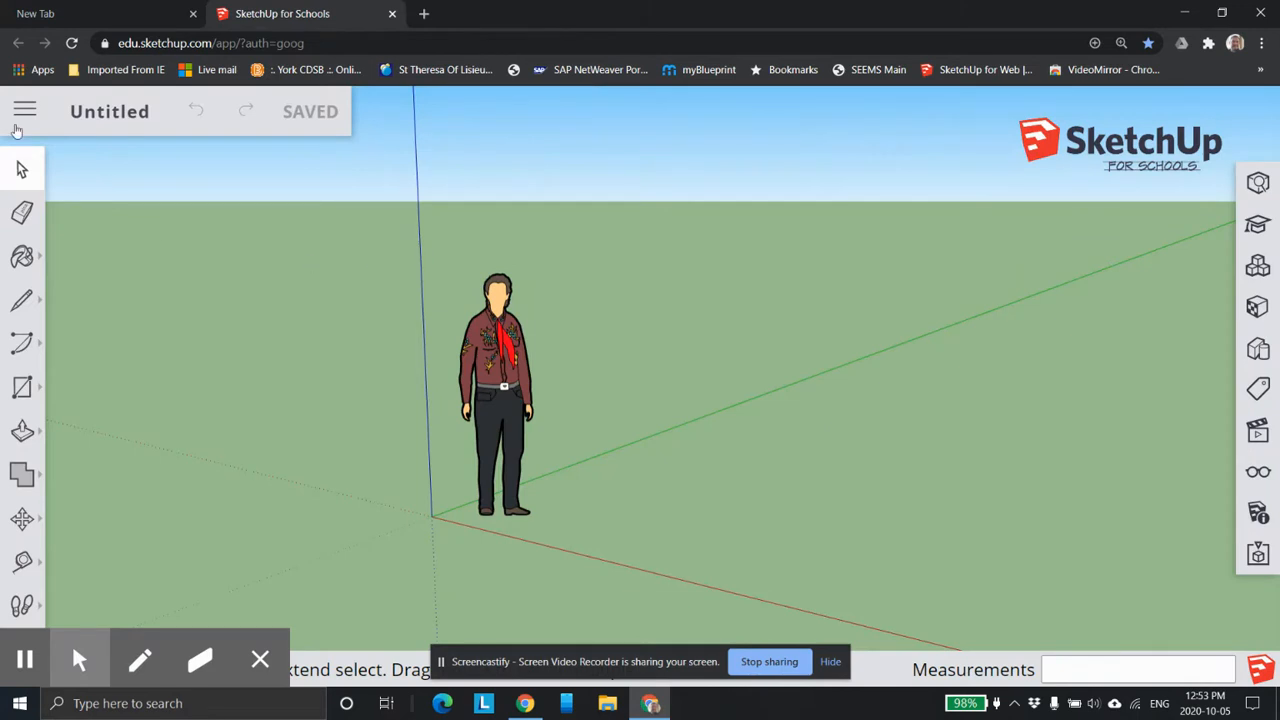
Return to the SketchUp home page and look at the file options of the recent file Intro2.skp.
click(24, 111)
click(84, 170)
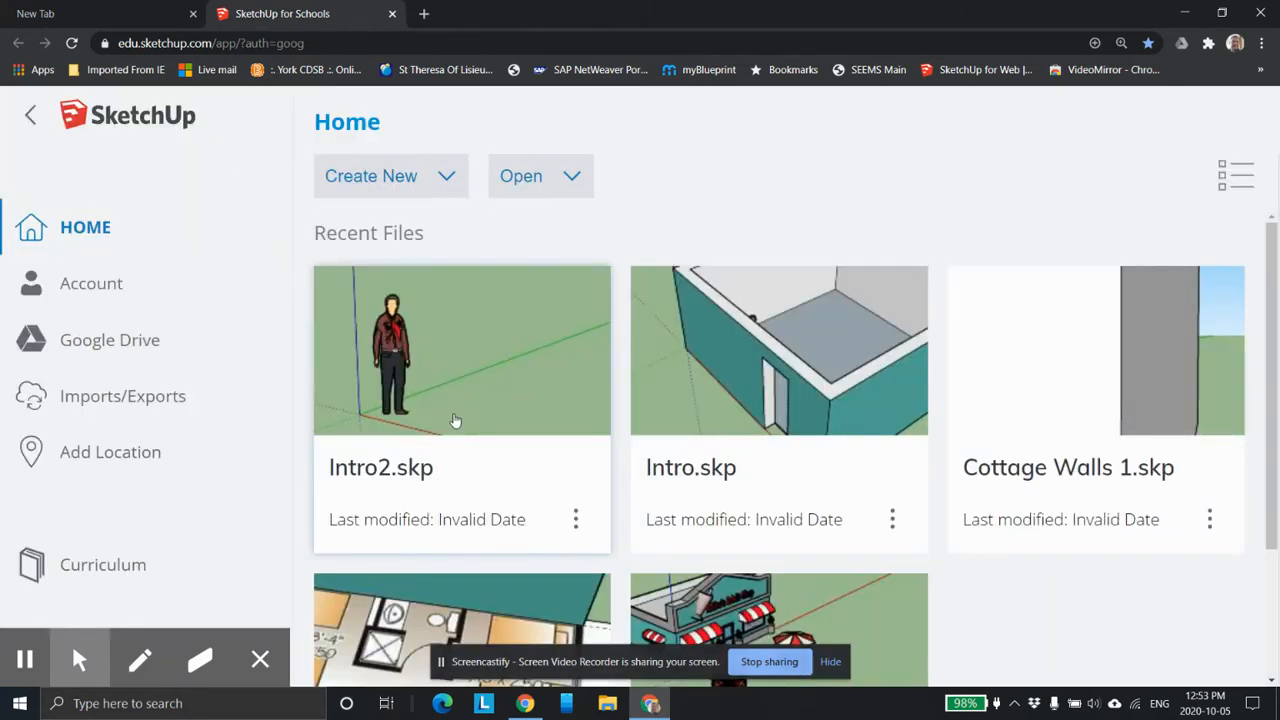
click(576, 519)
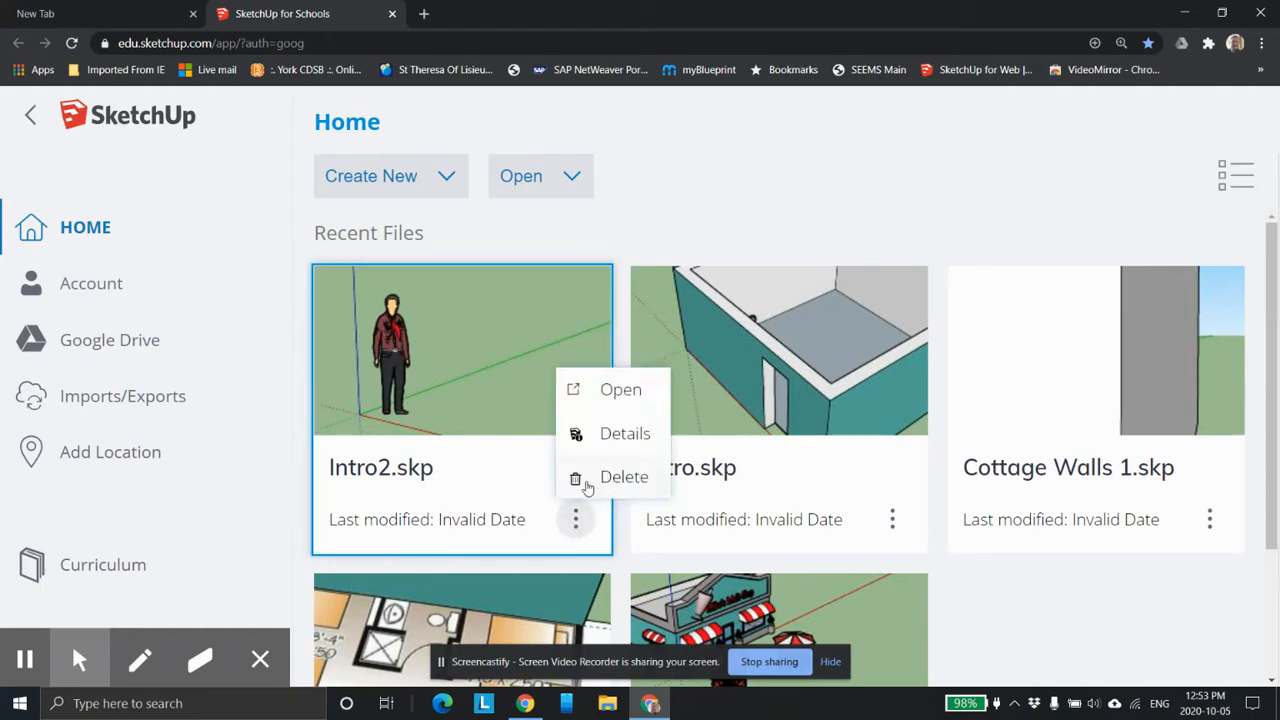
click(624, 479)
click(768, 486)
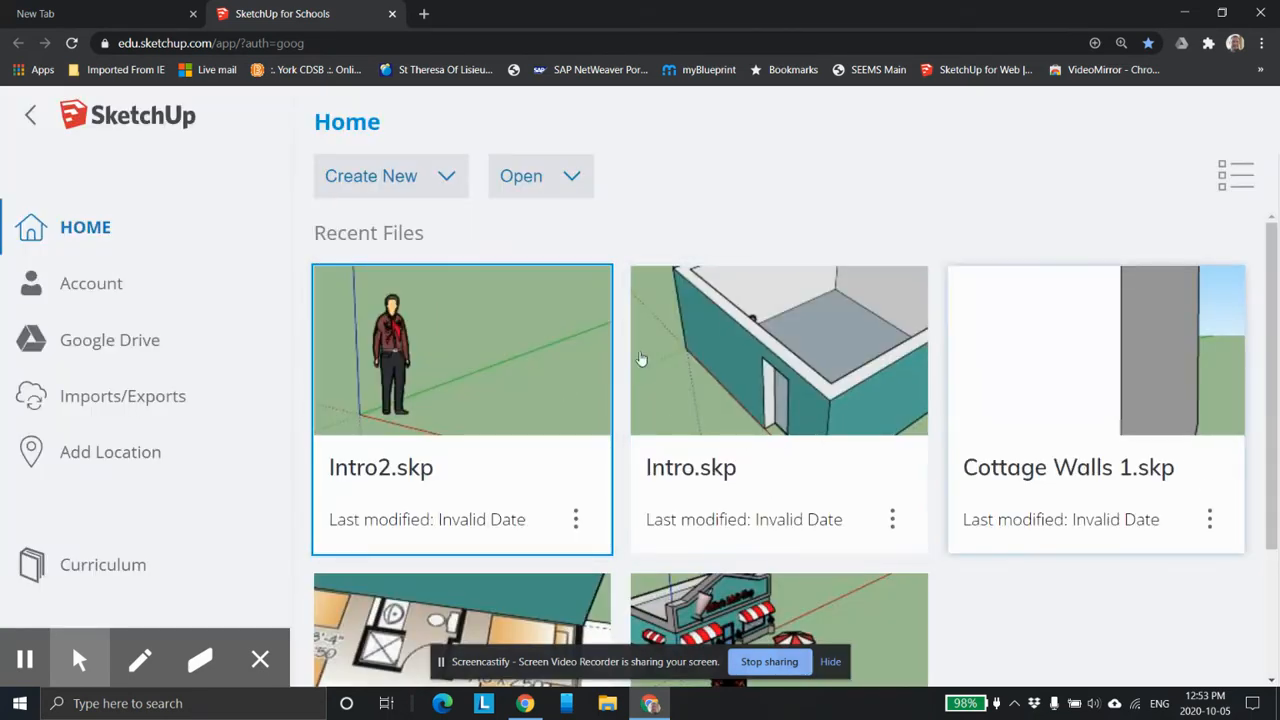
Create a new model from the Simple Template - Feet and Inches.
click(425, 178)
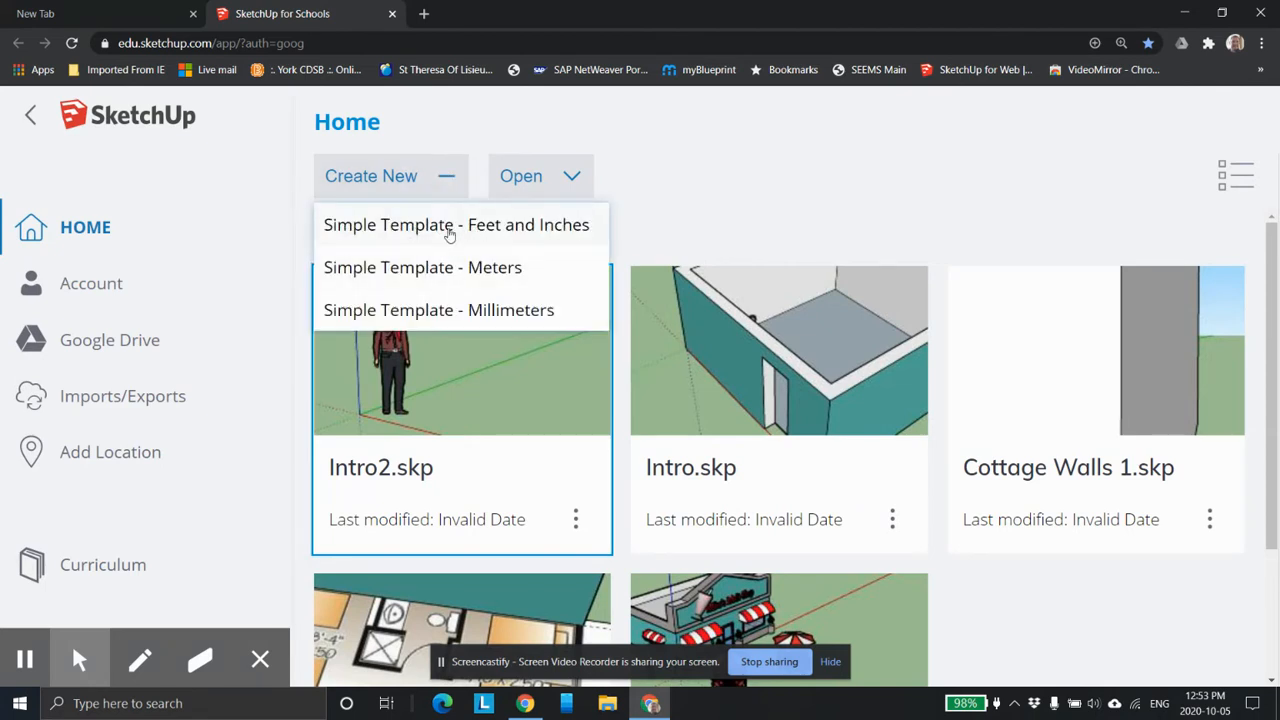
click(421, 228)
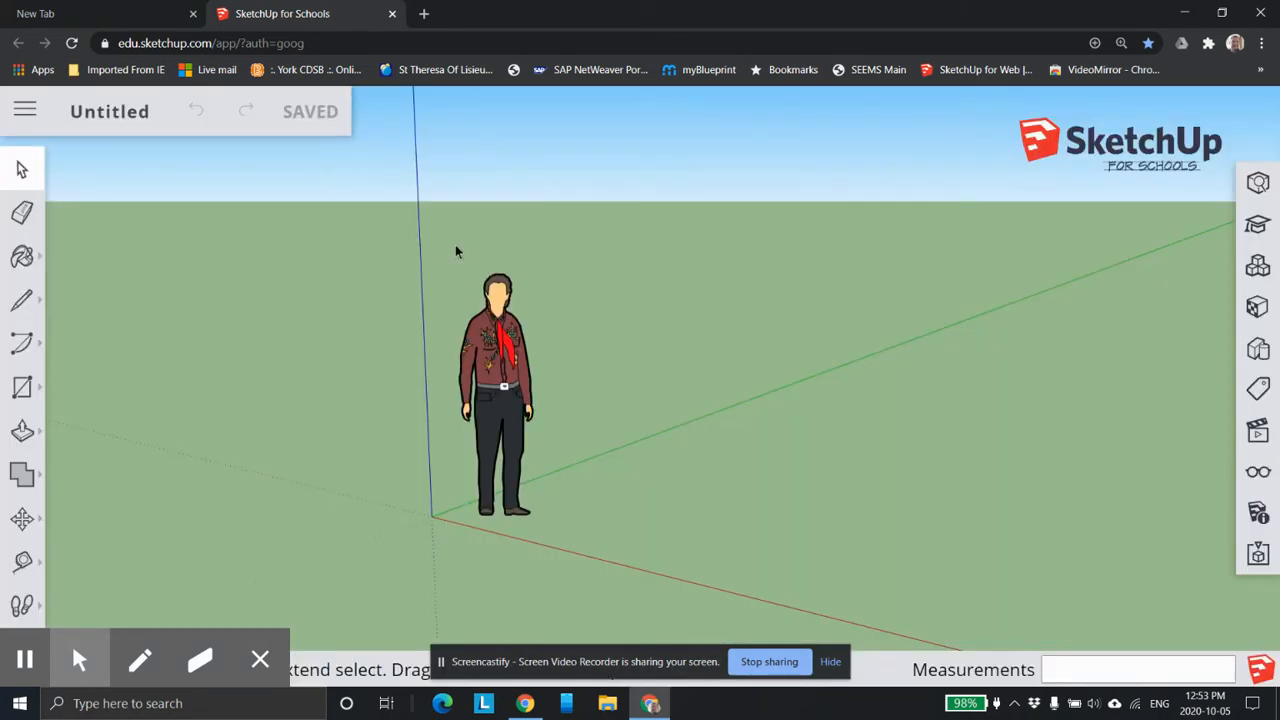
Save the model as "Test Rev 1 Oct 5" in the Sketchup folder on Google Drive.
click(163, 120)
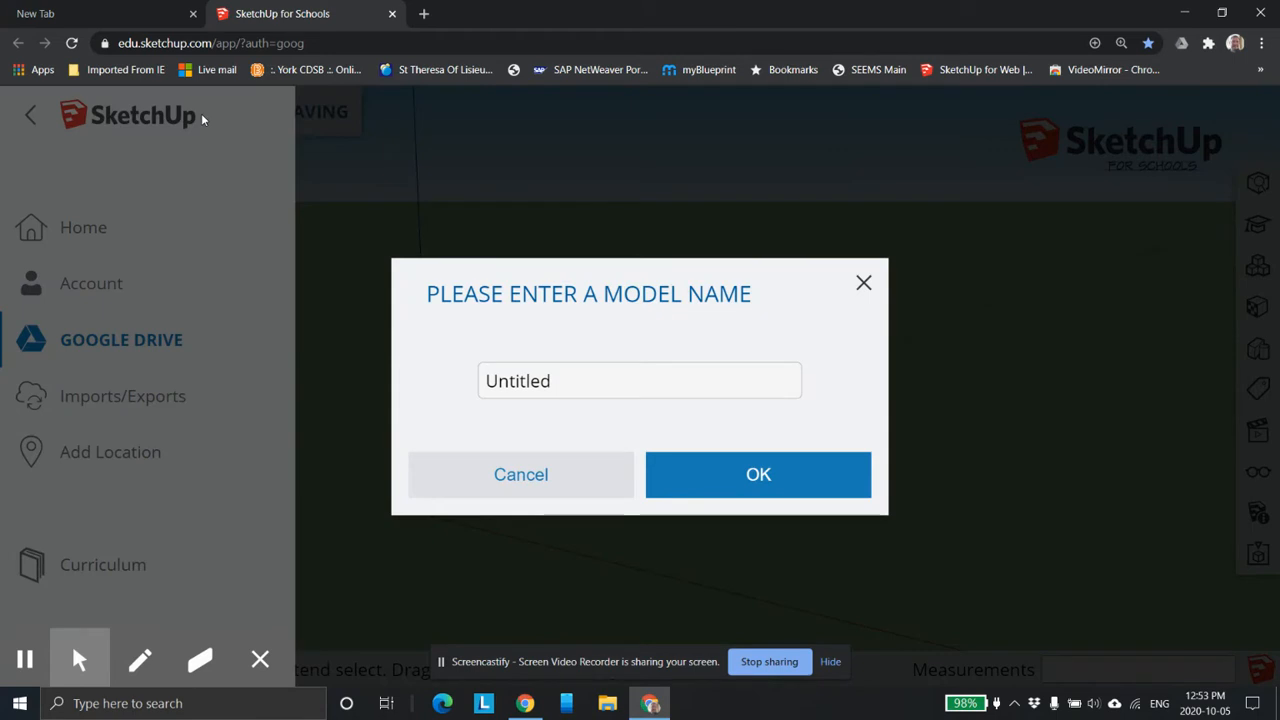
click(562, 372)
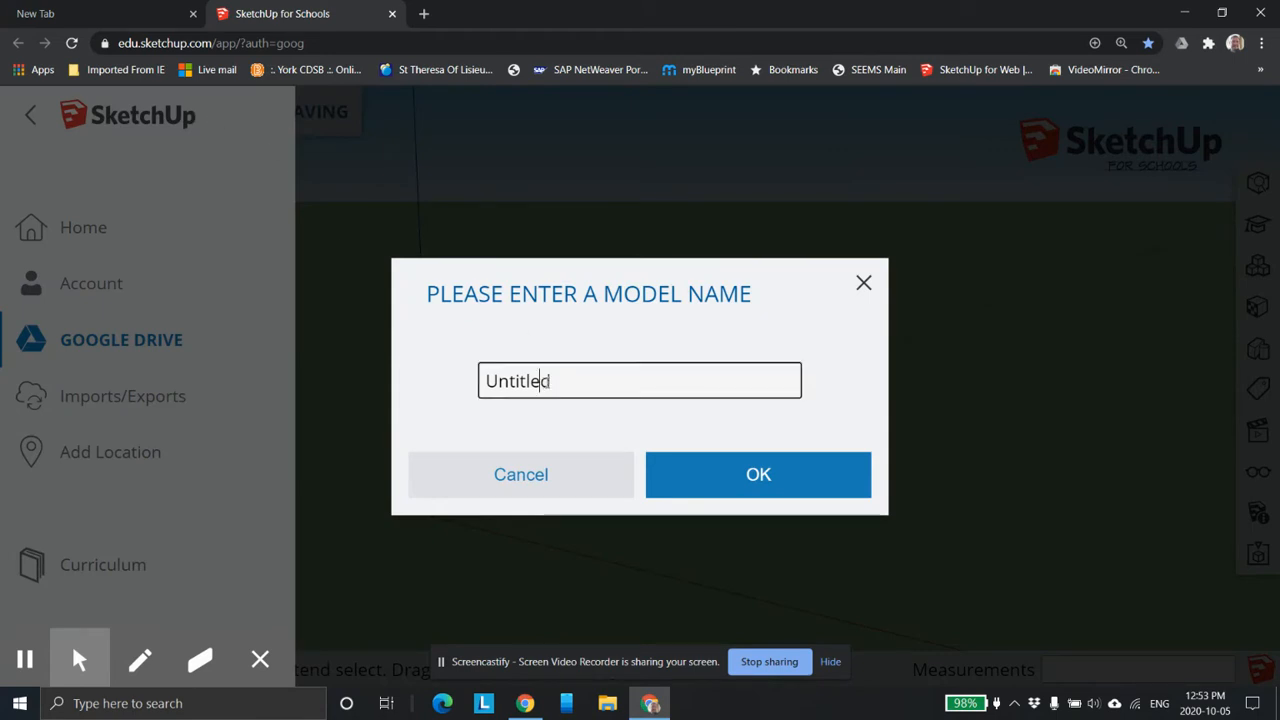
key(ctrl+a)
text(Test R)
text(eve)
text(1 OC)
key(BackSpace)
text(n)
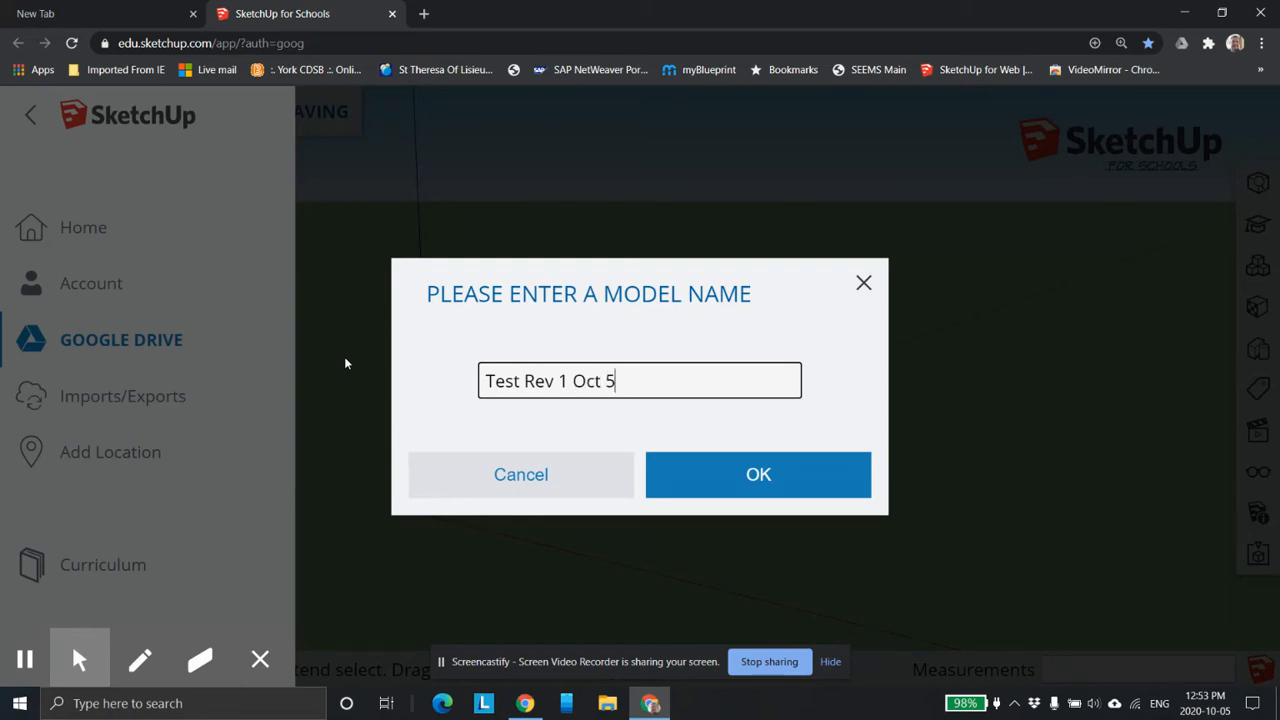
click(808, 483)
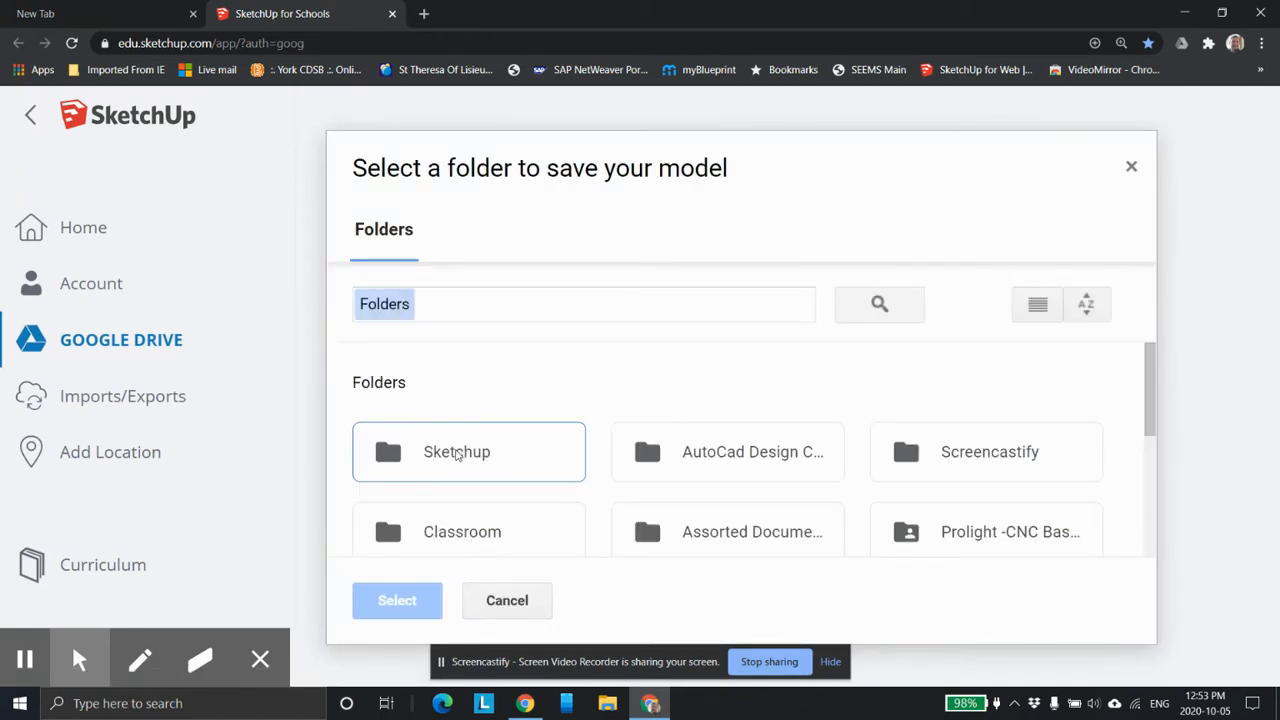
click(457, 453)
click(408, 603)
Examine the empty model space, its coloured axes and the standing figure by zooming and orbiting around the origin.
scroll(617, 430, down, 5)
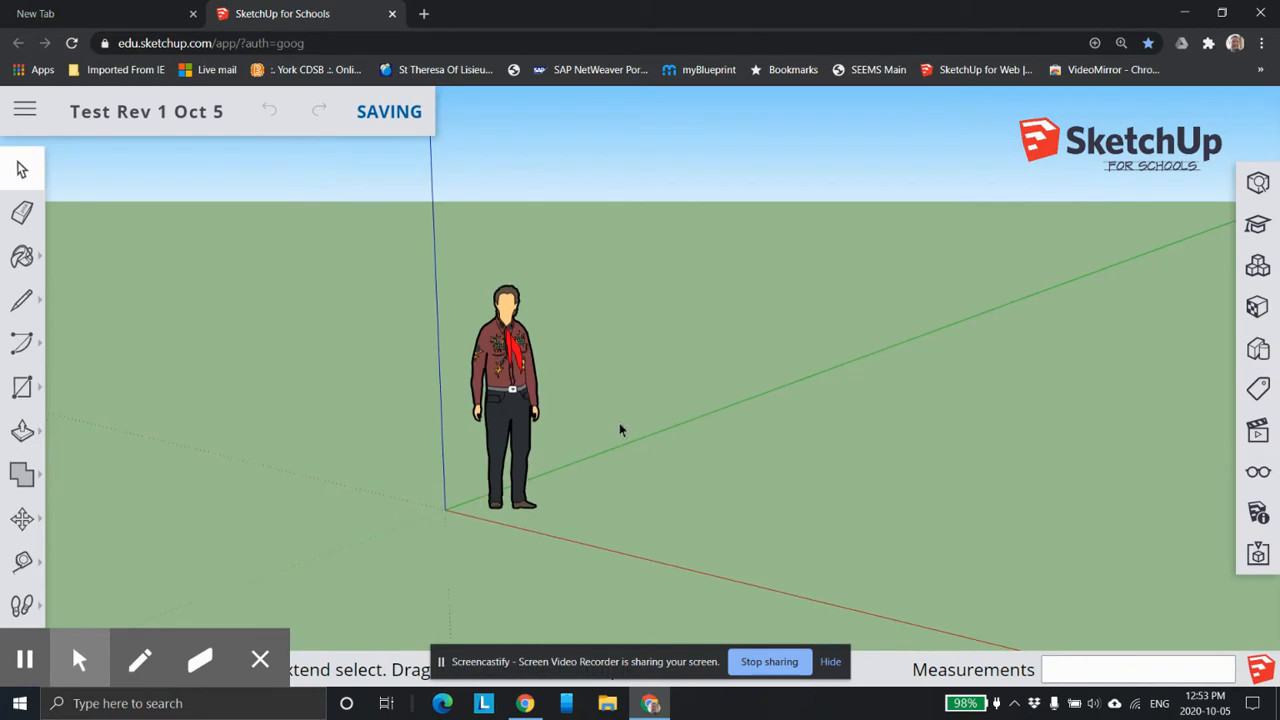
scroll(919, 353, down, 4)
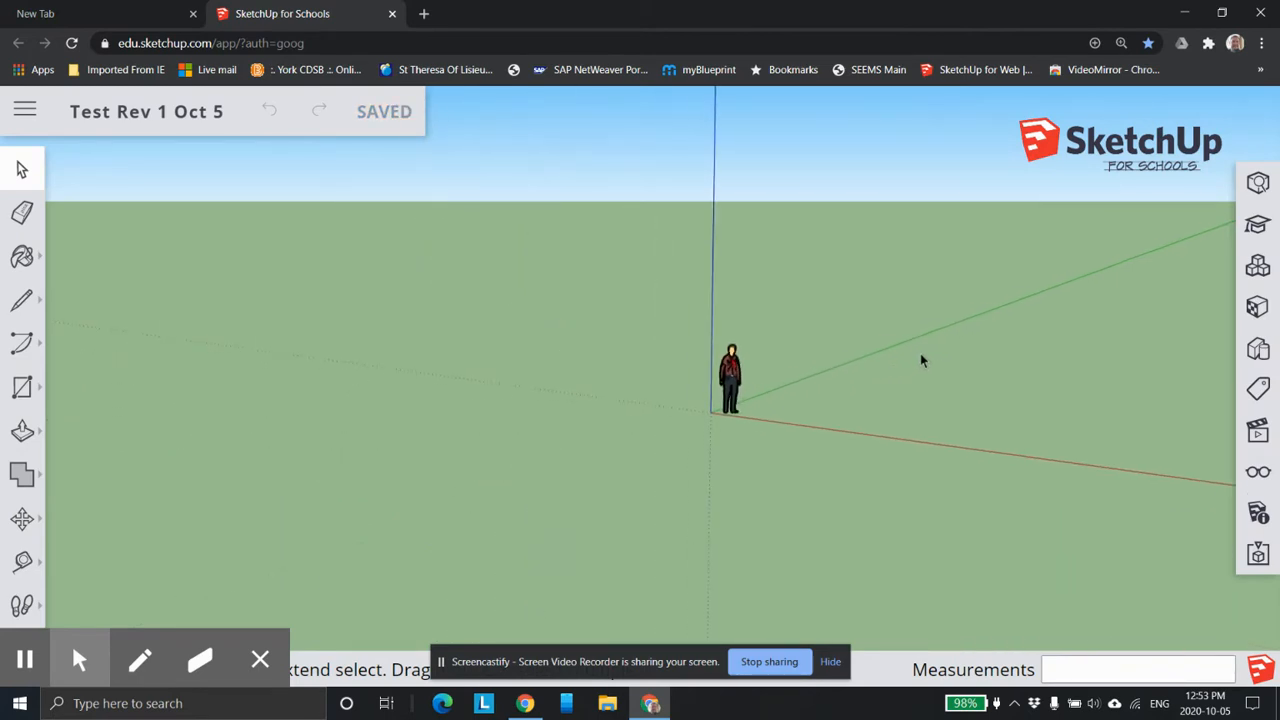
middle_drag(919, 350, 892, 359)
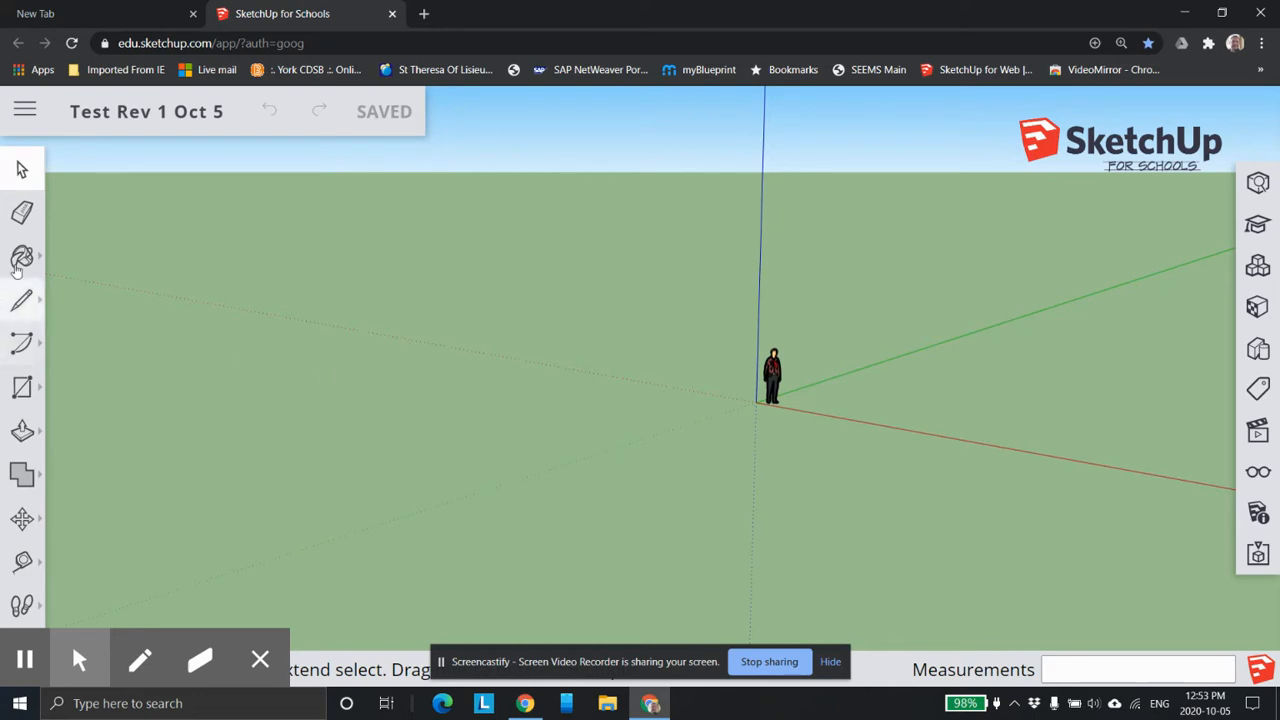
scroll(780, 345, up, 5)
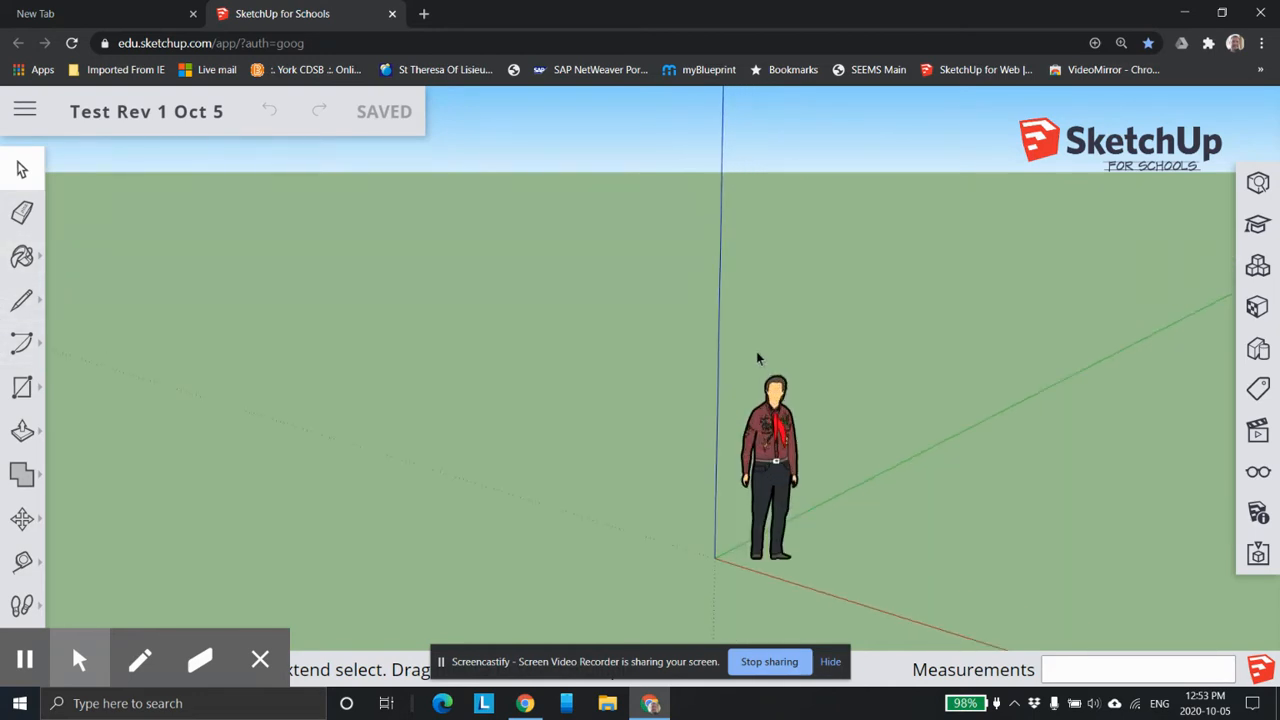
scroll(760, 362, up, 2)
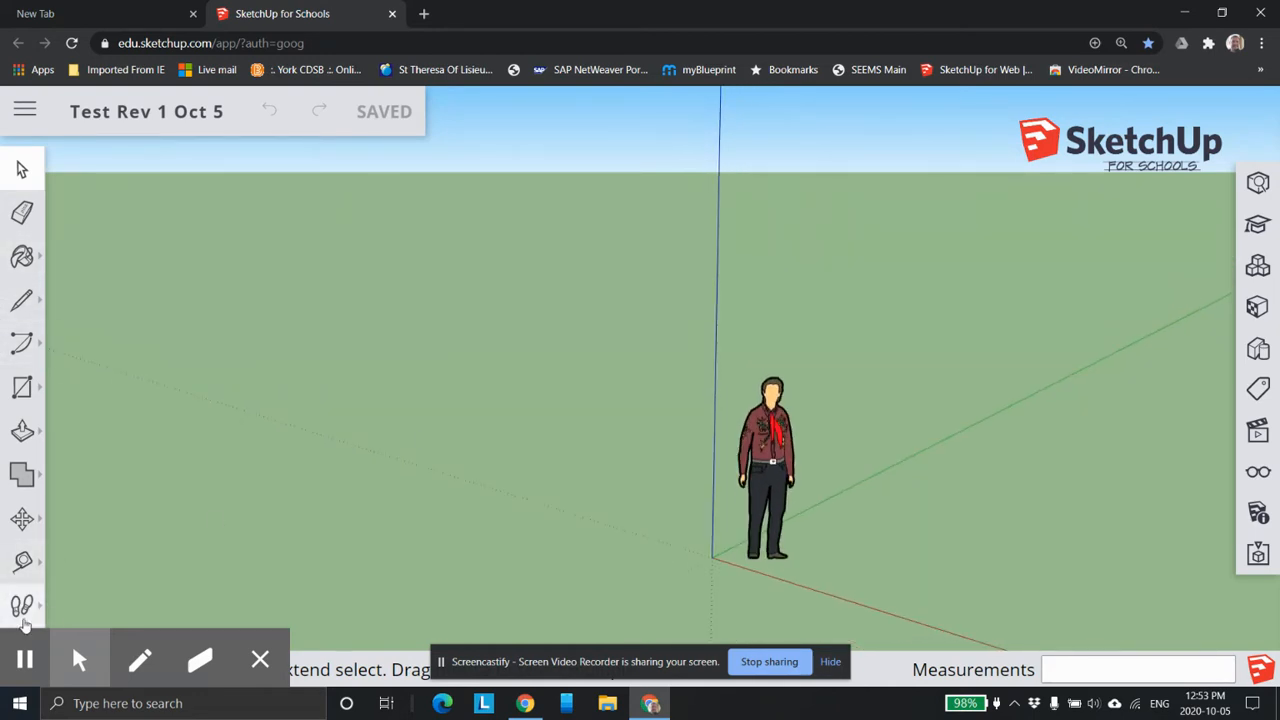
scroll(275, 517, down, 1)
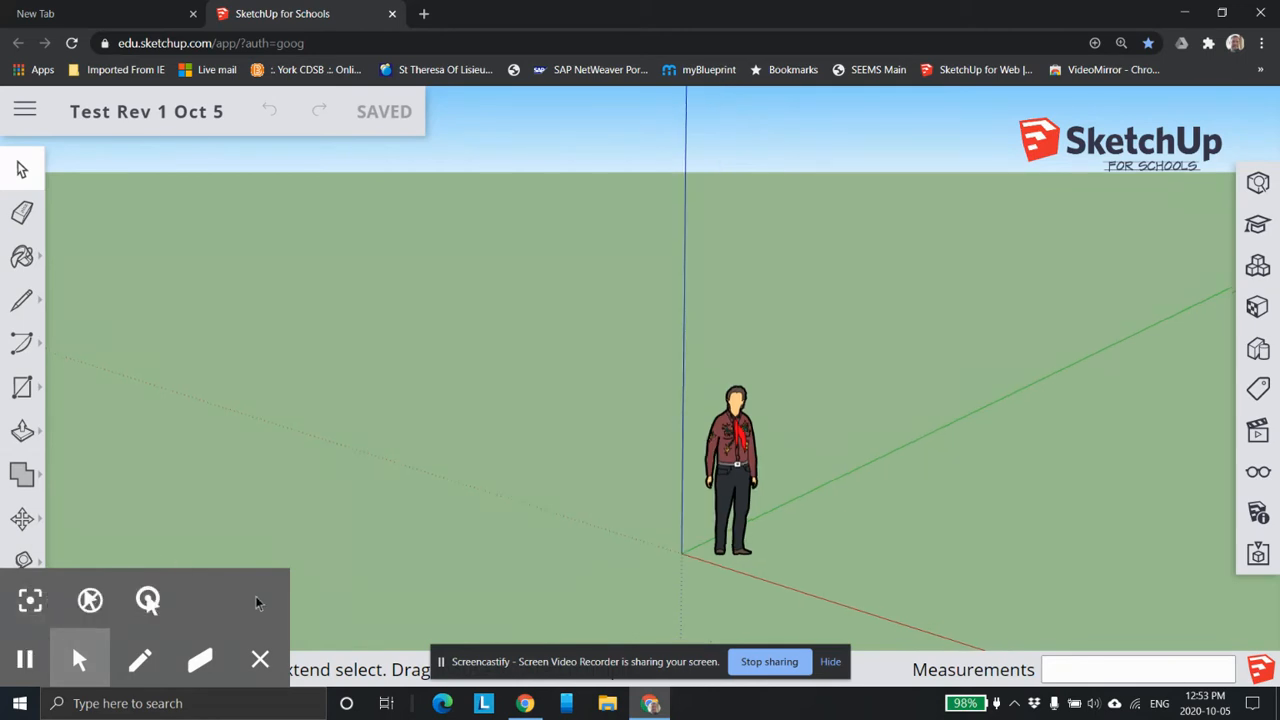
scroll(110, 508, down, 1)
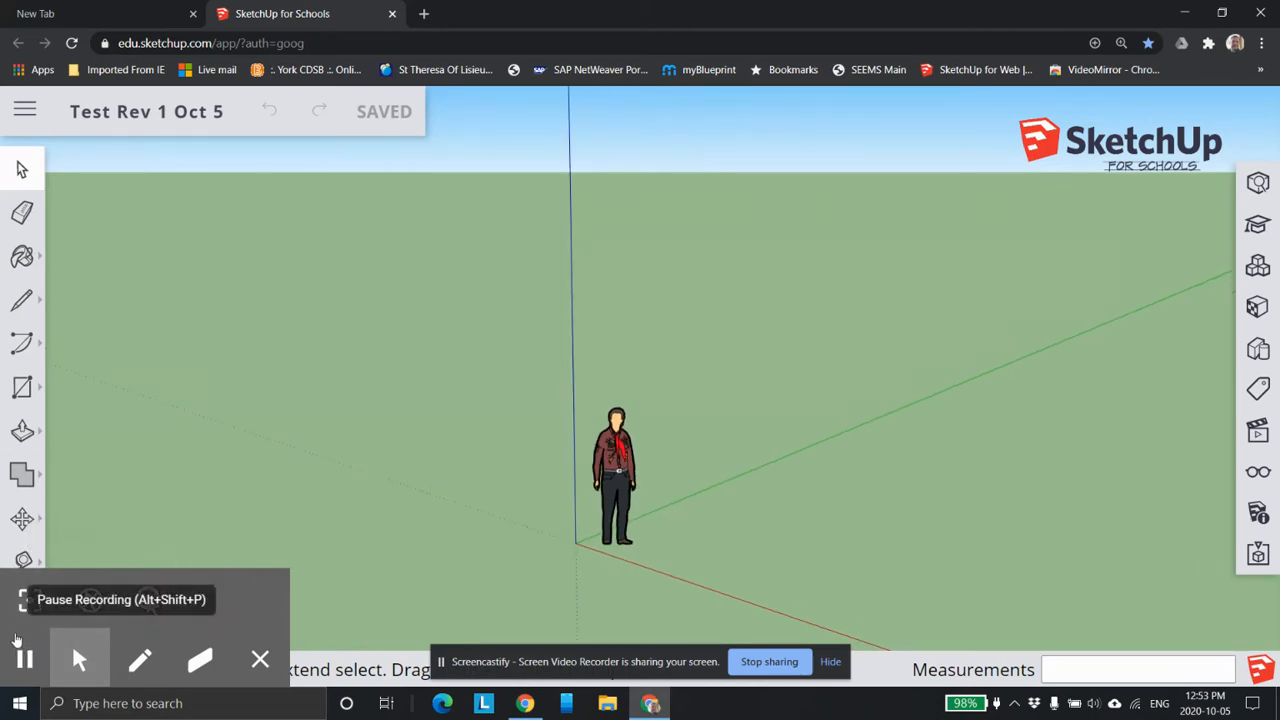
scroll(626, 474, up, 1)
middle_drag(622, 443, 517, 486)
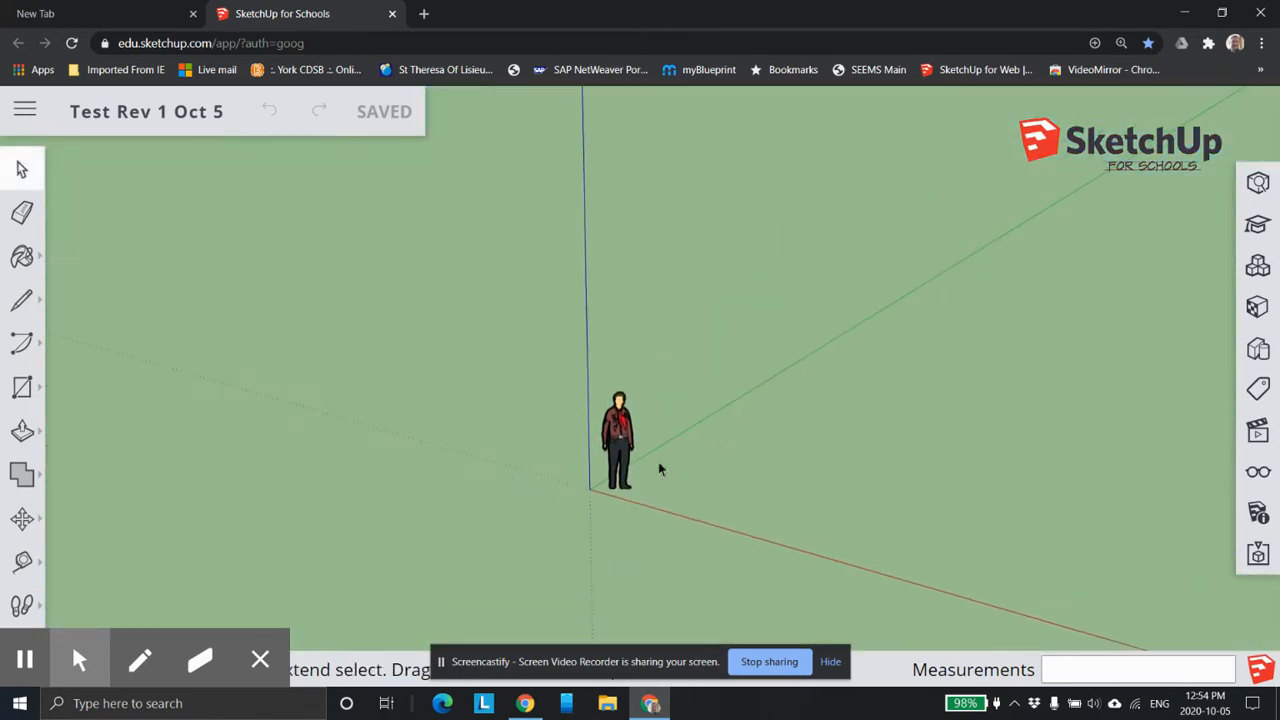
scroll(655, 458, up, 4)
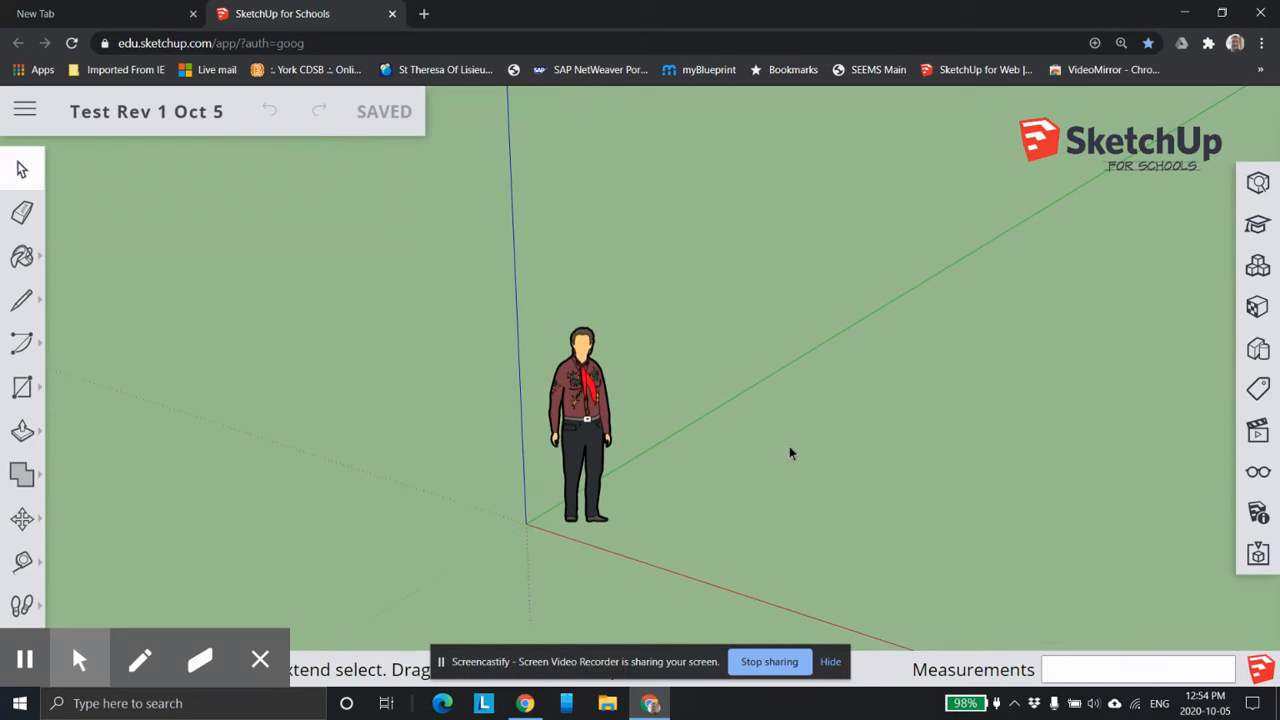
scroll(789, 464, down, 1)
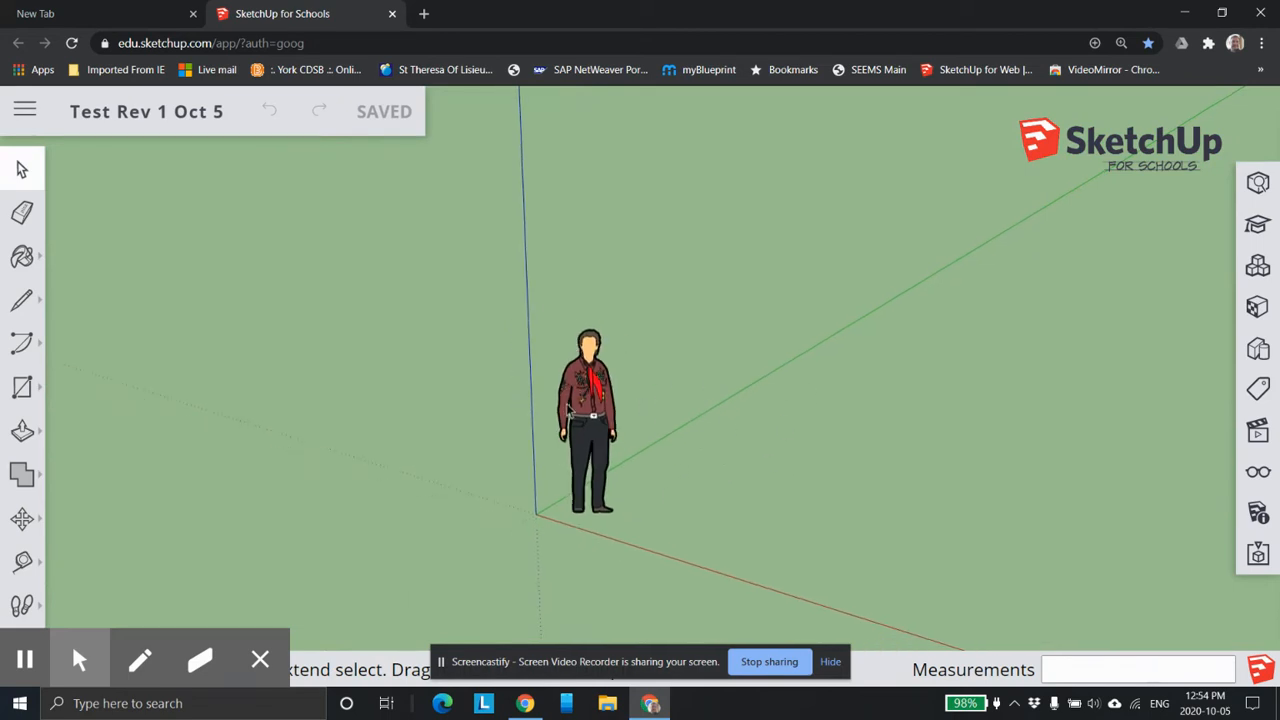
middle_drag(734, 485, 700, 468)
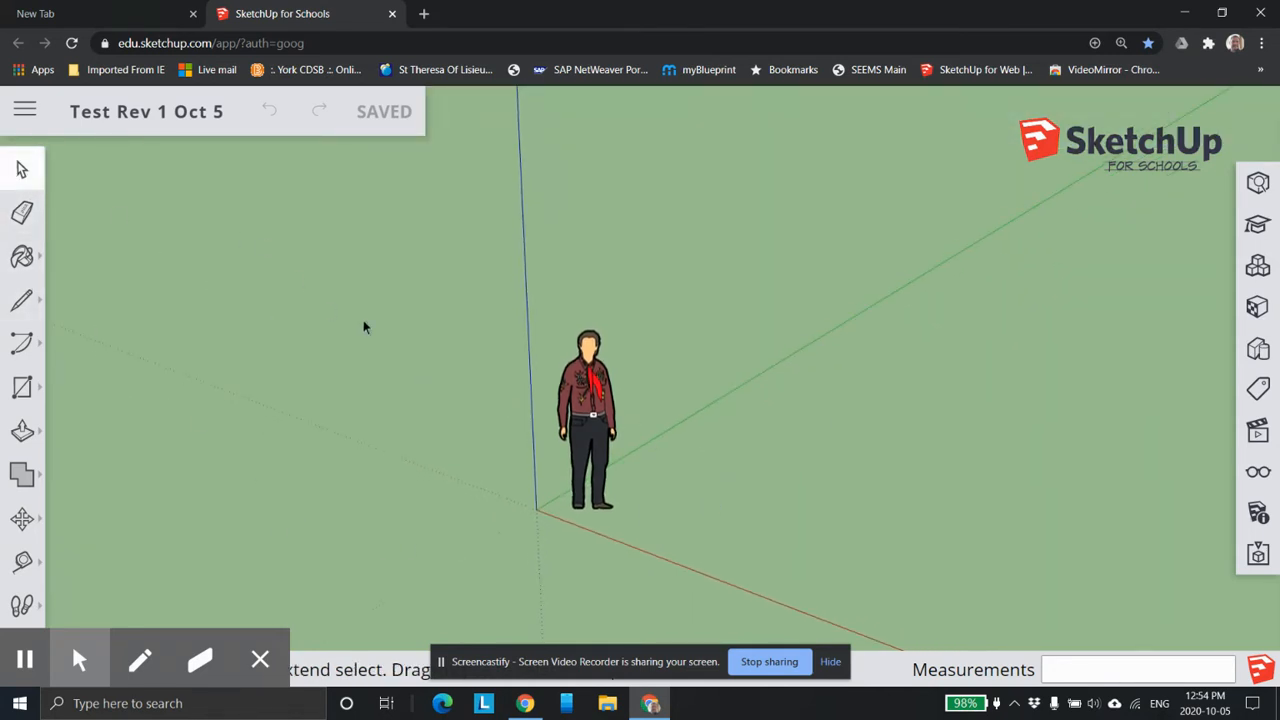
Select the standing figure at the origin and clear the selection.
click(587, 425)
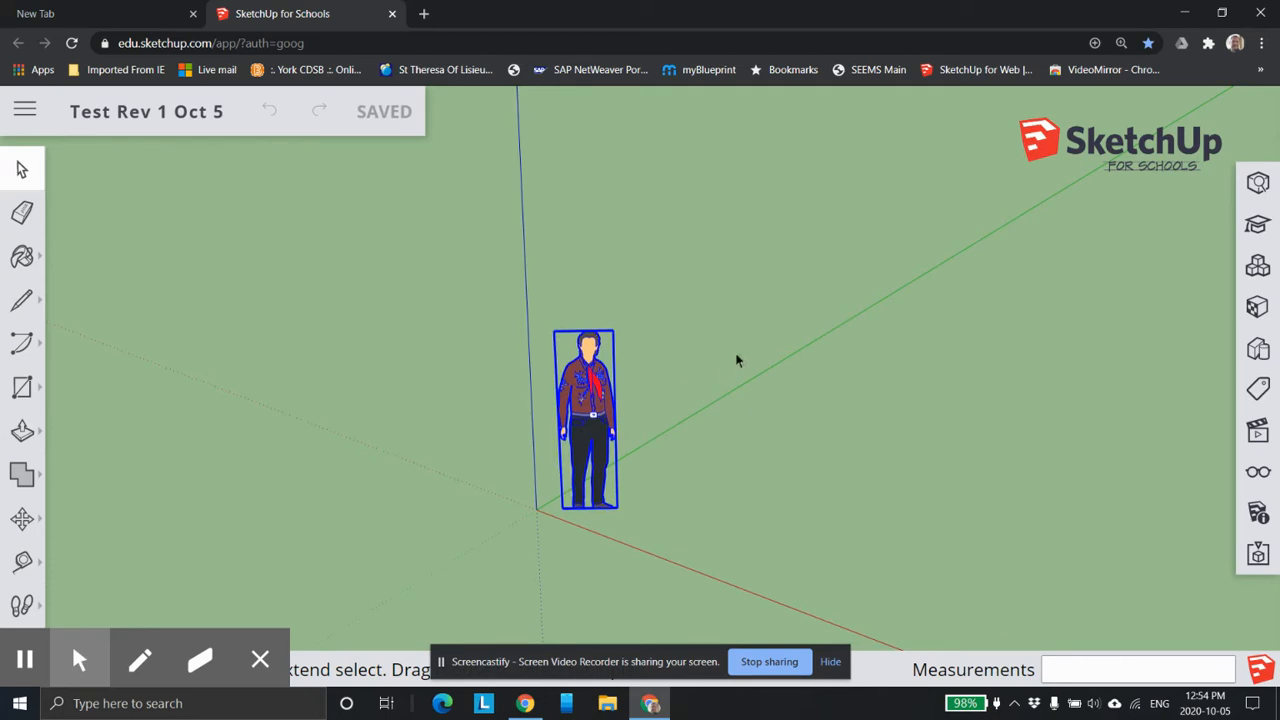
click(882, 411)
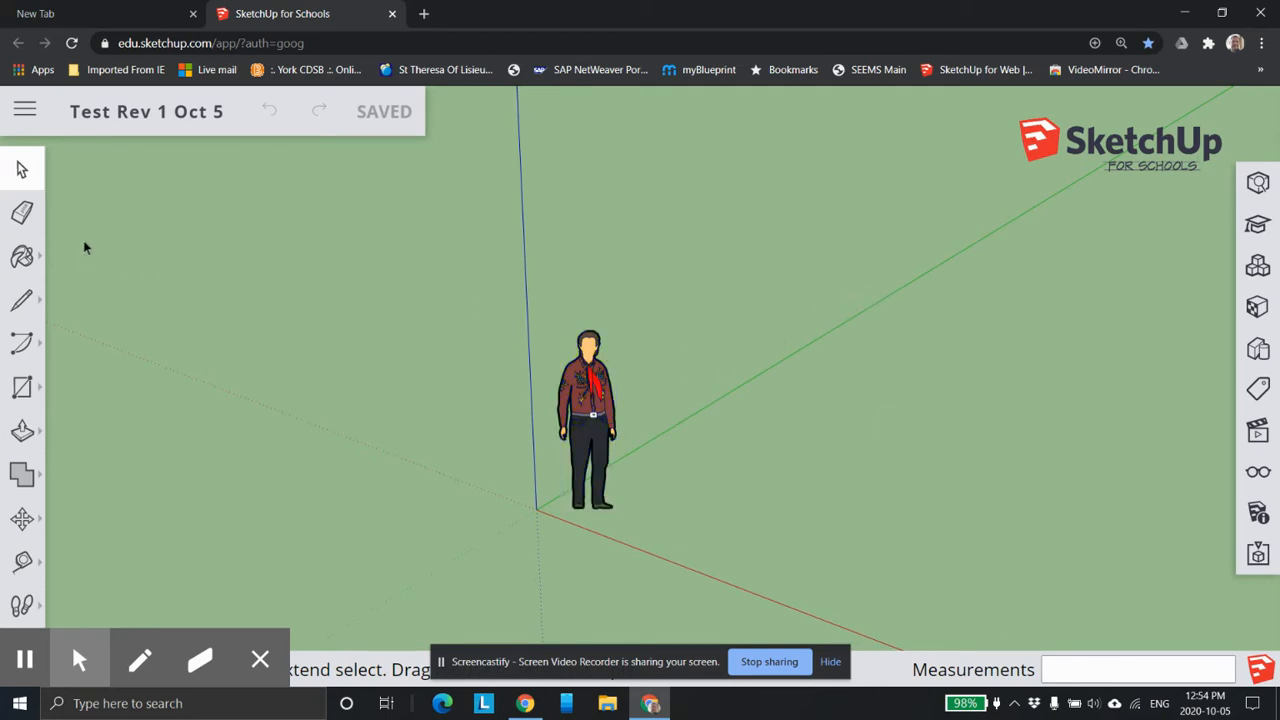
Draw a single line on the ground beyond the standing figure, and erase it.
click(22, 212)
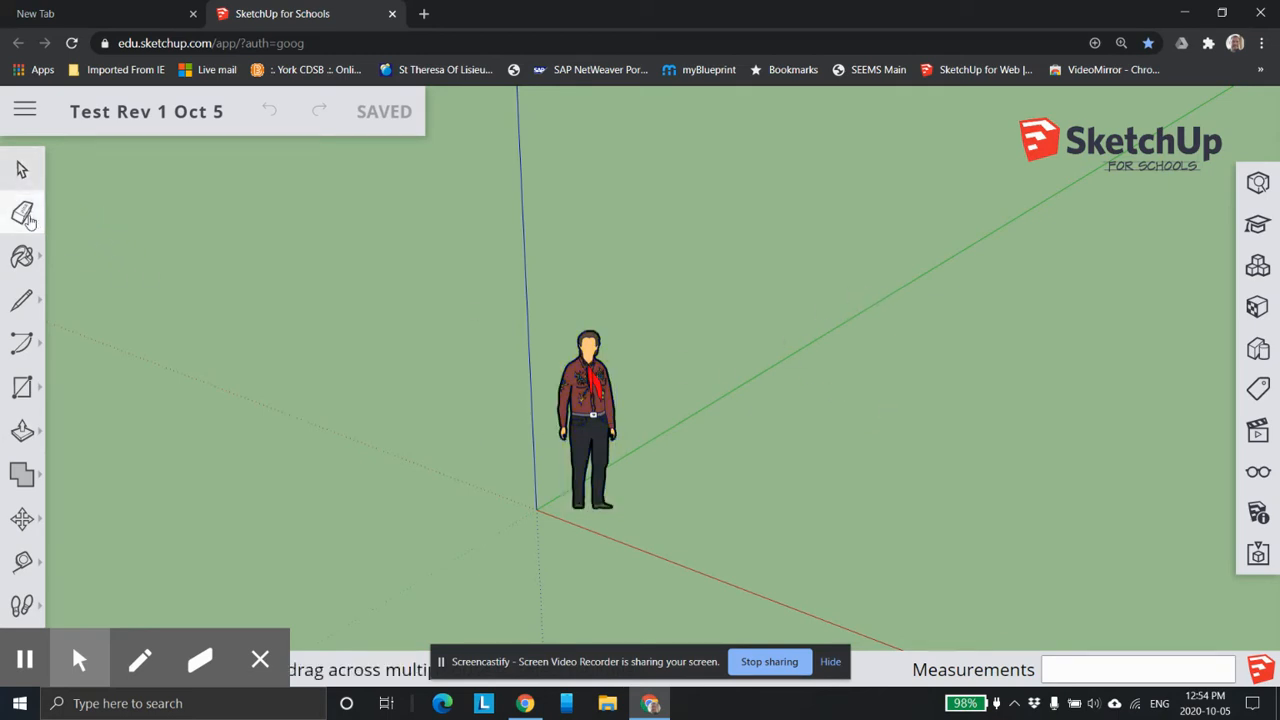
click(22, 300)
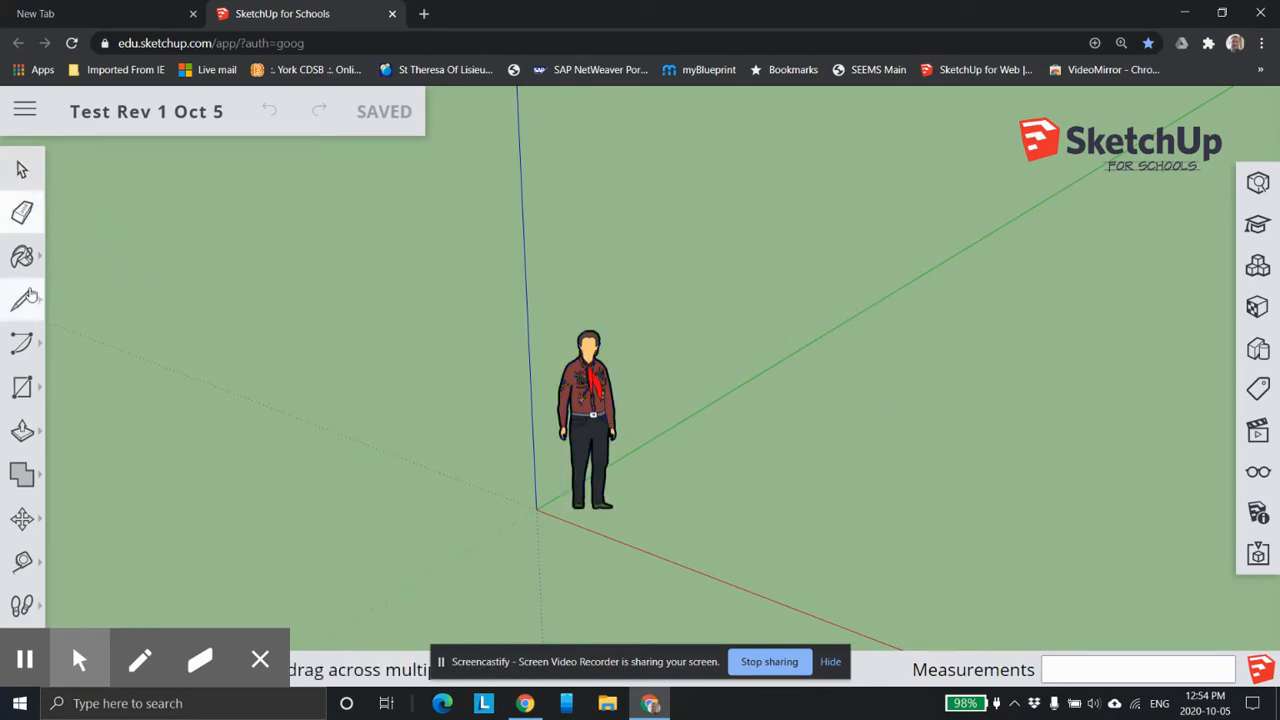
click(788, 391)
click(1091, 289)
key(Escape)
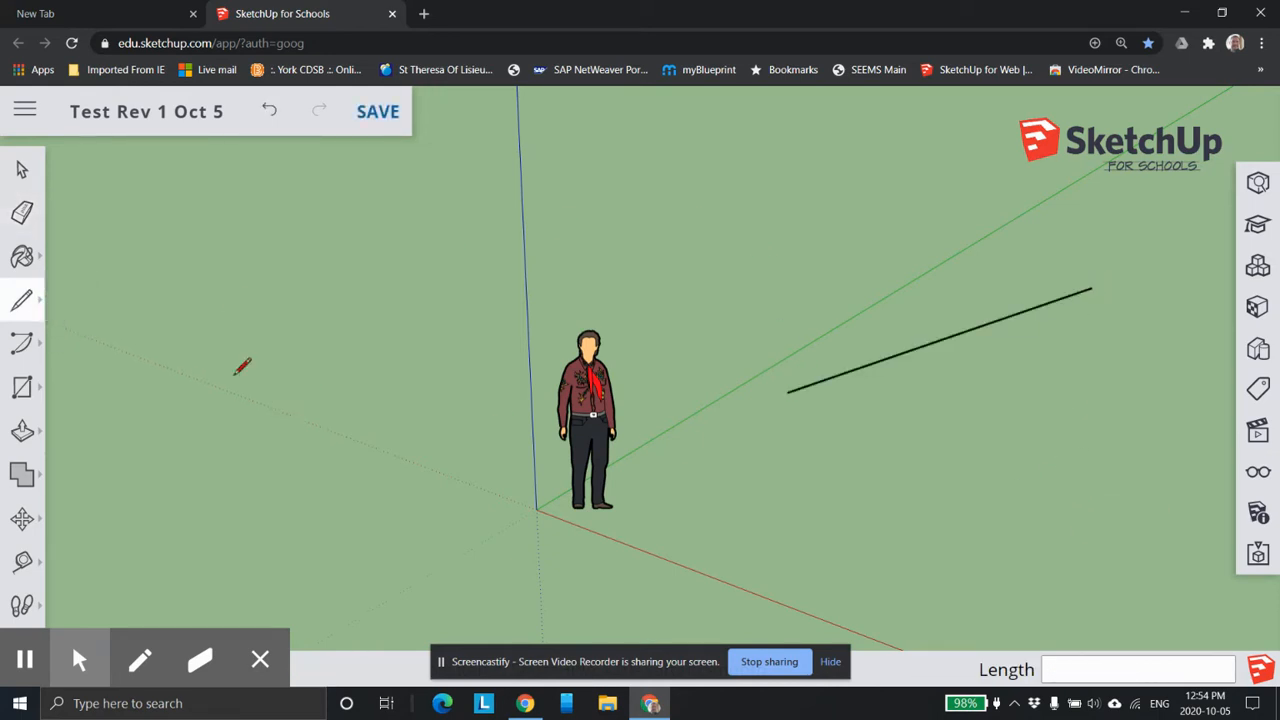
click(22, 212)
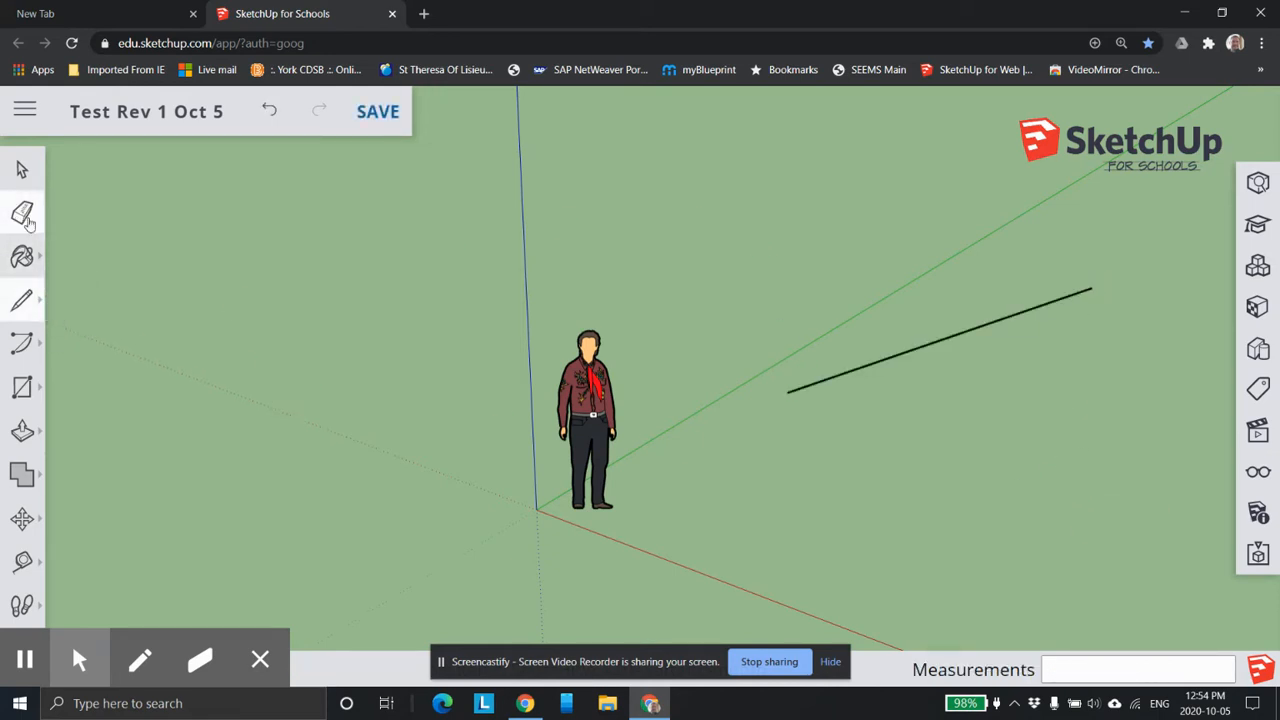
click(972, 329)
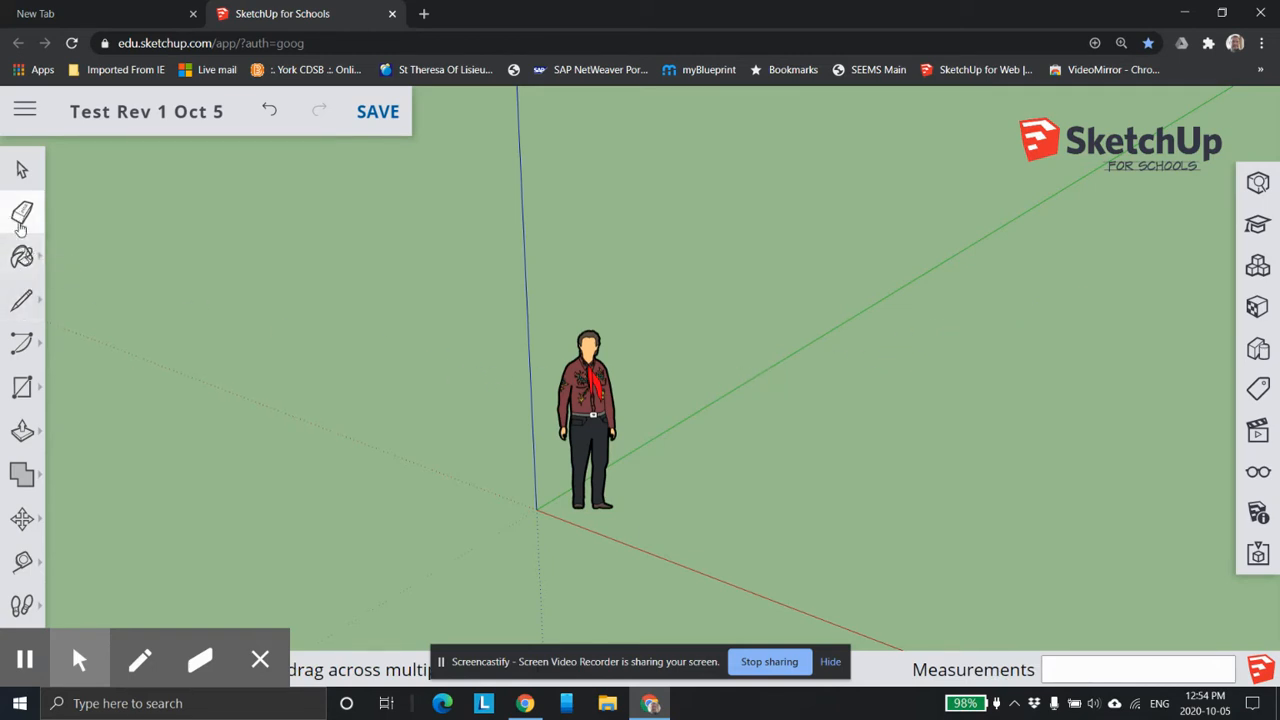
Try starting lines parallel to the green, red and blue axes in turn, cancelling each one.
click(28, 301)
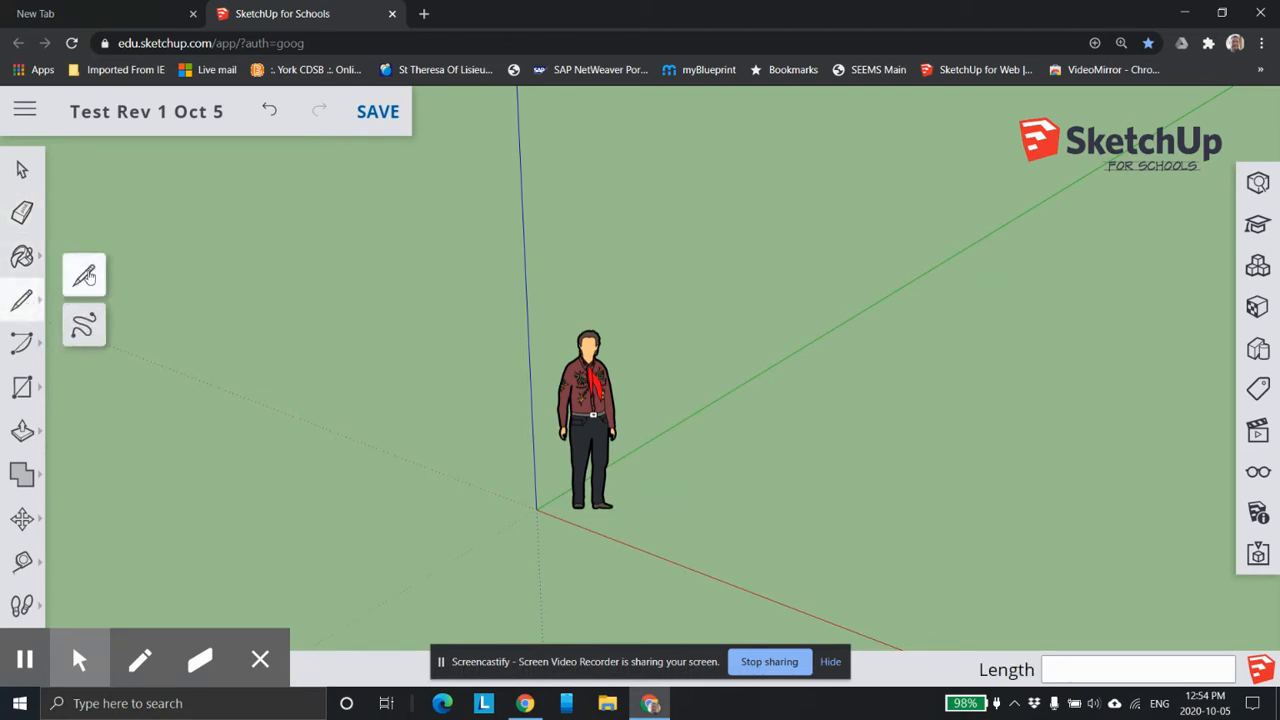
mouse_move(43, 307)
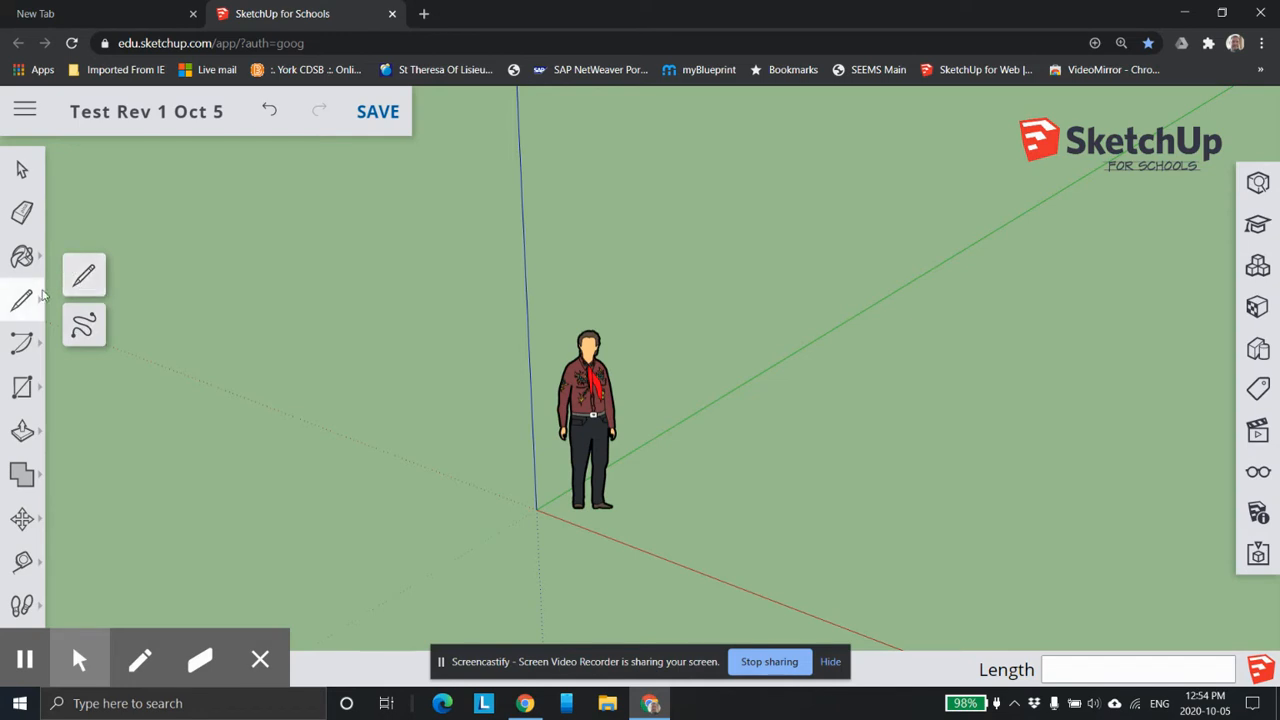
click(712, 491)
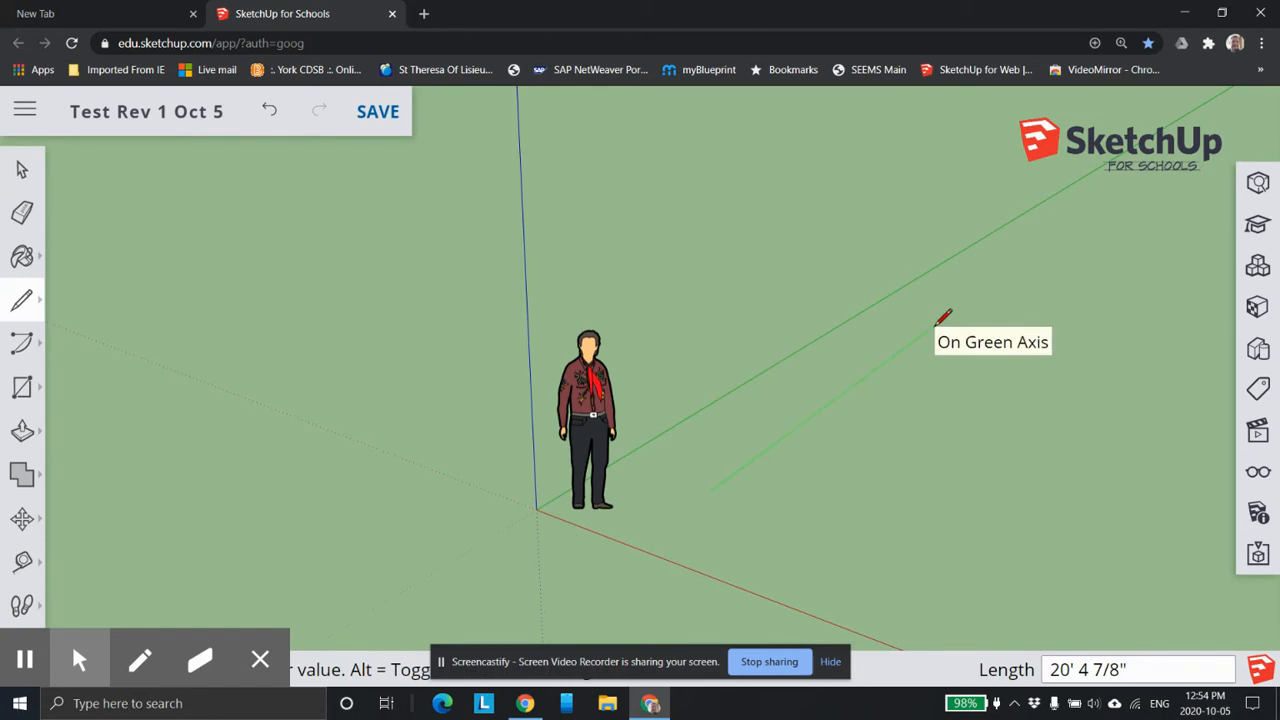
key(Escape)
click(711, 512)
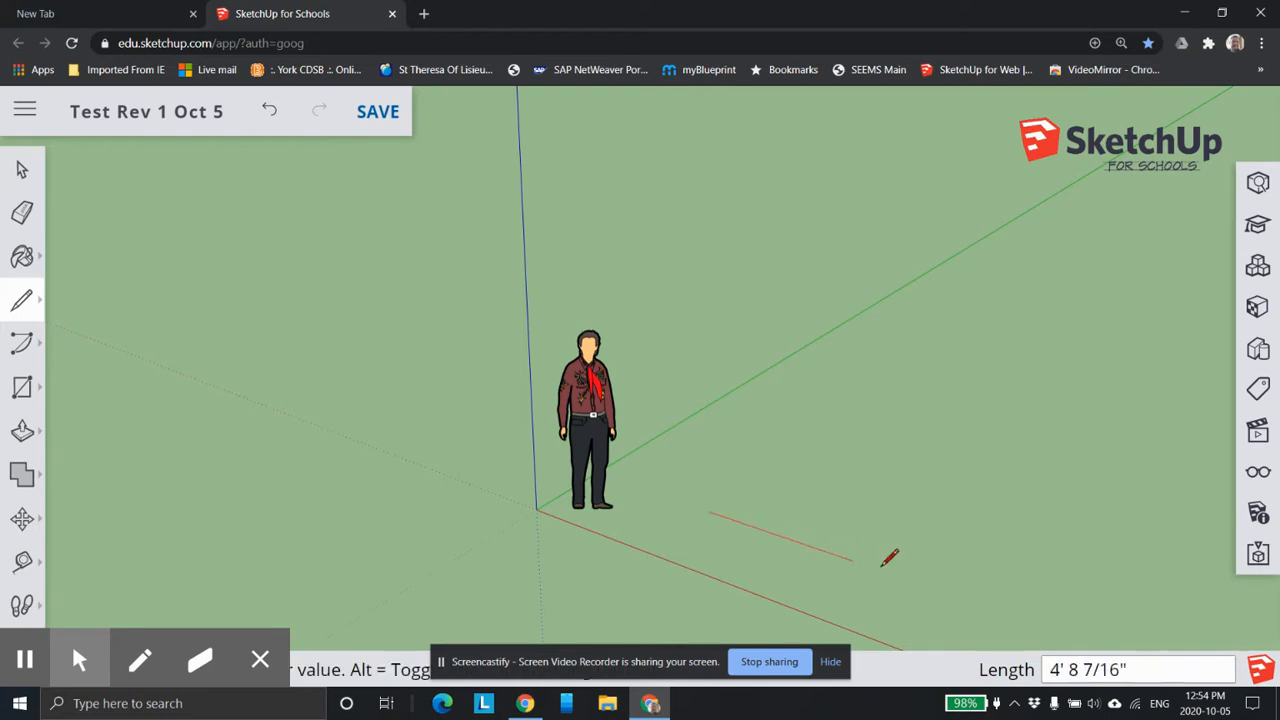
key(Escape)
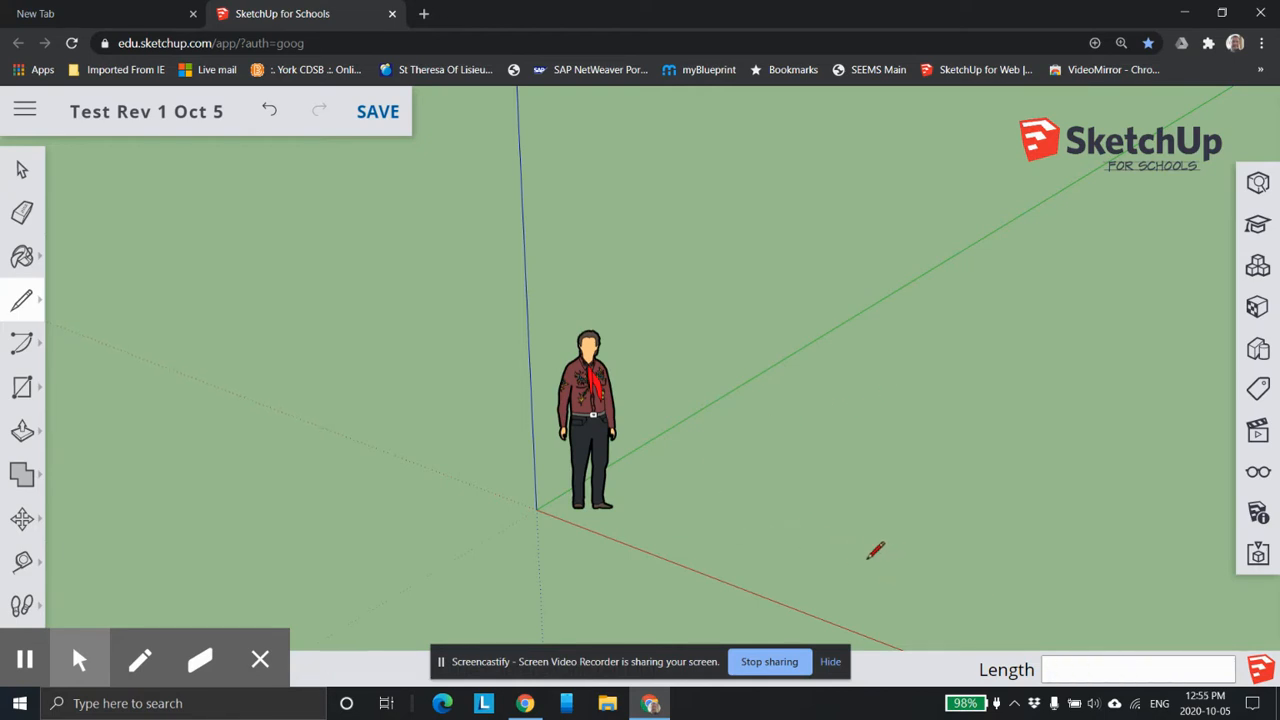
click(626, 300)
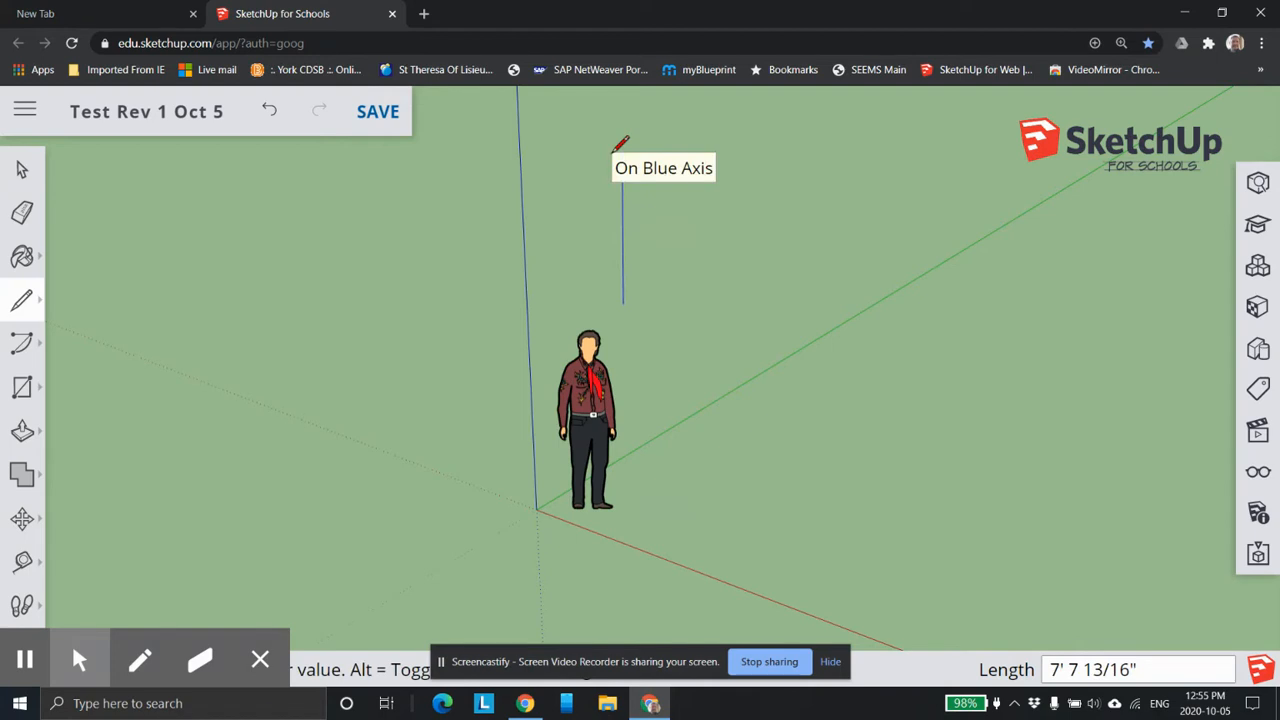
key(Escape)
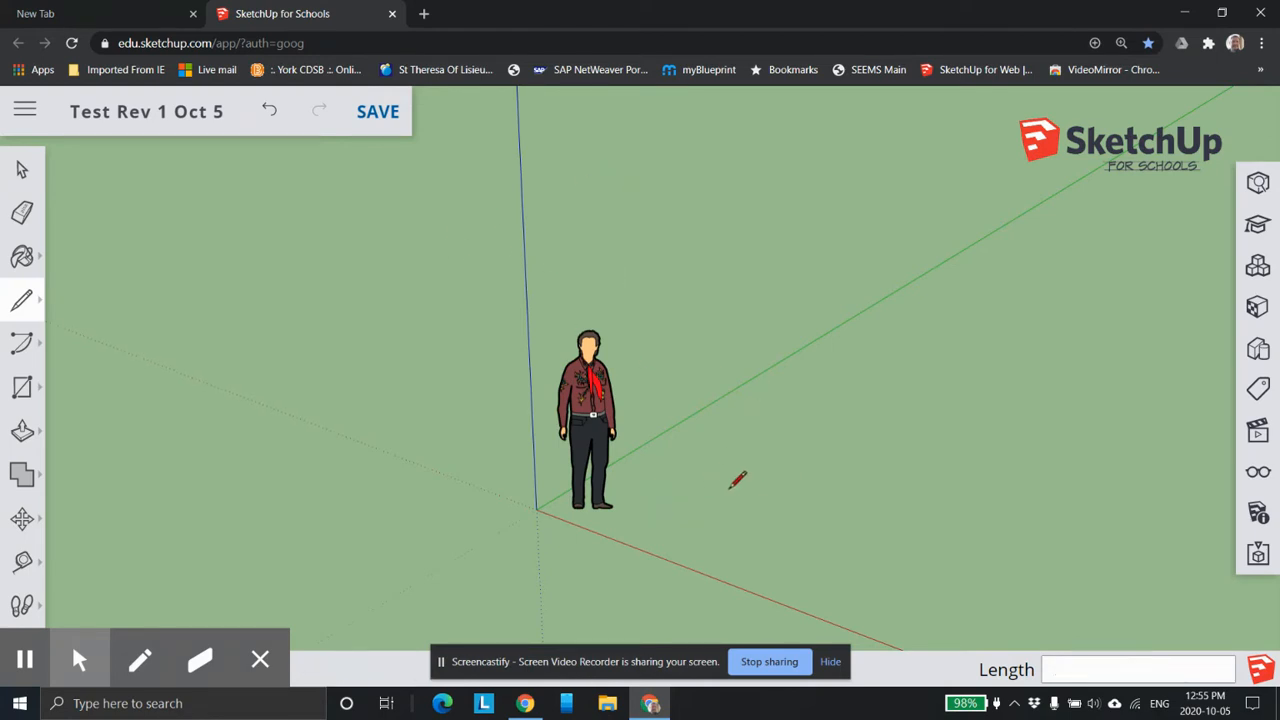
Draw one long line beside the green axis, starting near the standing figure, and end the line chain.
click(22, 309)
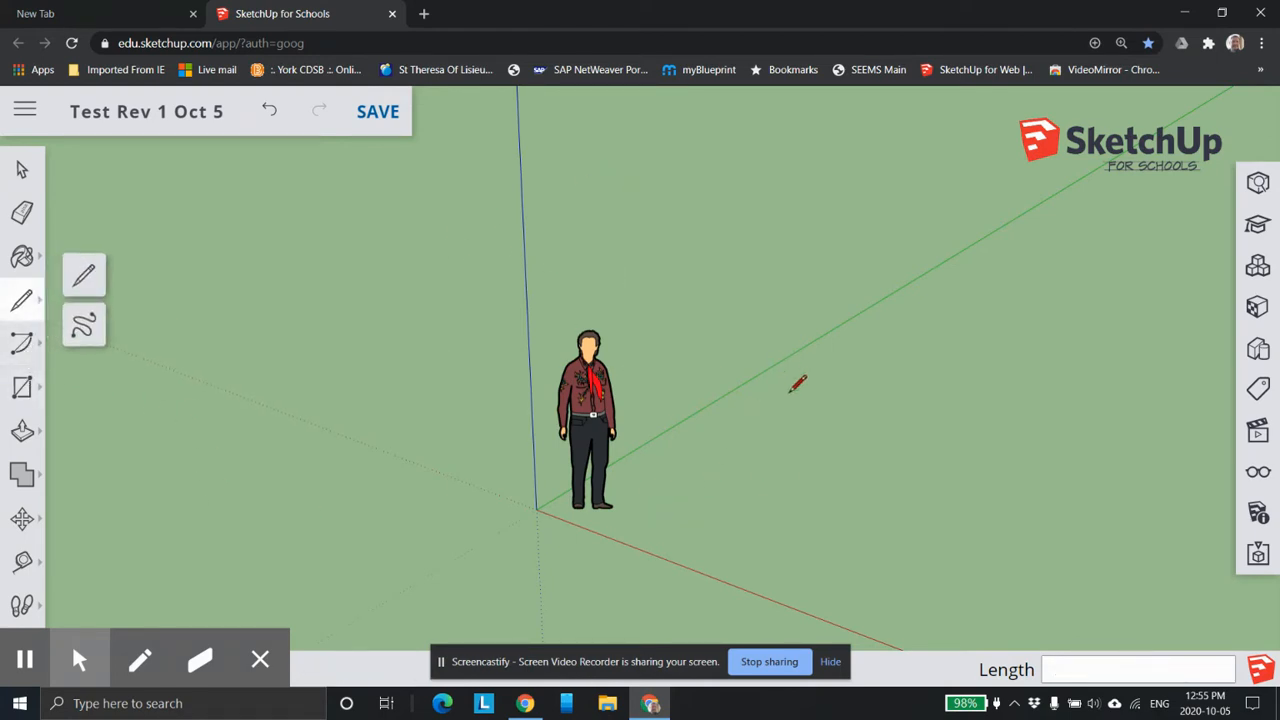
click(714, 475)
click(1049, 234)
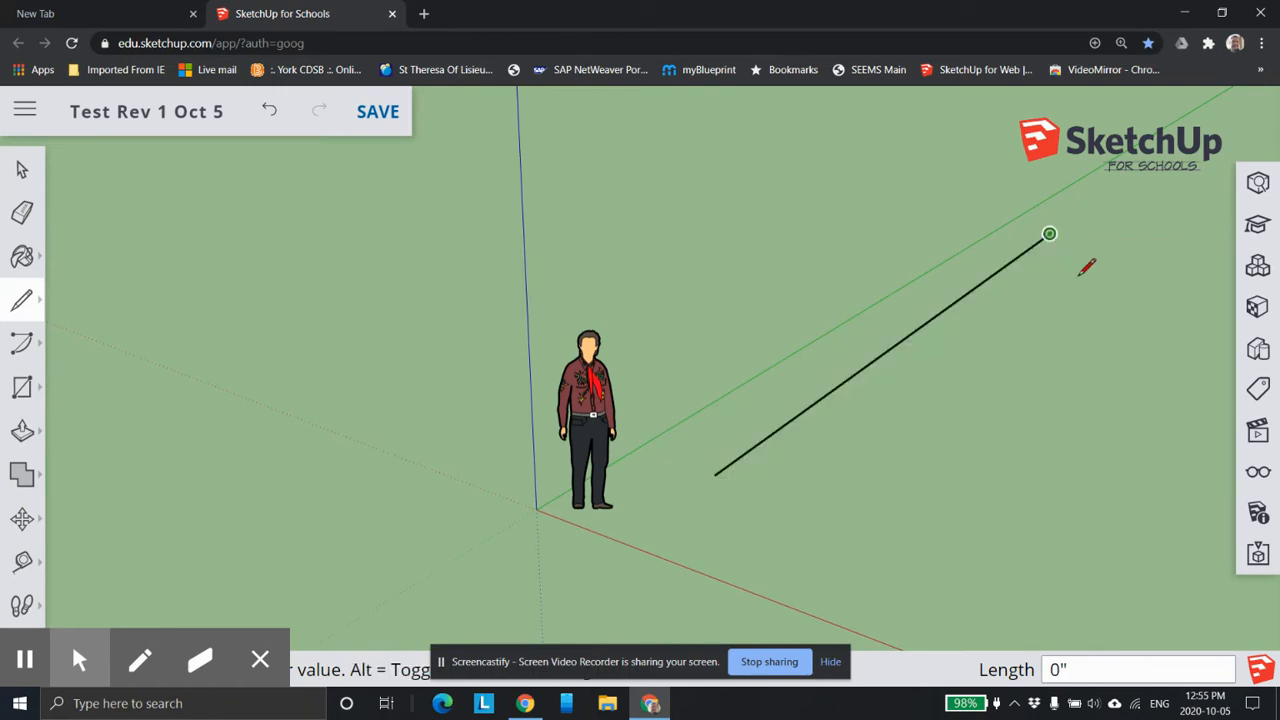
key(Escape)
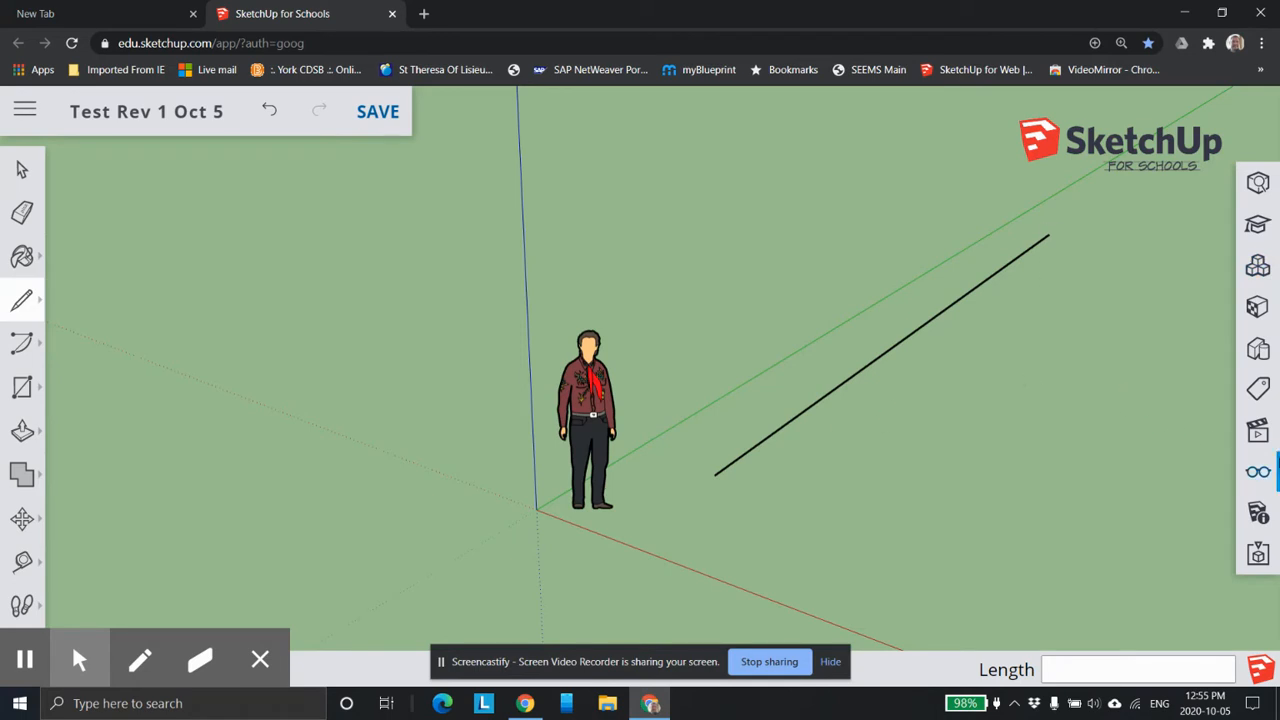
Switch the camera view to Parallel Projection.
click(1257, 430)
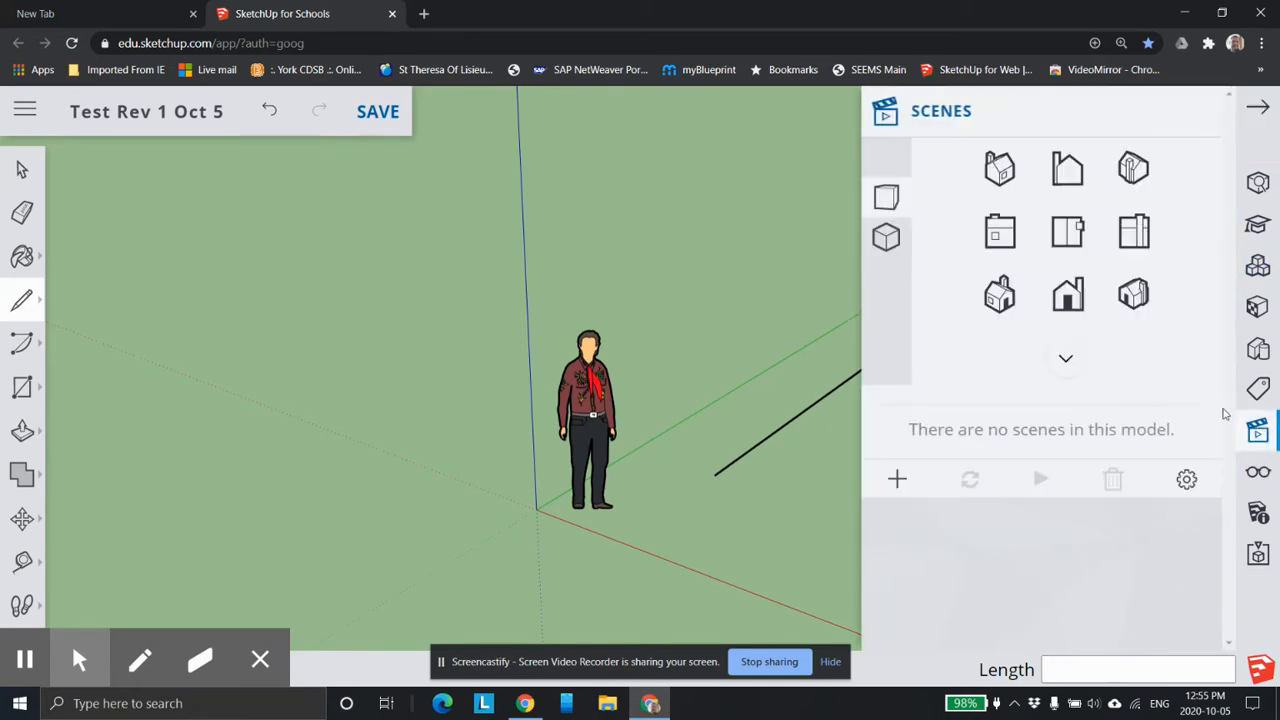
click(886, 240)
click(1257, 107)
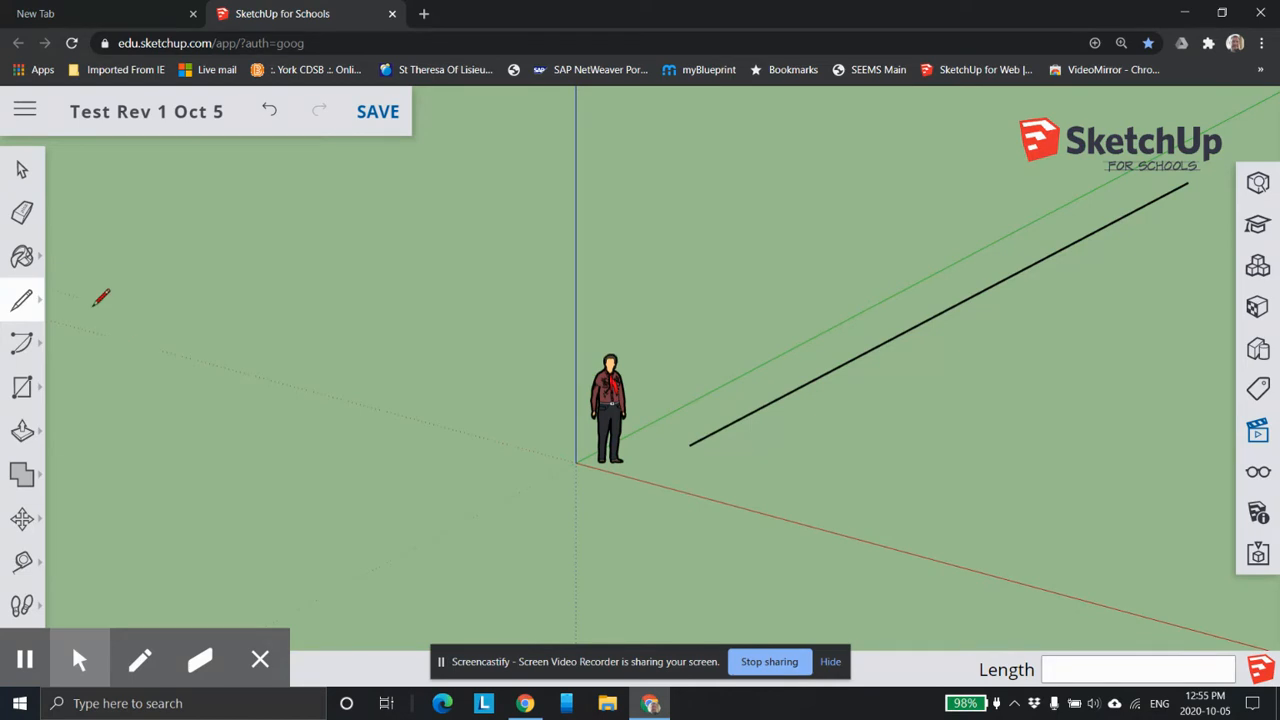
Erase the long line beside the green axis.
click(22, 212)
click(880, 348)
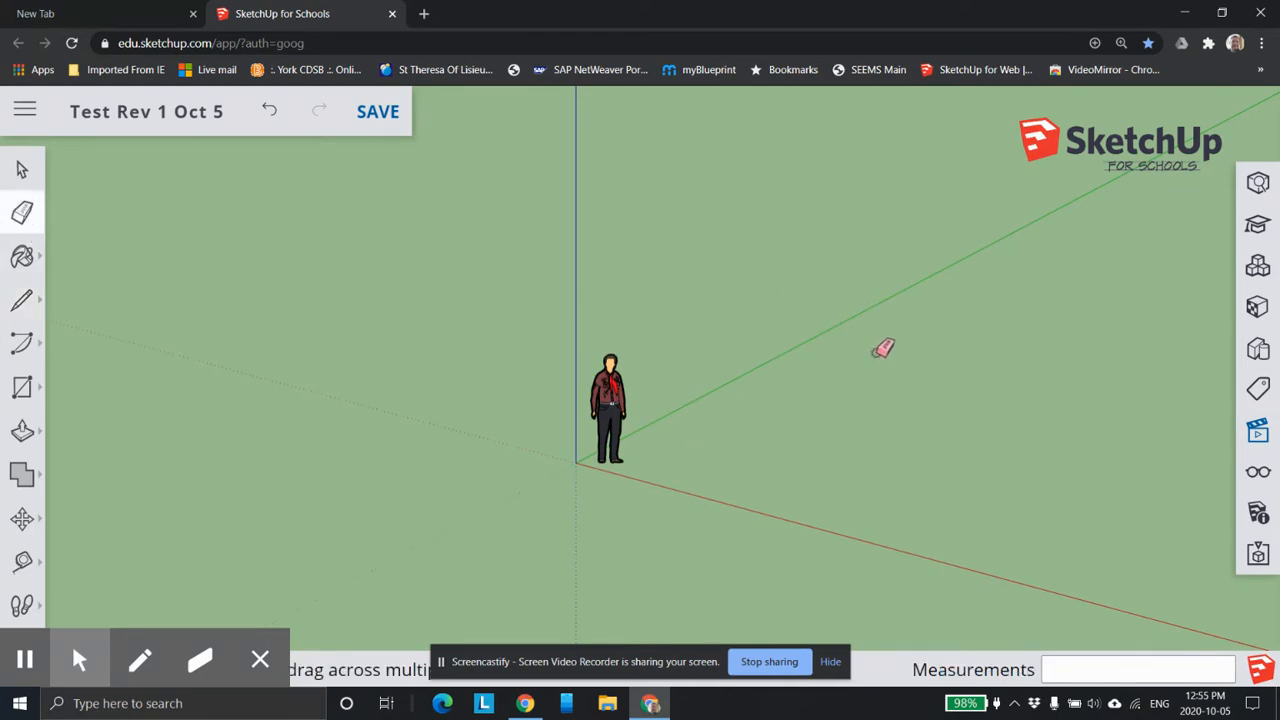
Draw a shorter line parallel to the green axis with the Line tool, and erase it.
click(22, 300)
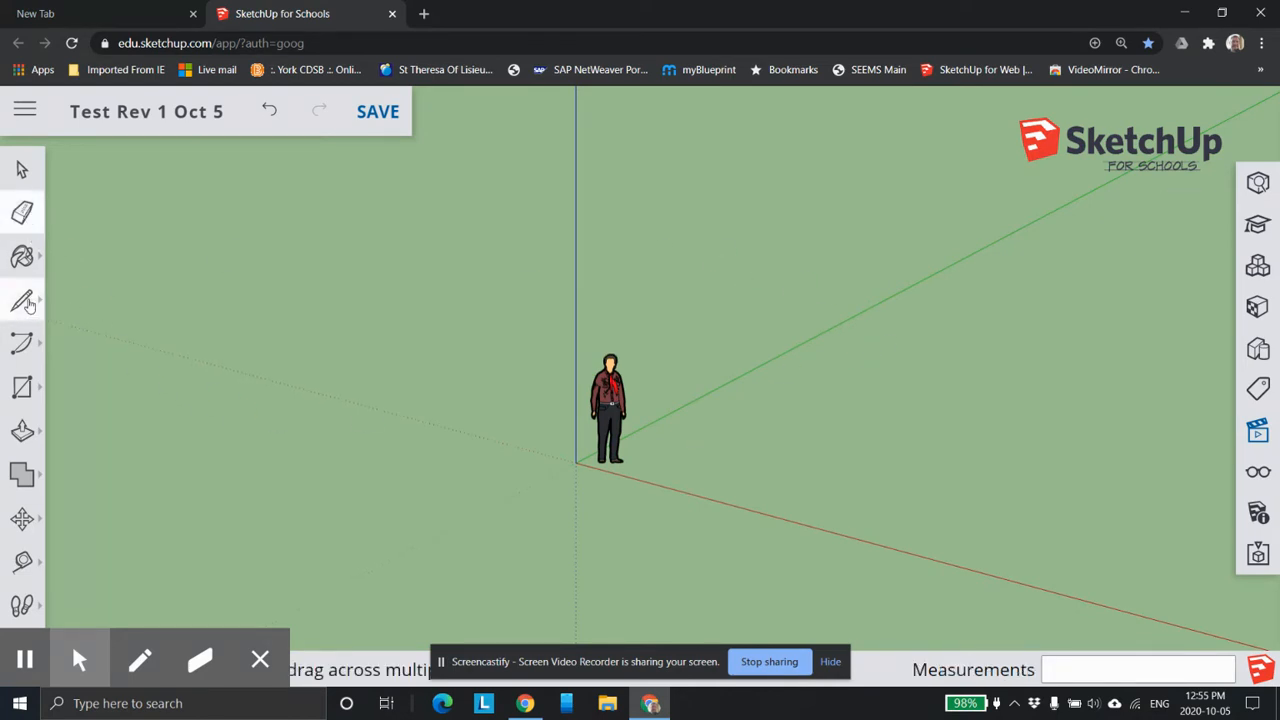
click(734, 434)
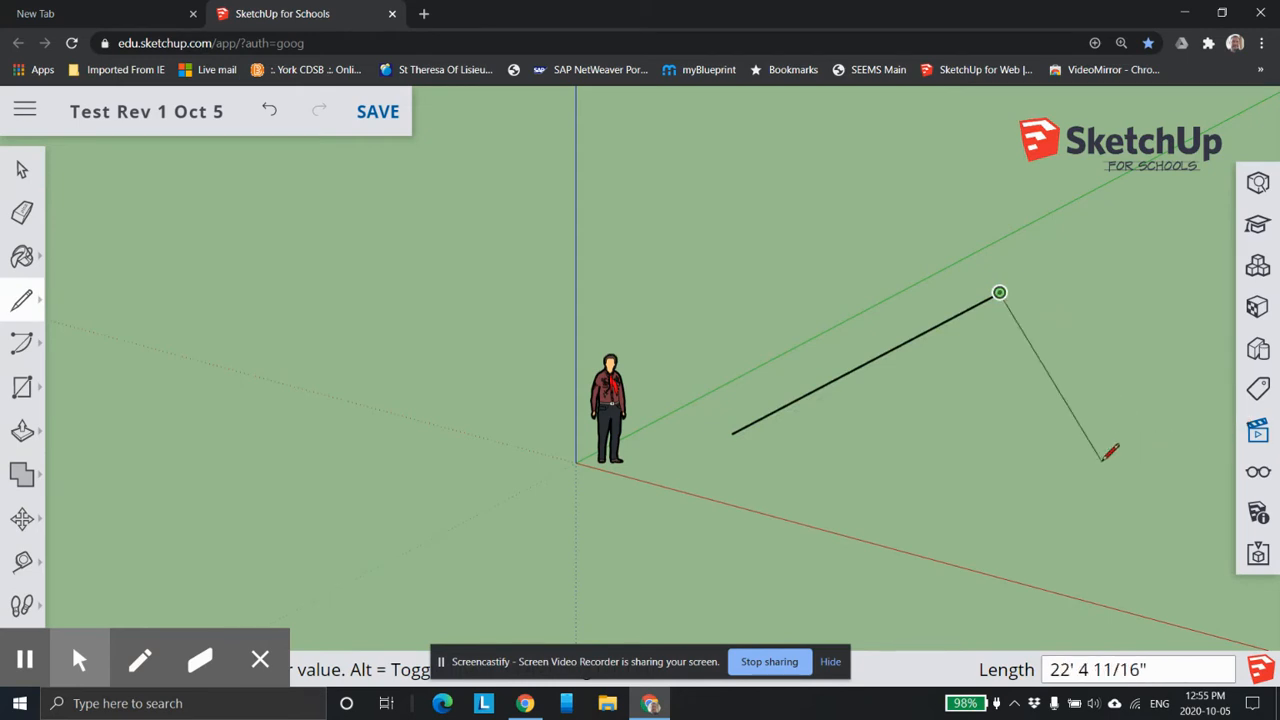
key(Escape)
click(22, 212)
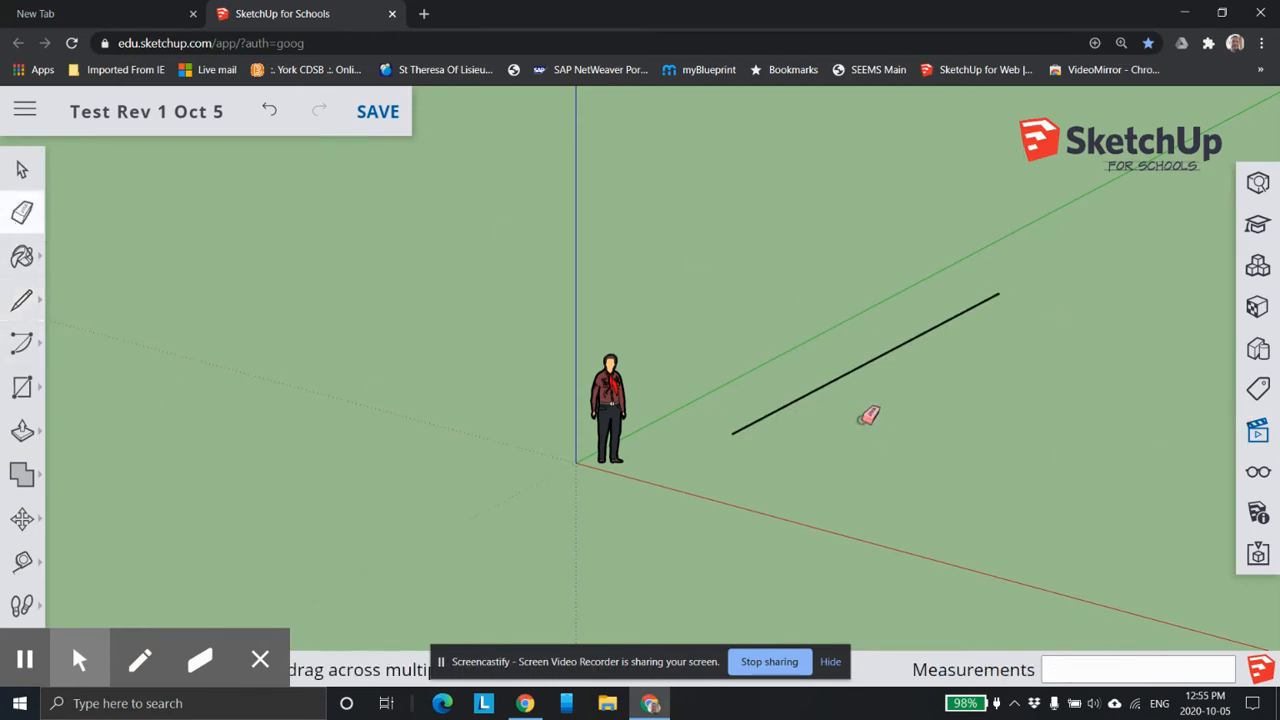
click(860, 367)
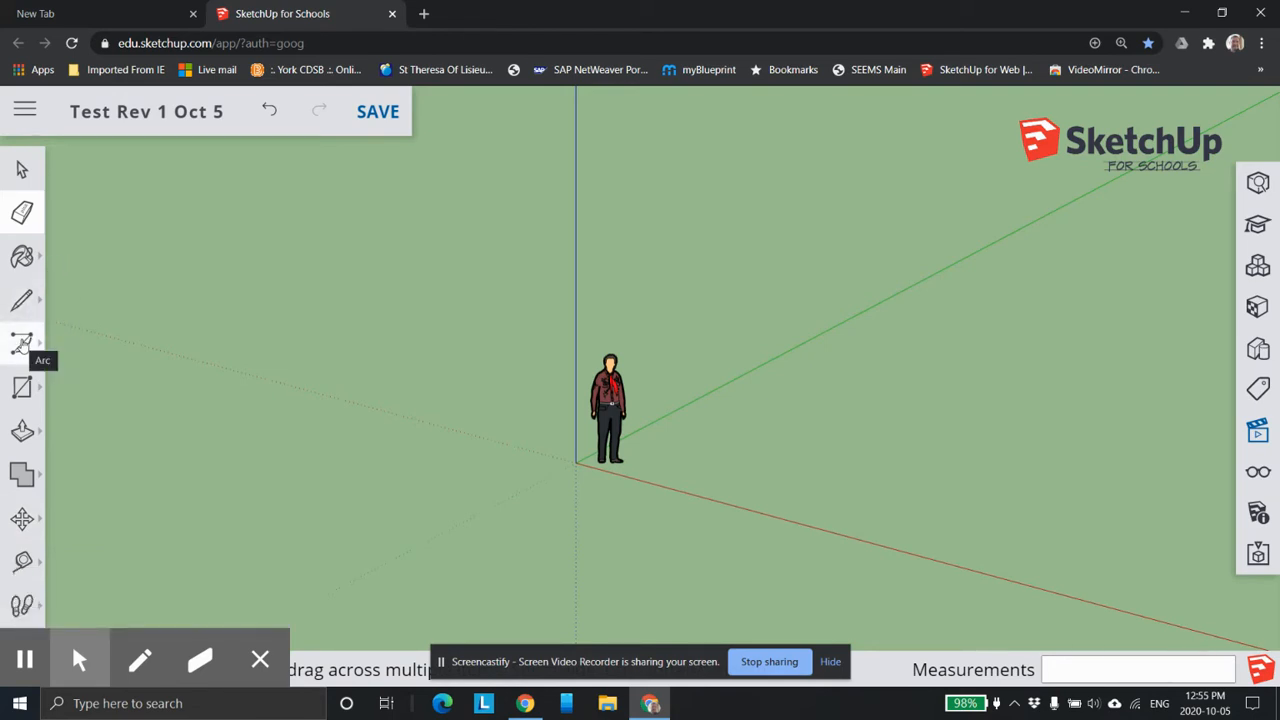
Draw a 20' by 20' rectangle on the ground from the origin, along the red and green axes.
click(22, 391)
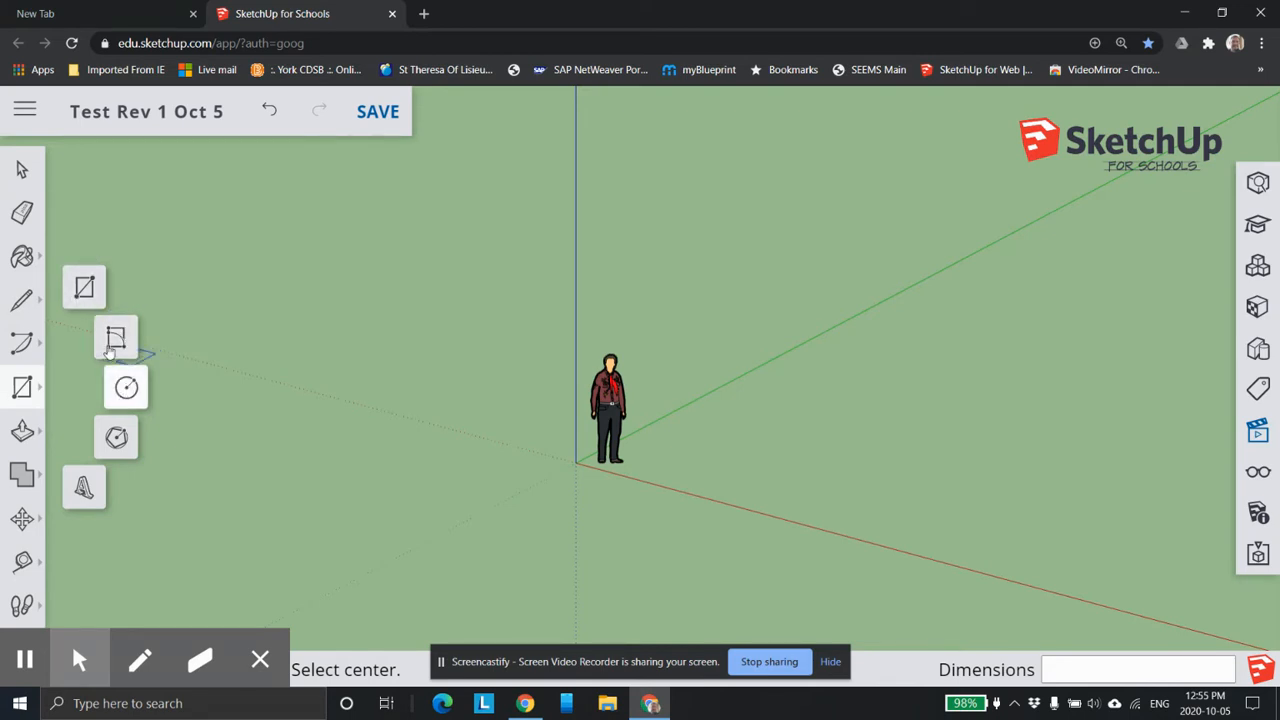
click(84, 289)
click(576, 462)
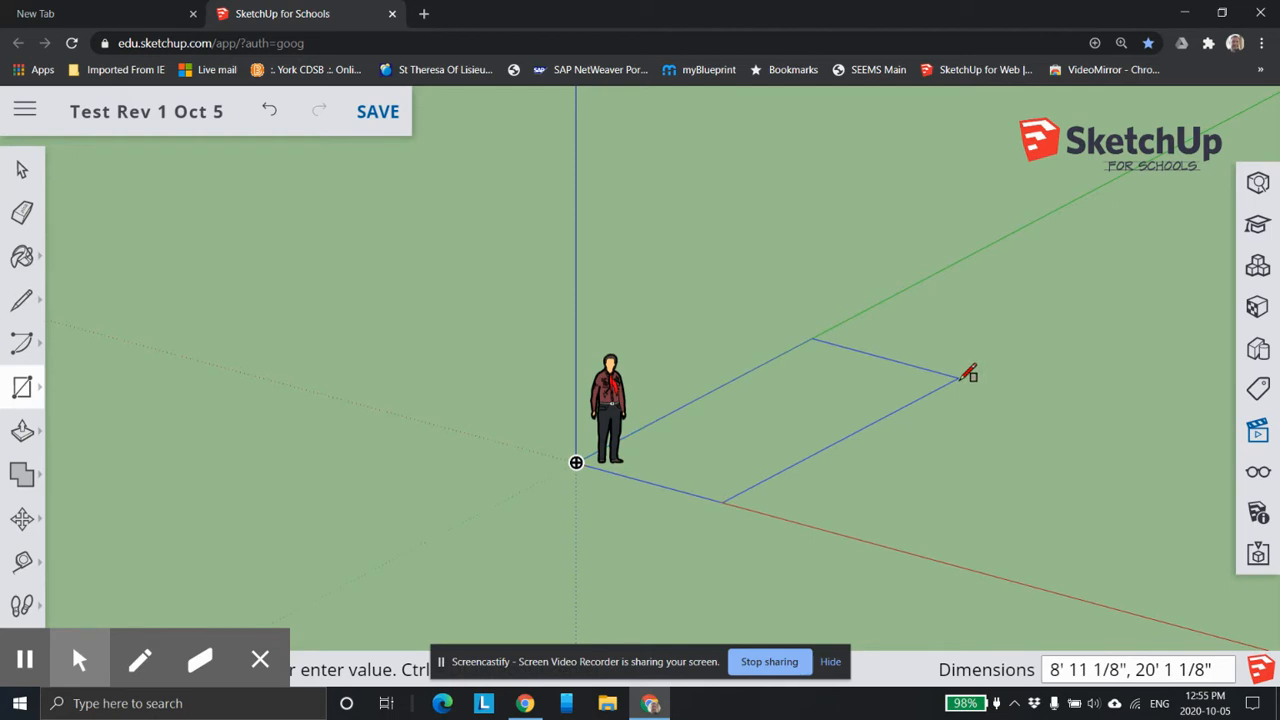
text(20)
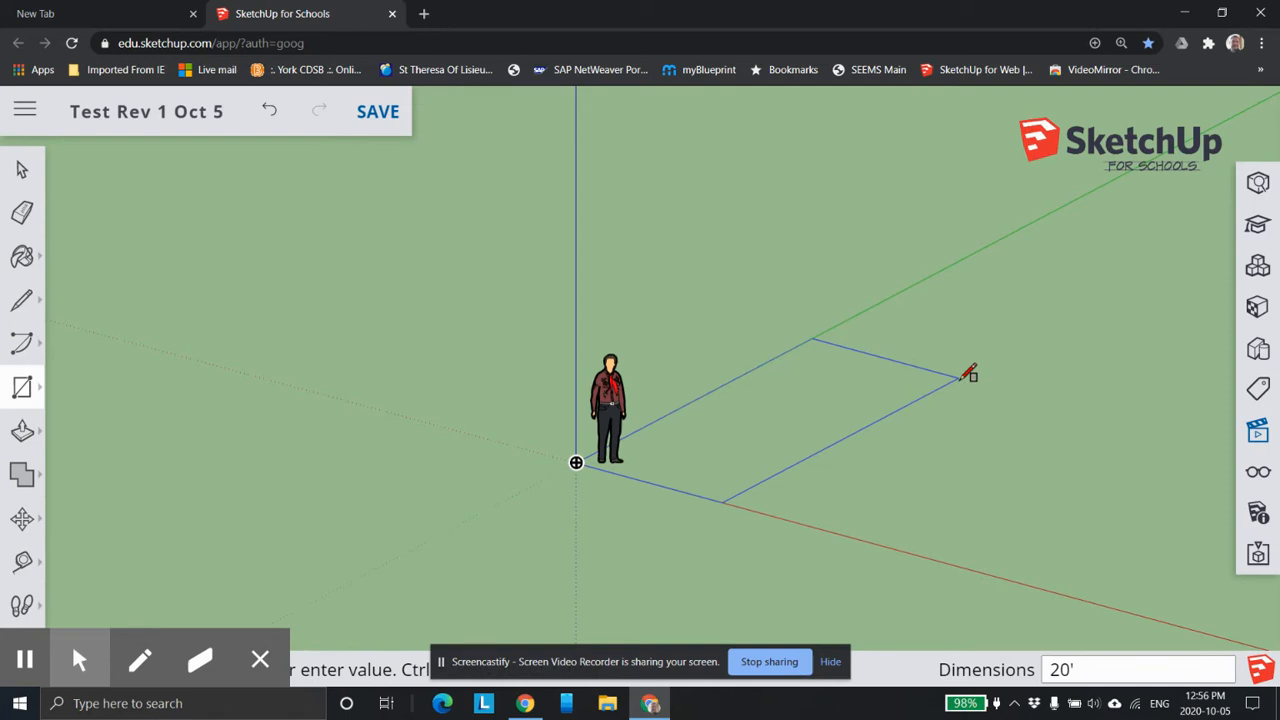
text('2")
key(Return)
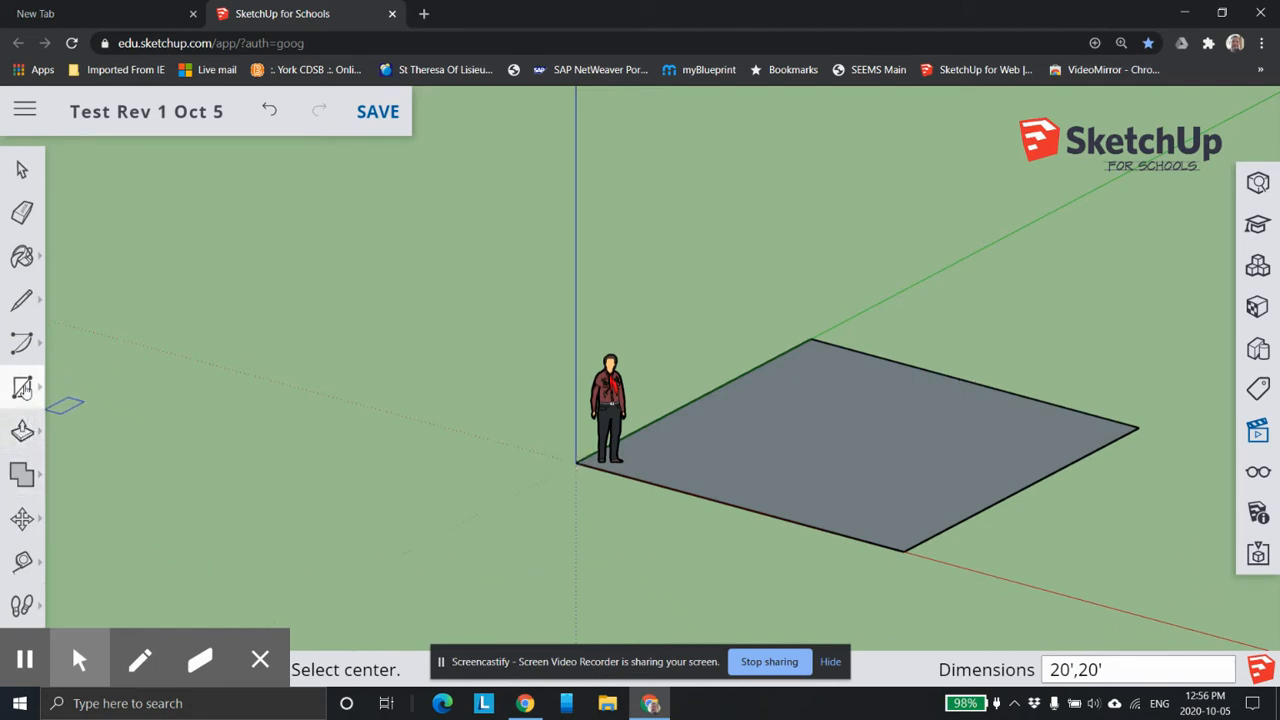
Offset the square's edges inward by about 1' 8" to form a border.
click(24, 431)
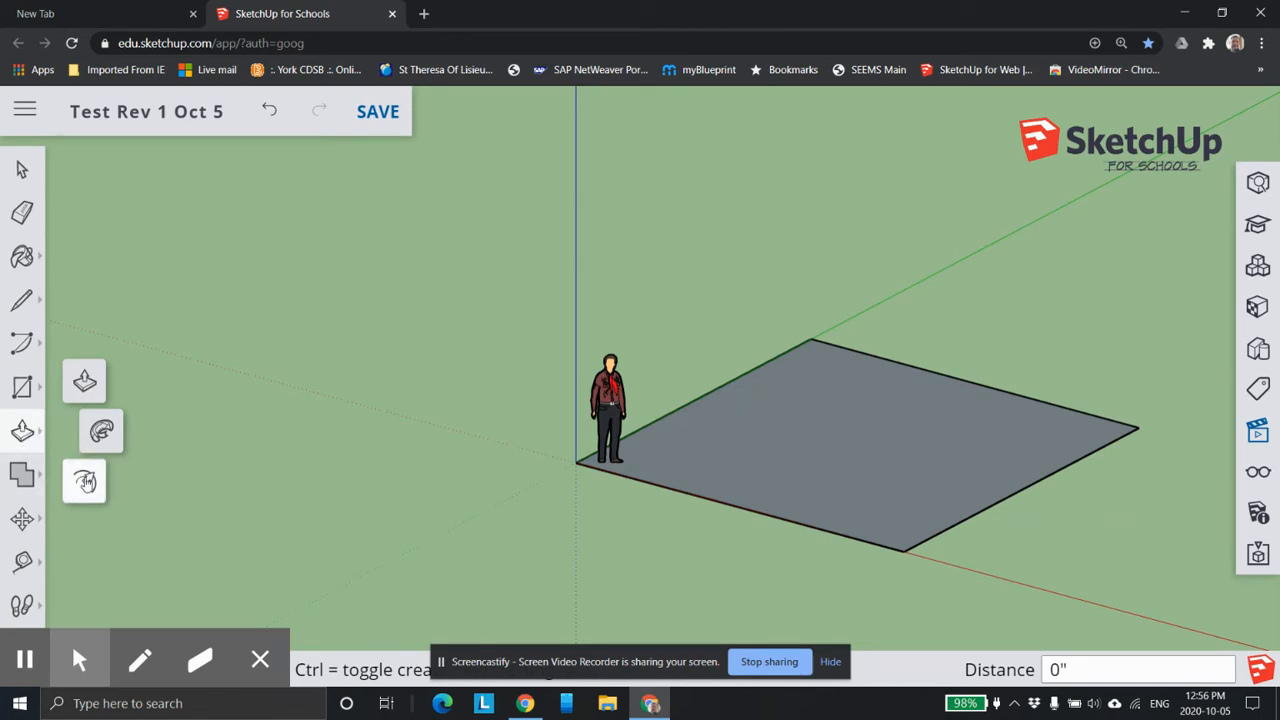
click(85, 482)
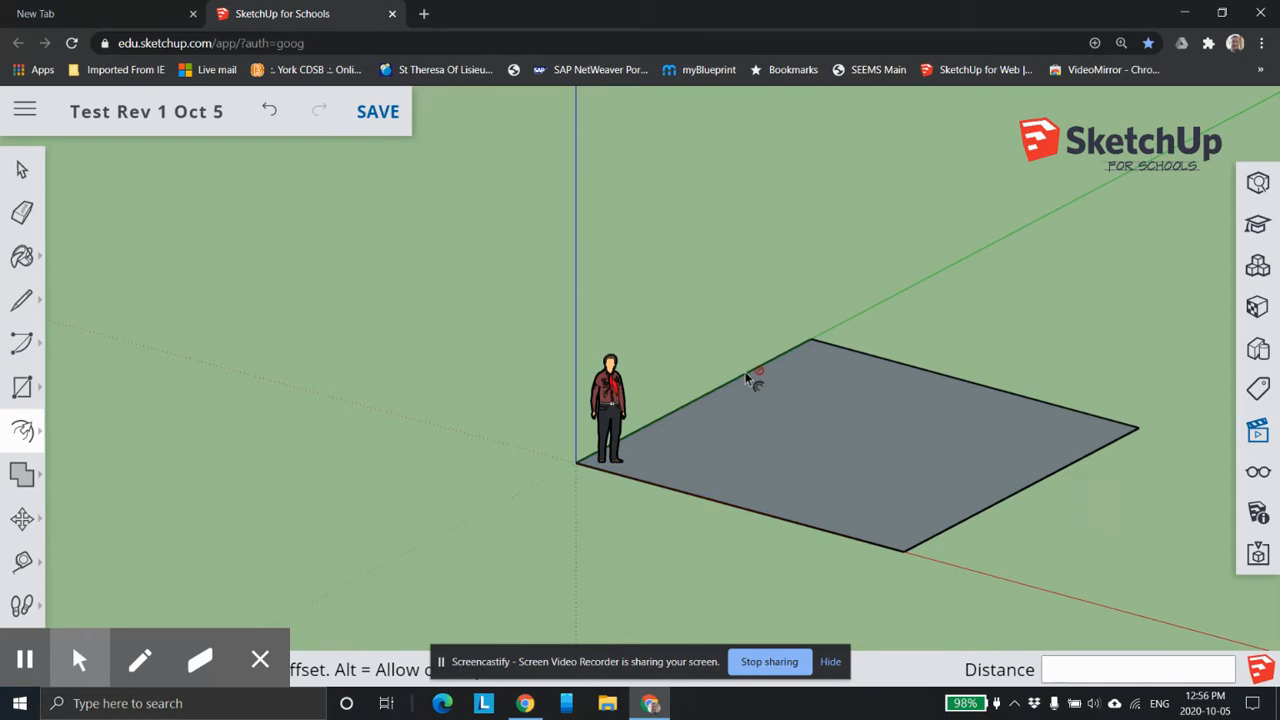
click(754, 510)
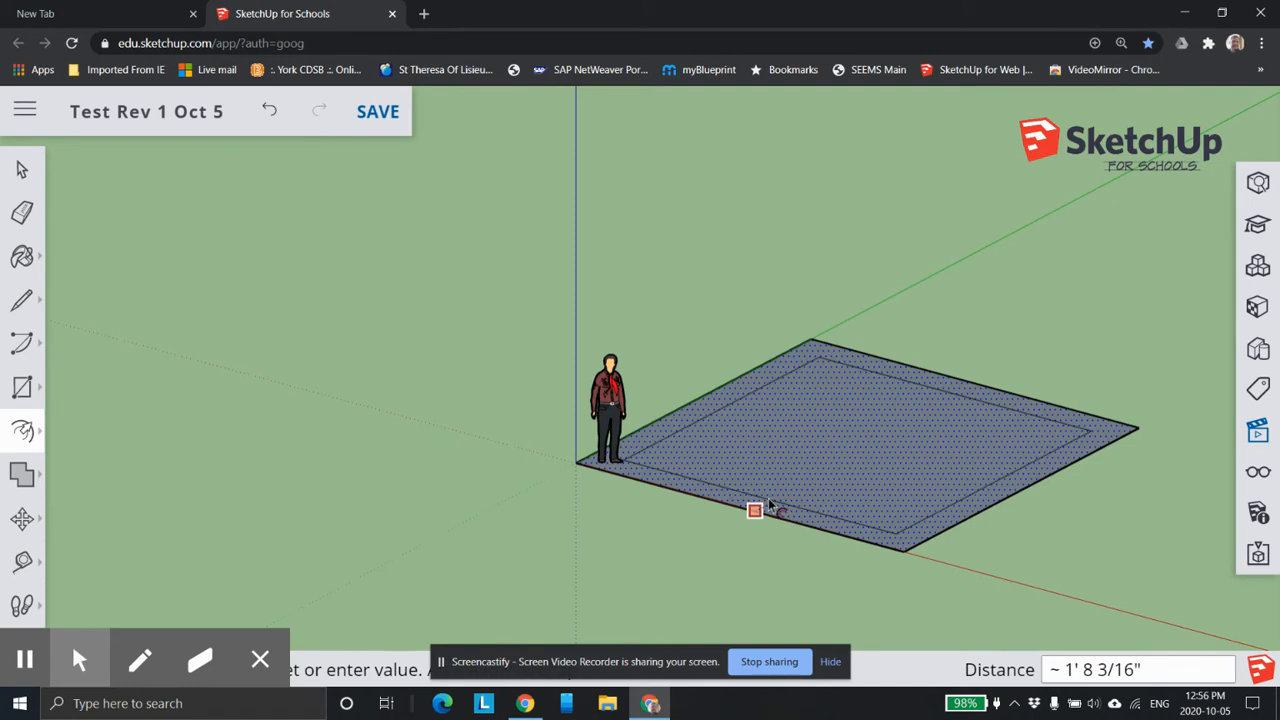
click(768, 504)
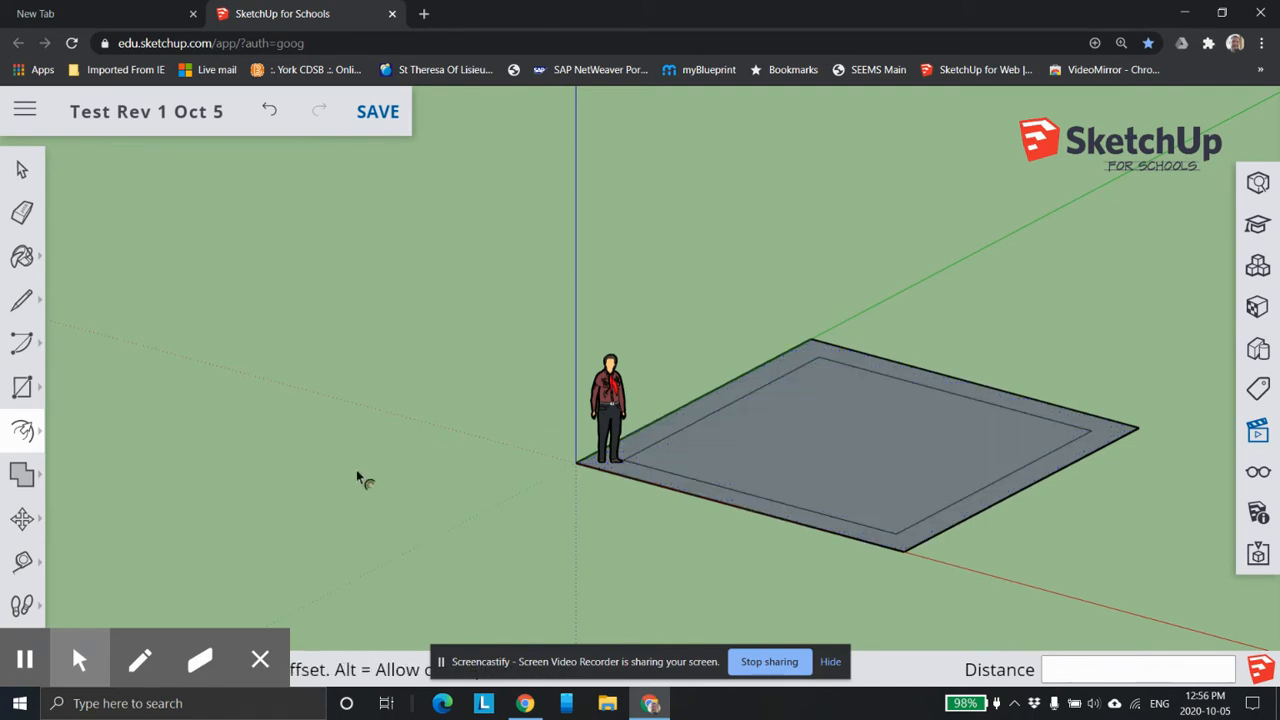
Move the standing figure from the origin to inside the inner square and clear the selection.
click(22, 170)
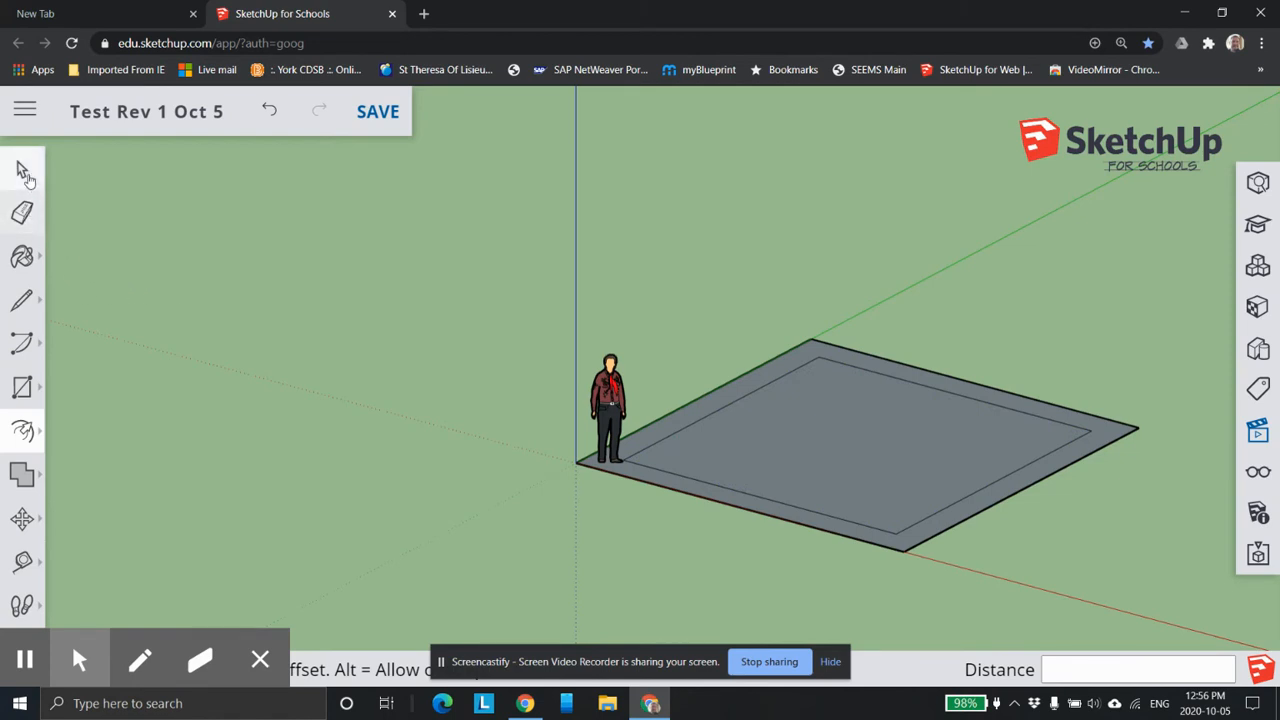
click(611, 405)
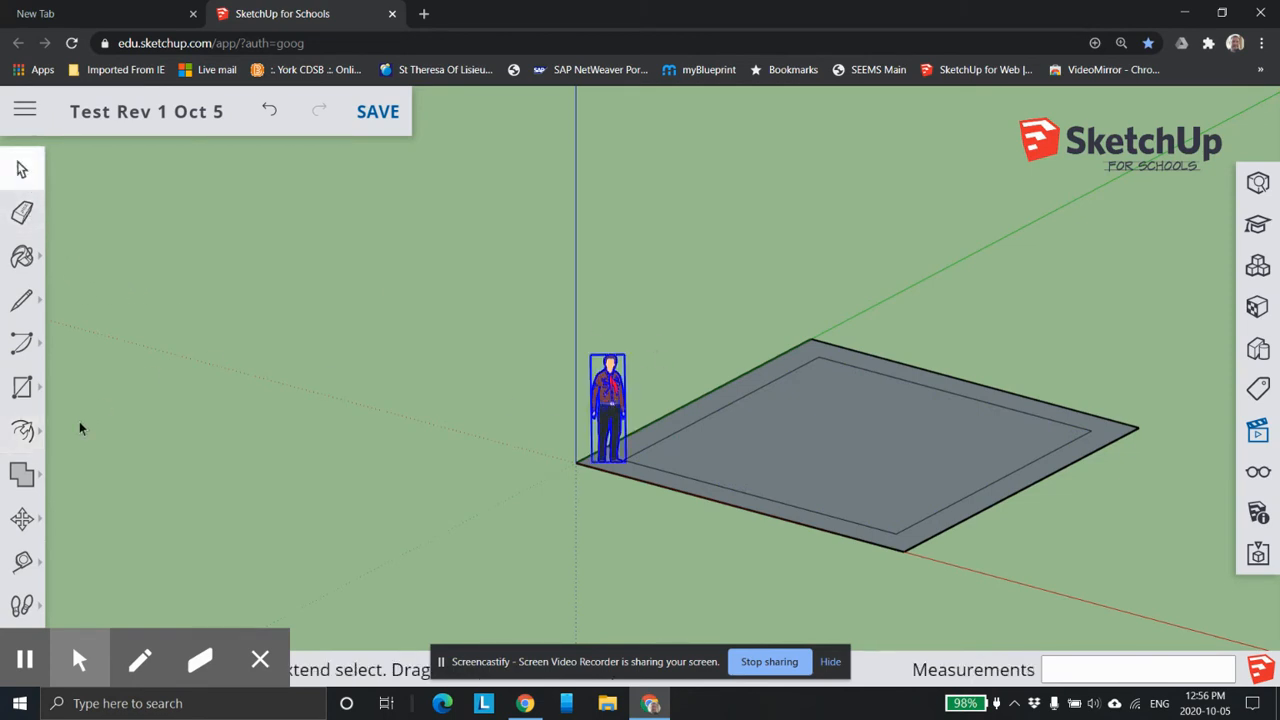
click(22, 518)
drag(610, 397, 838, 406)
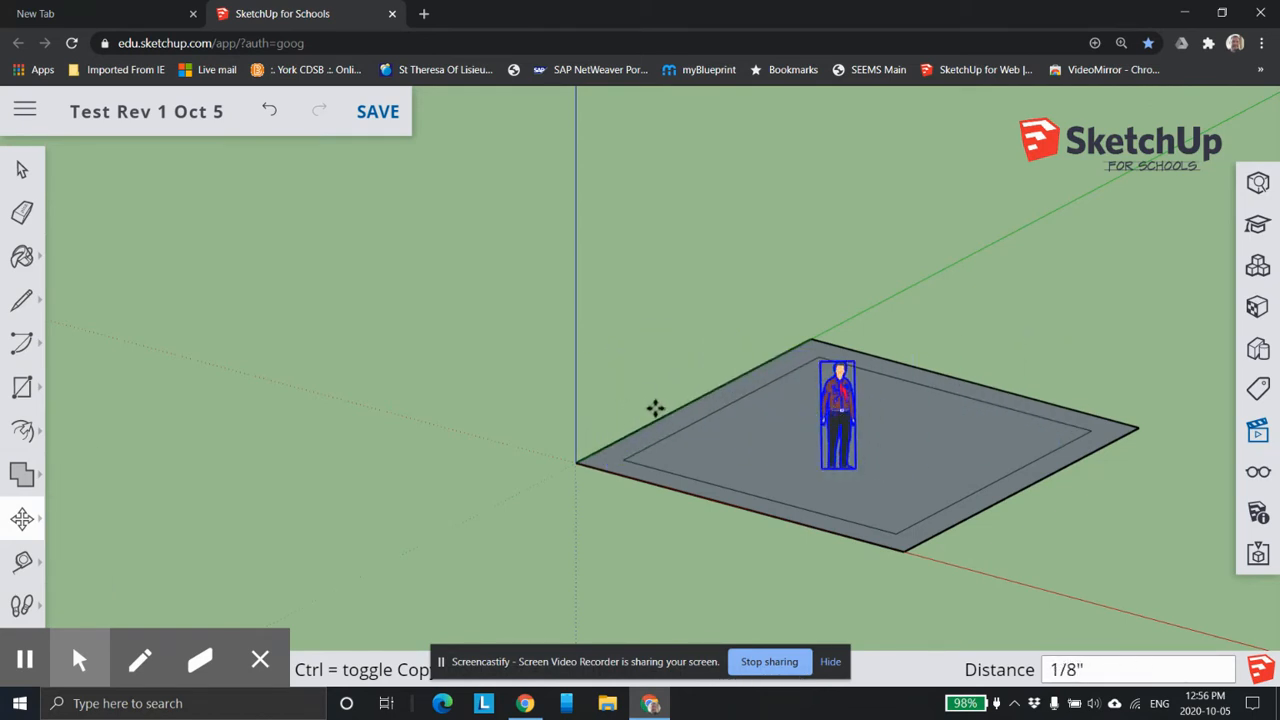
key(Escape)
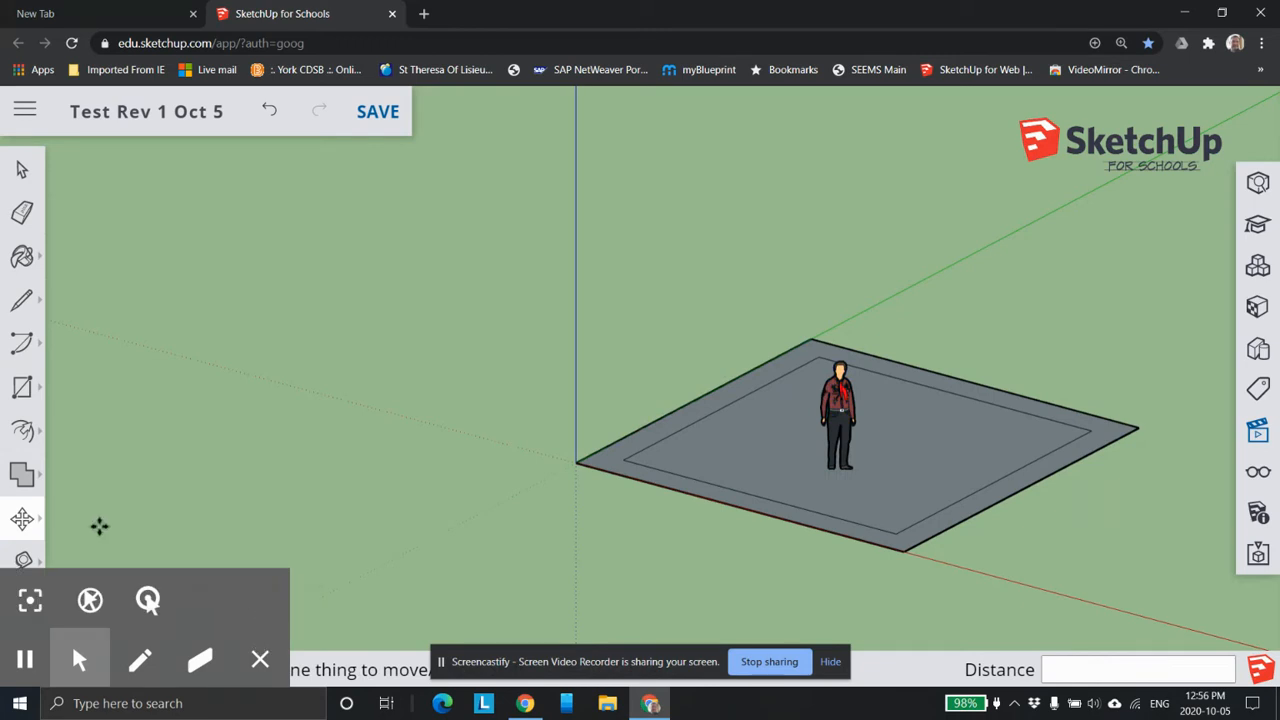
Push/Pull the square border face up 9' to form the walls.
click(24, 430)
click(86, 382)
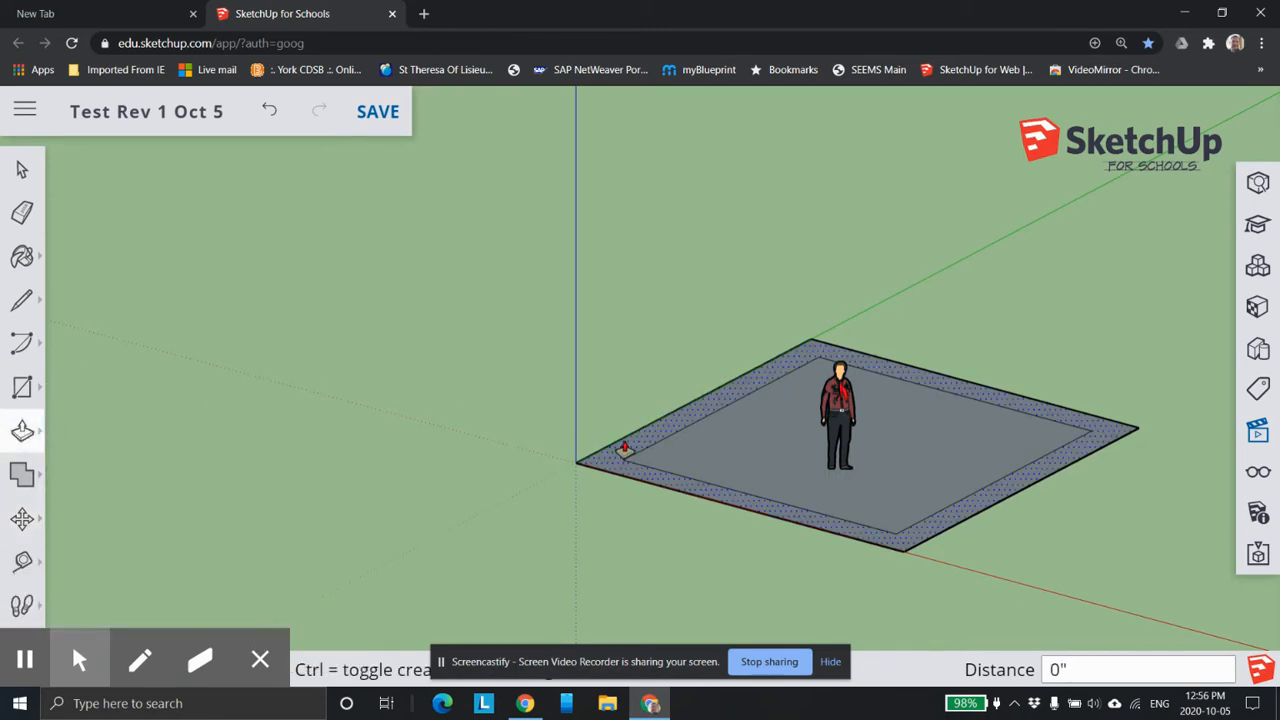
drag(716, 452, 716, 443)
click(268, 112)
drag(637, 433, 627, 273)
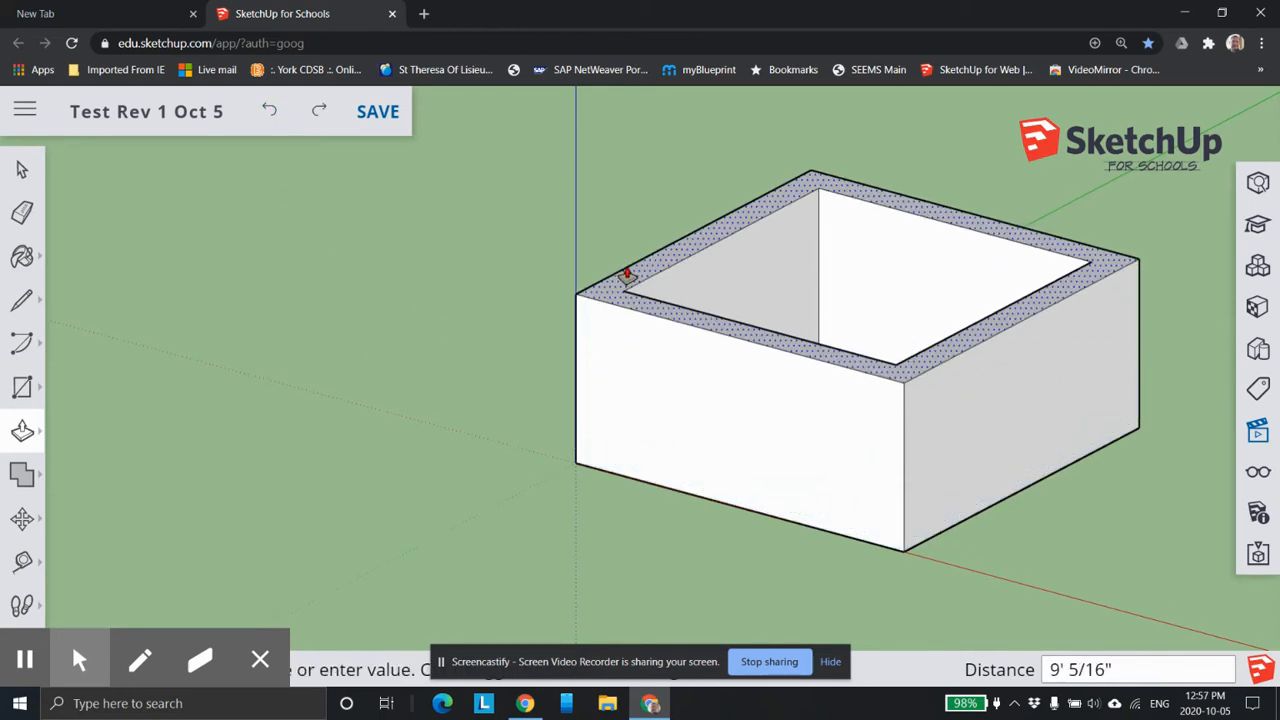
text(9')
key(Return)
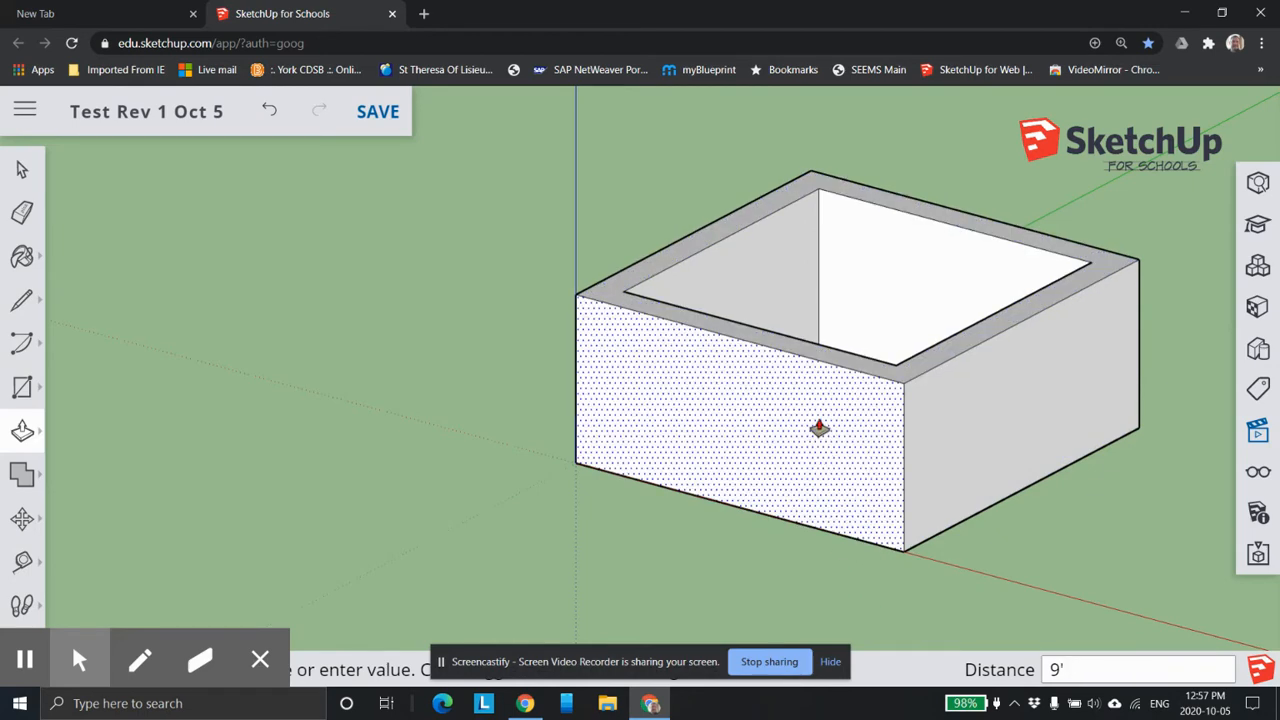
Place a vertical Tape Measure guide on the front wall, 6' in from its corner on the red axis away from the origin.
scroll(810, 415, up, 2)
middle_drag(800, 402, 737, 509)
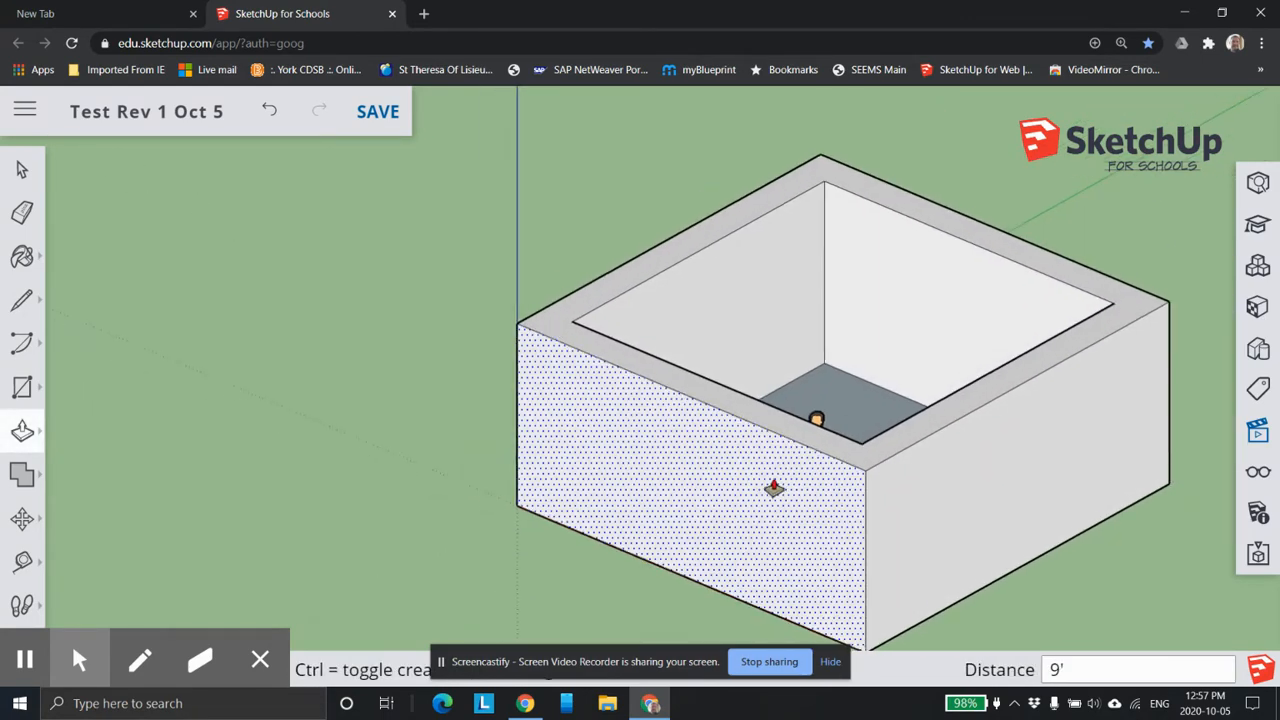
click(22, 519)
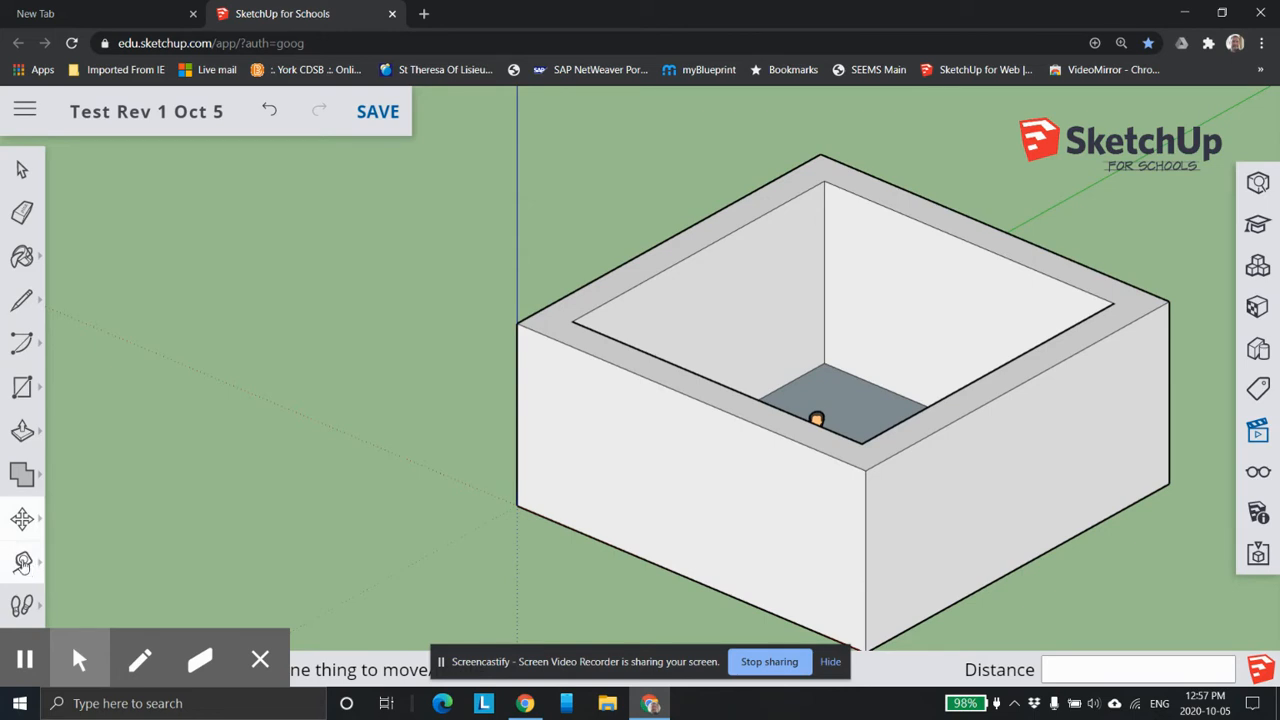
click(23, 563)
scroll(95, 519, down, 1)
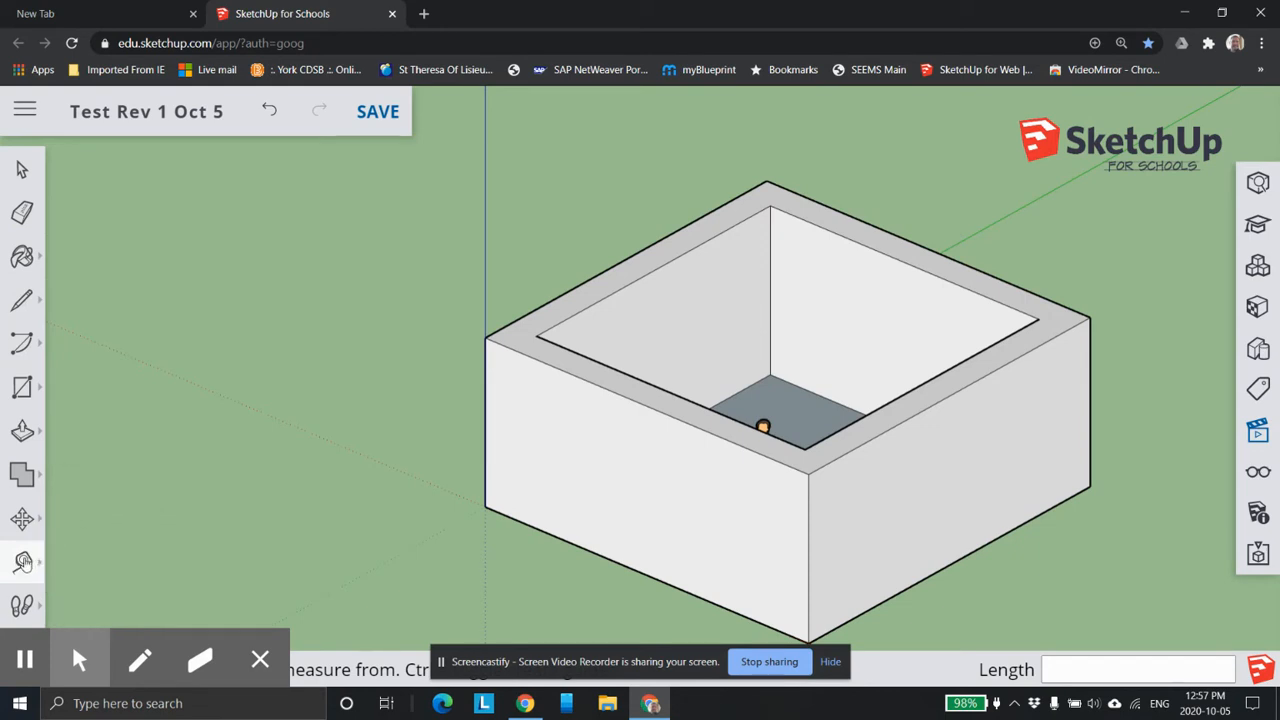
mouse_move(23, 563)
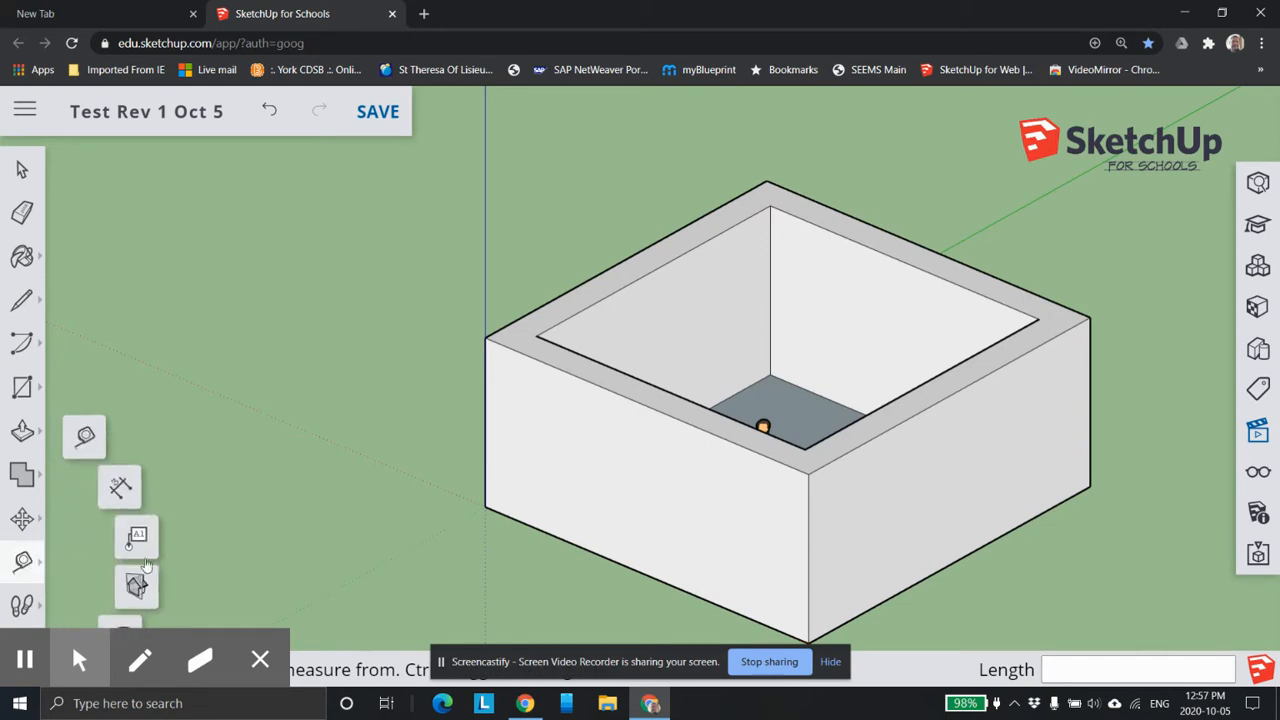
scroll(790, 562, up, 1)
middle_drag(726, 500, 912, 456)
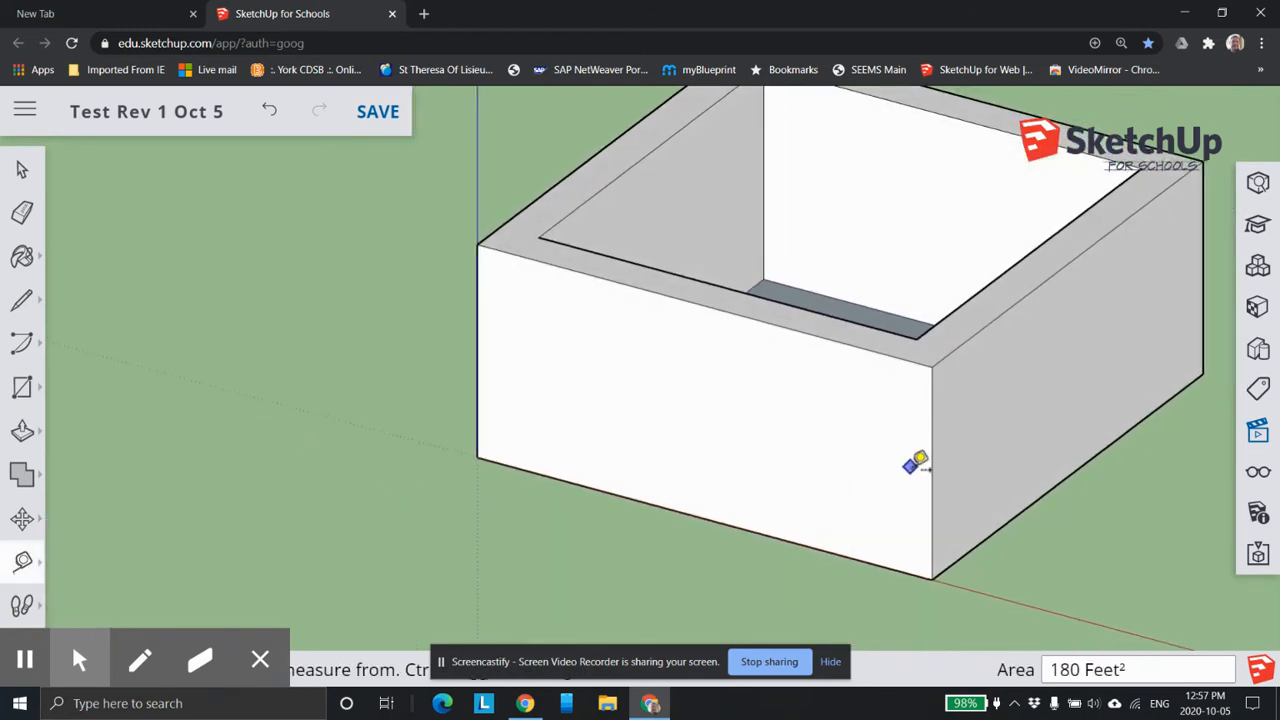
click(932, 472)
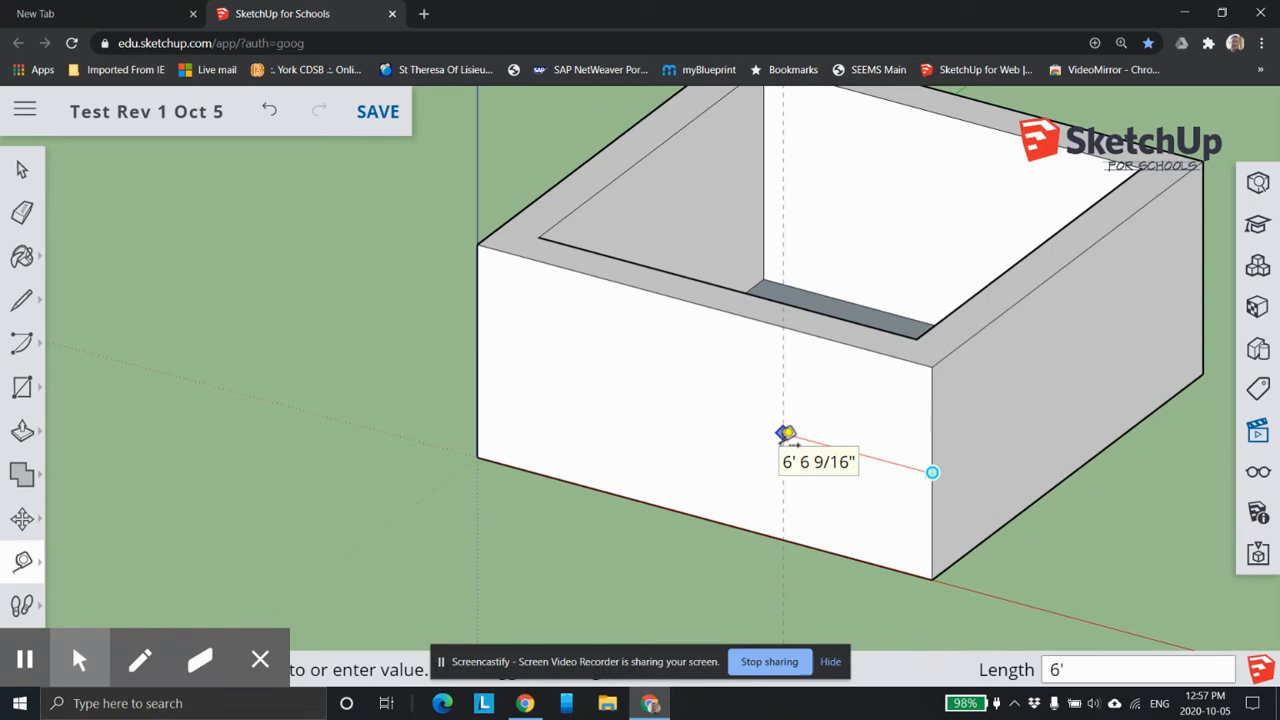
text(6')
key(Return)
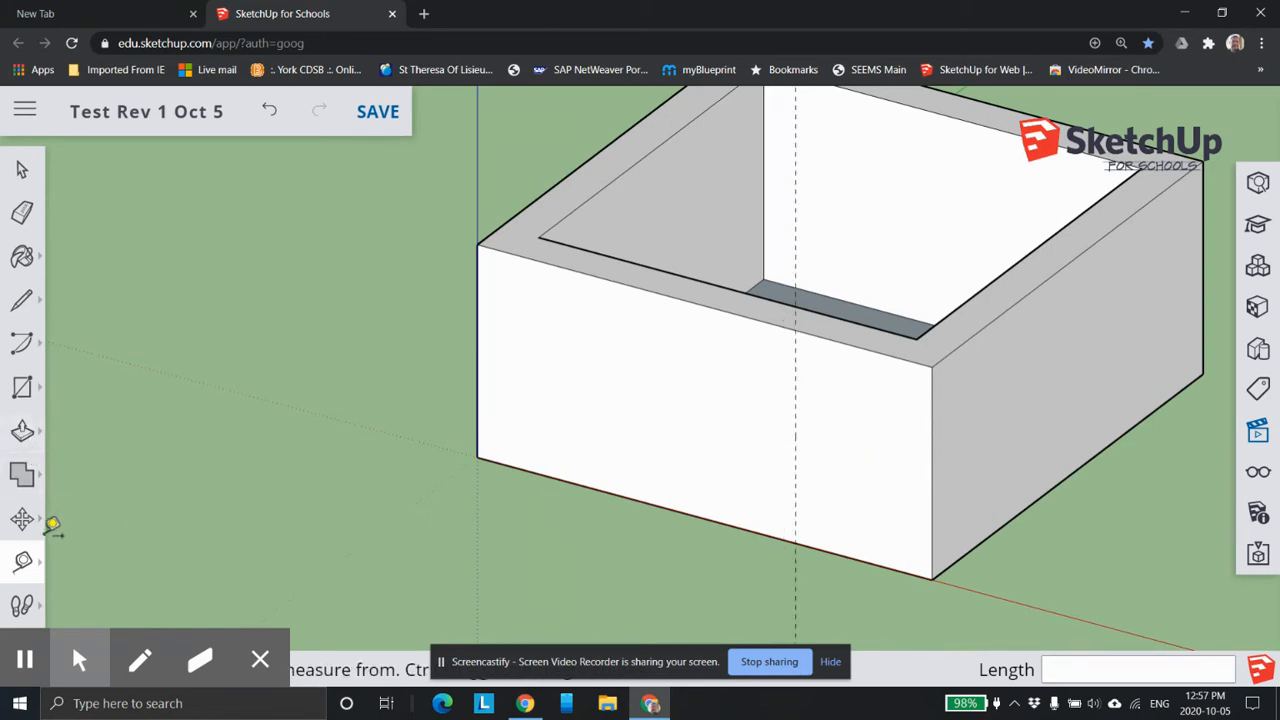
Add a second vertical guide 3' from the first toward the origin, and a horizontal guide 8' above the front wall's bottom edge.
click(795, 453)
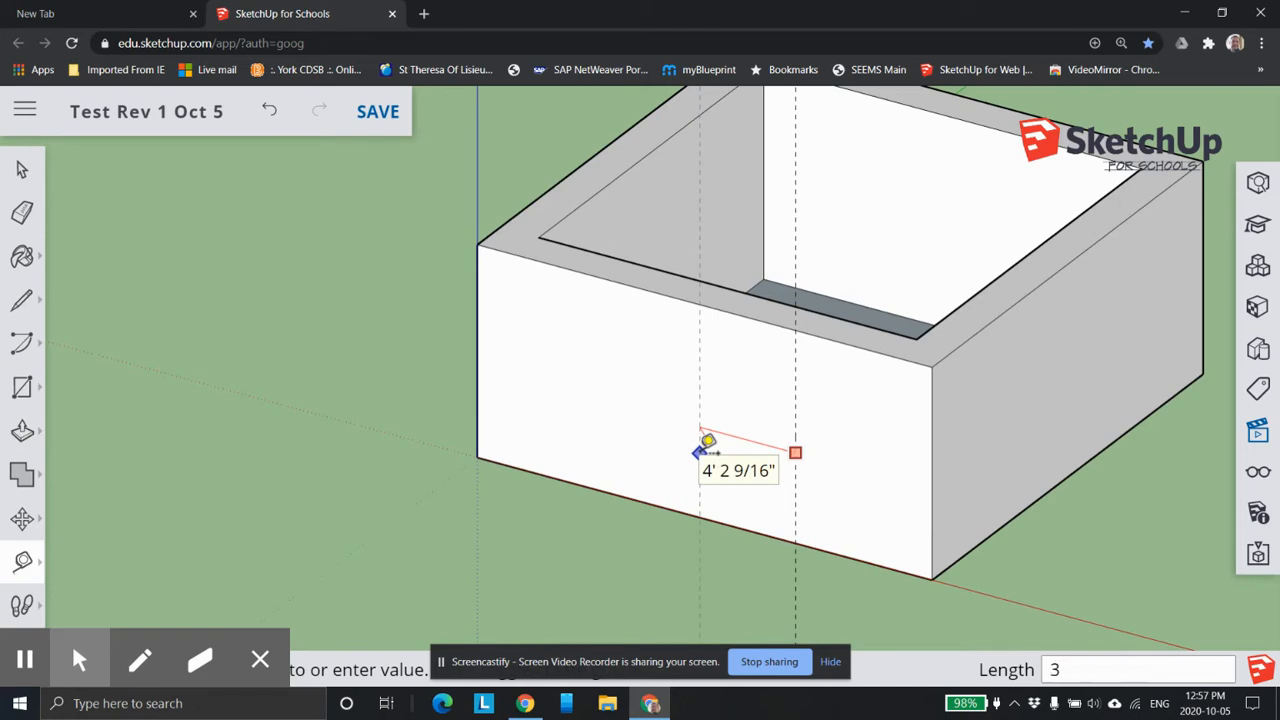
text(3')
key(Return)
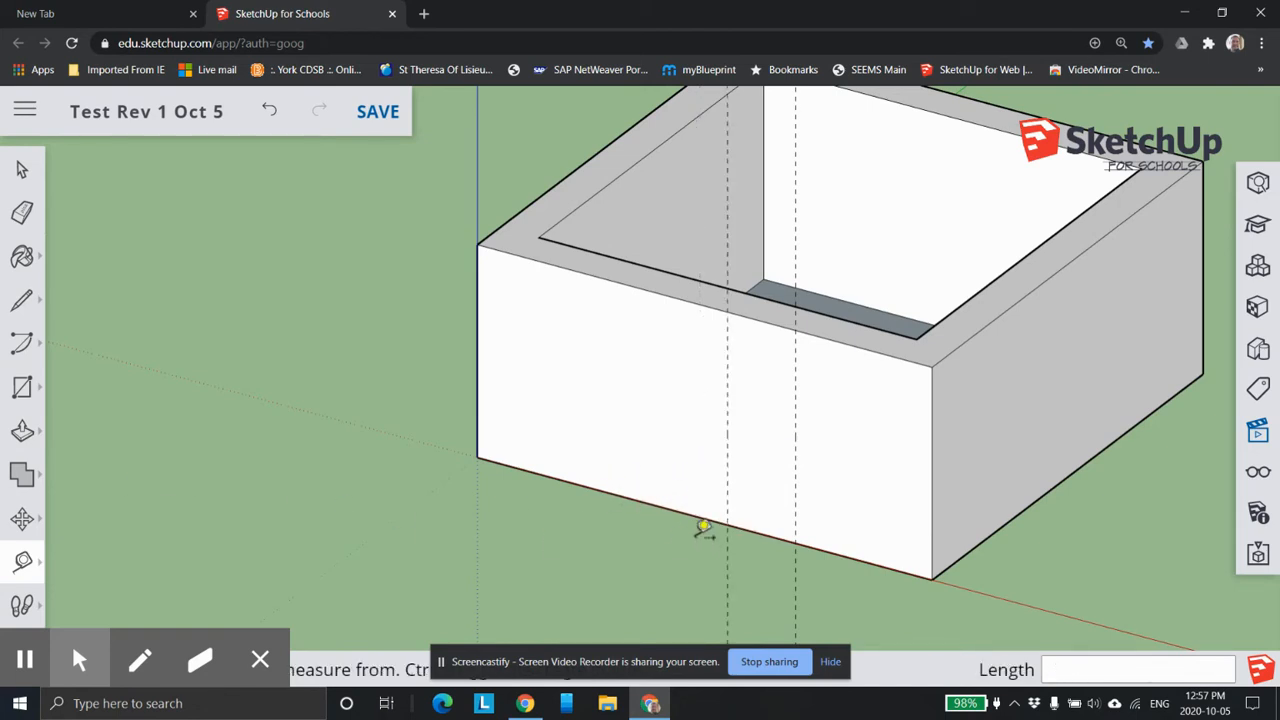
click(680, 512)
text(8')
key(Return)
Draw a 3' by 8' door rectangle on the front wall between the guide intersections and the bottom edge.
click(25, 390)
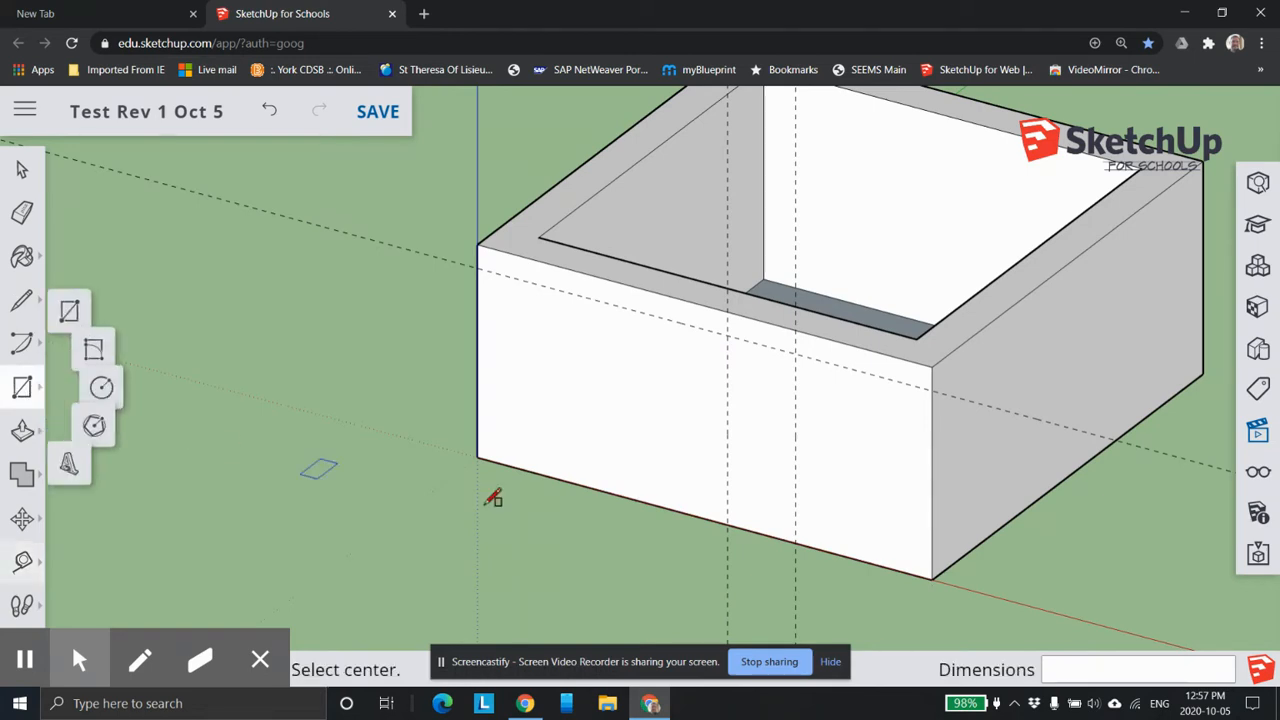
click(728, 523)
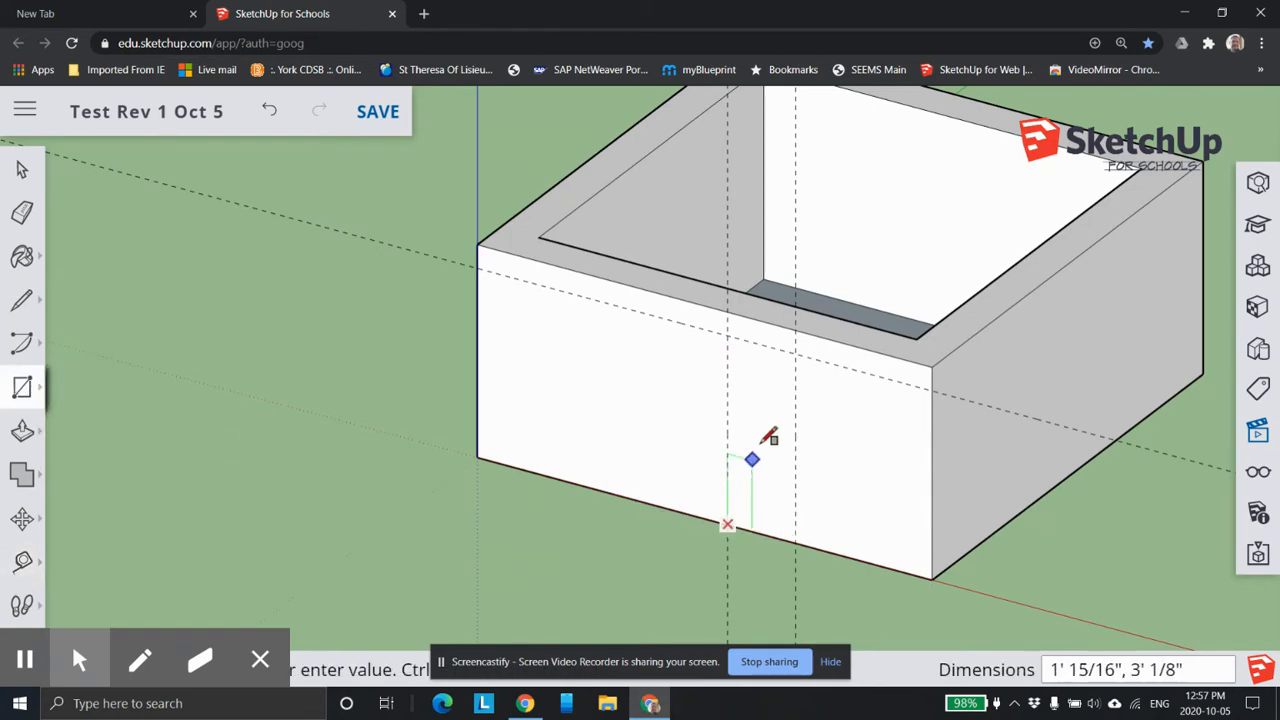
click(795, 352)
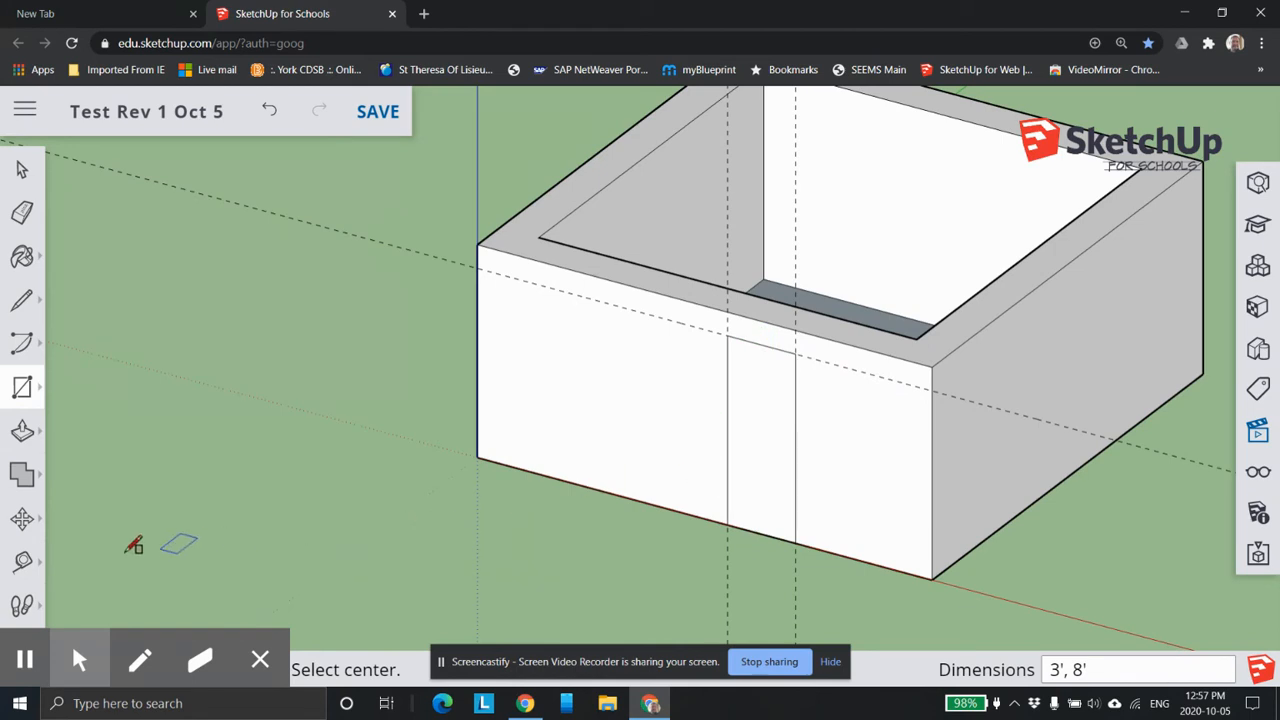
Push the door rectangle about 1' 8" through the front wall to cut the doorway.
click(24, 440)
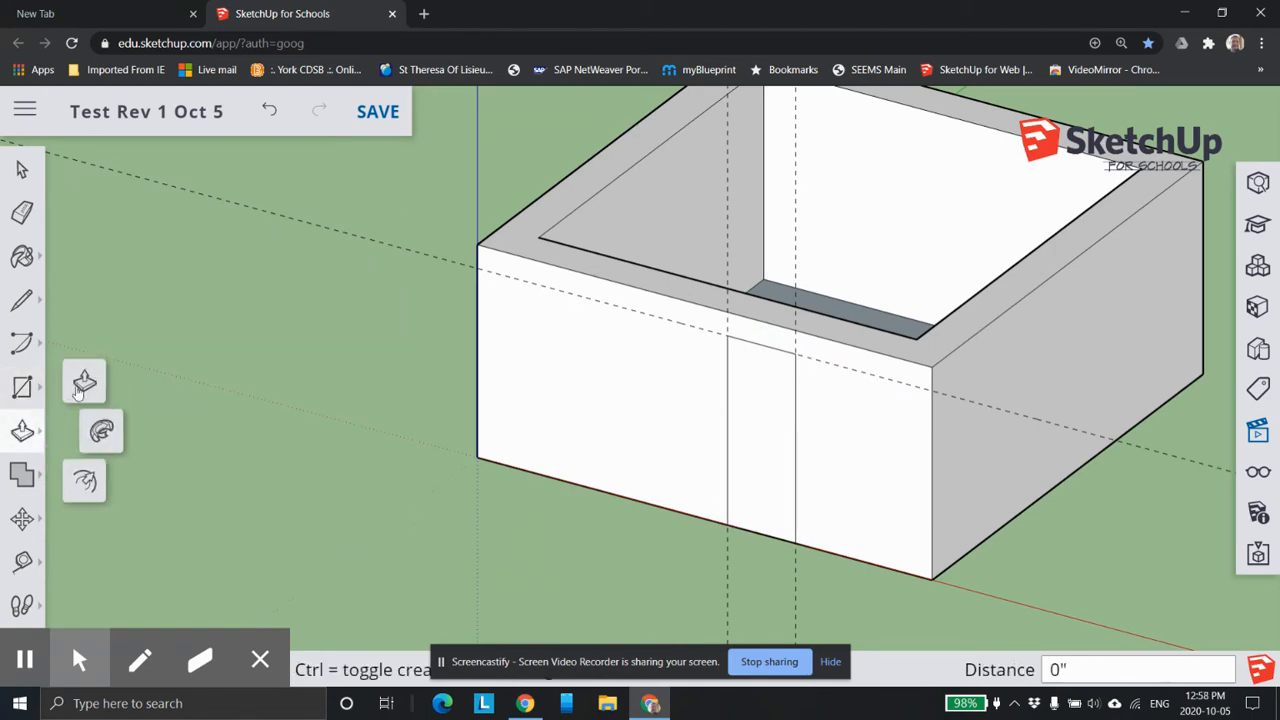
click(771, 420)
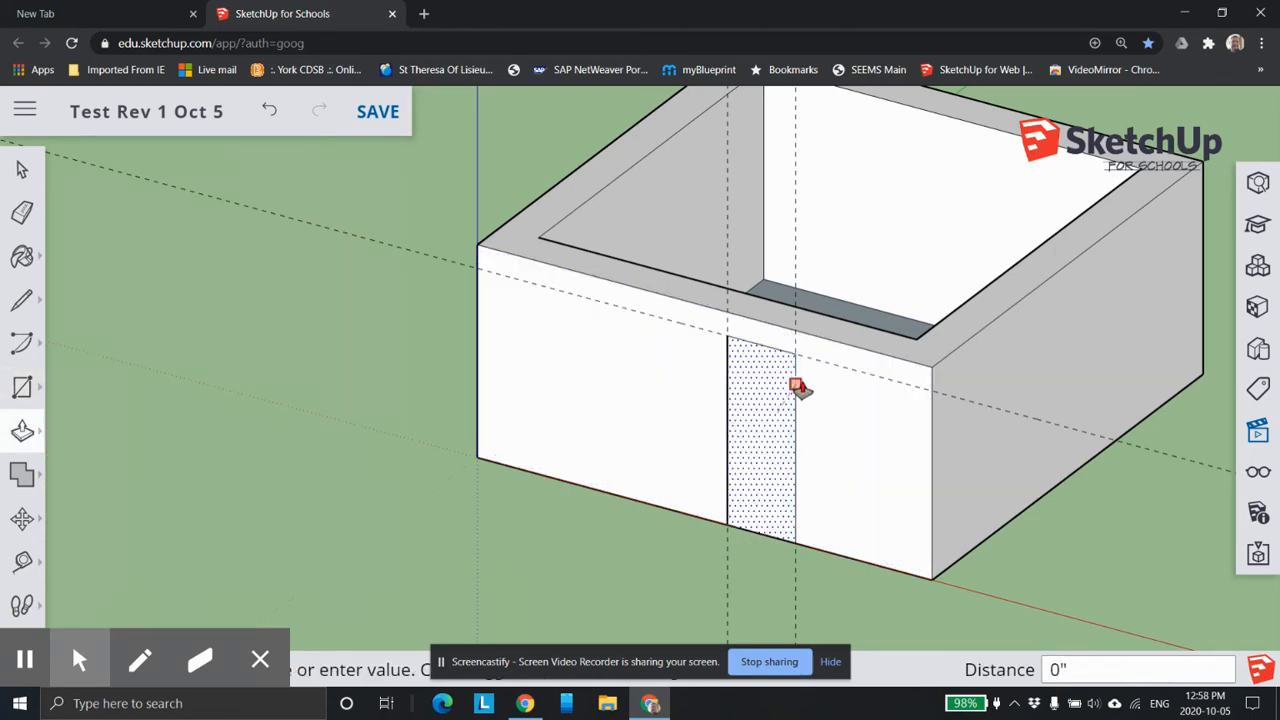
scroll(808, 340, down, 3)
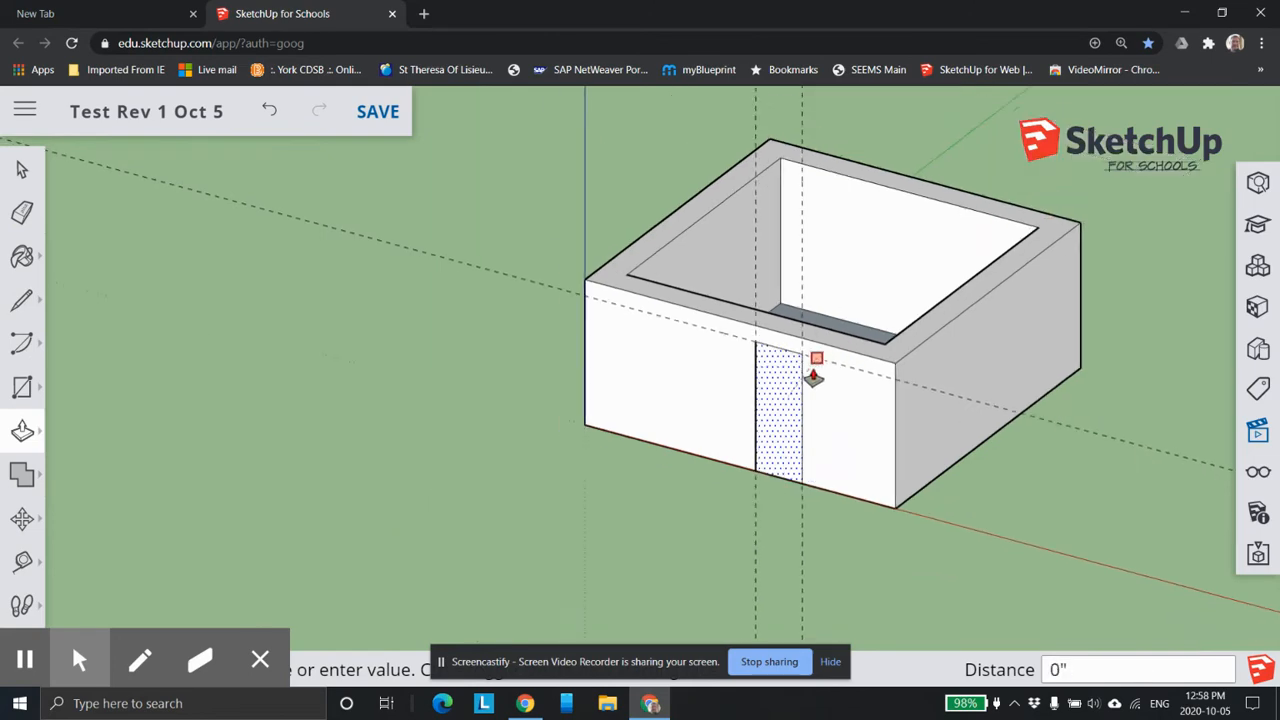
middle_drag(800, 393, 831, 366)
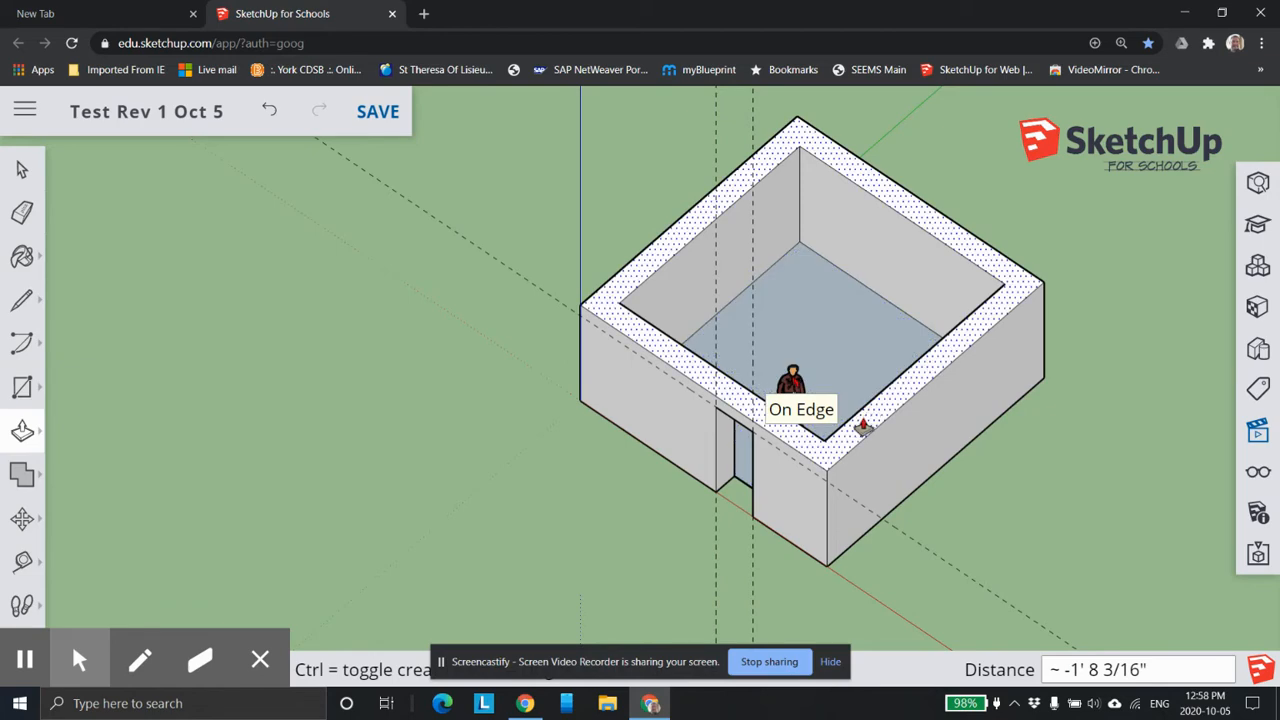
scroll(785, 465, up, 2)
middle_drag(778, 473, 1080, 93)
middle_drag(675, 445, 748, 550)
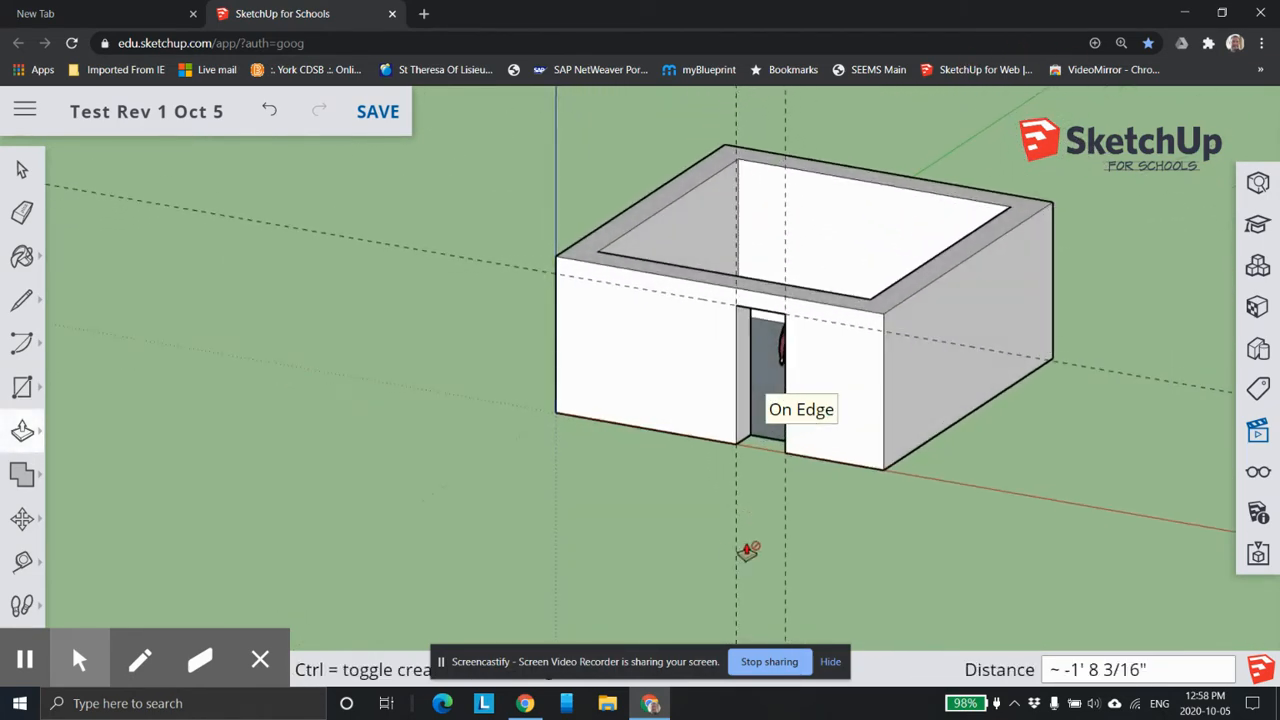
Hide the guides in the display settings.
click(24, 390)
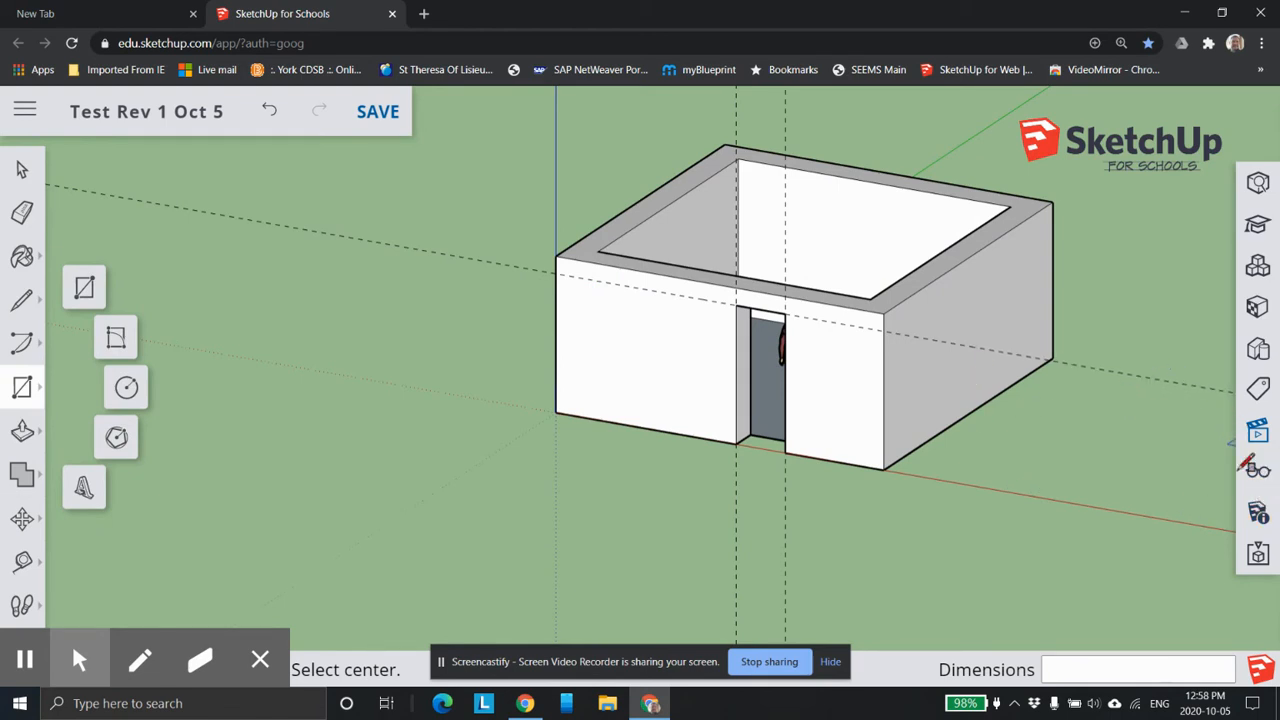
click(1258, 478)
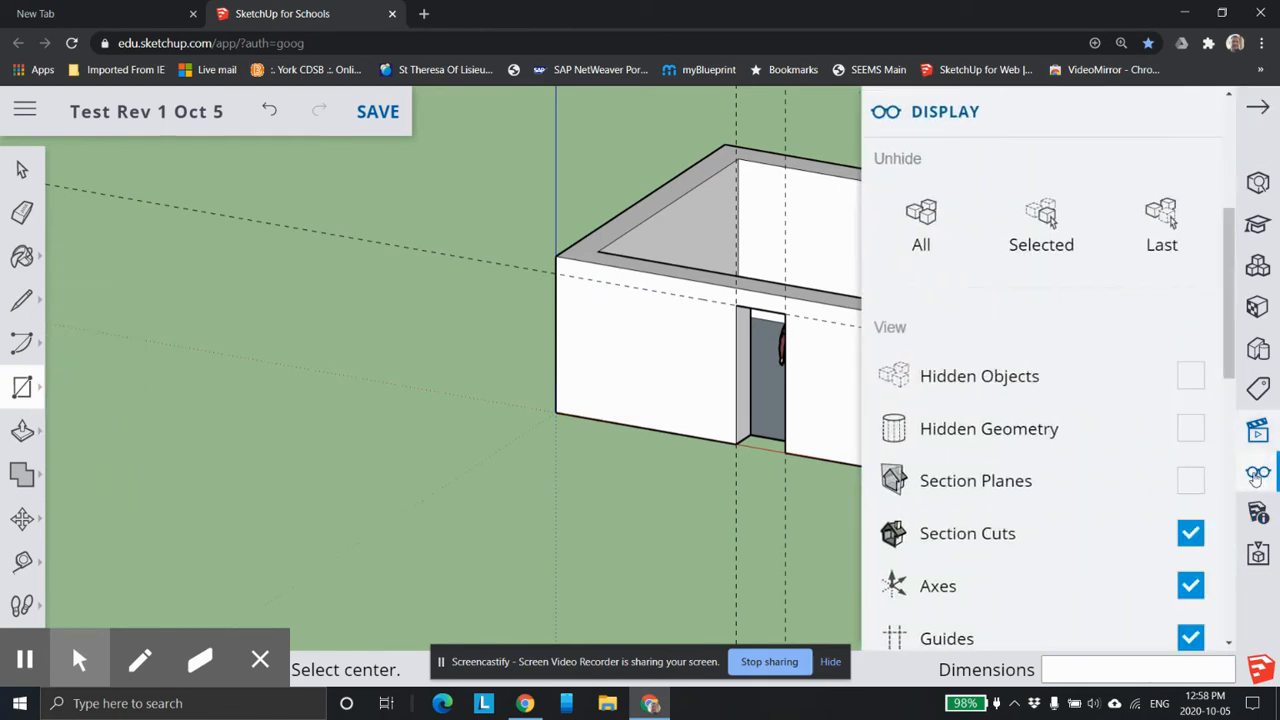
scroll(1106, 356, down, 3)
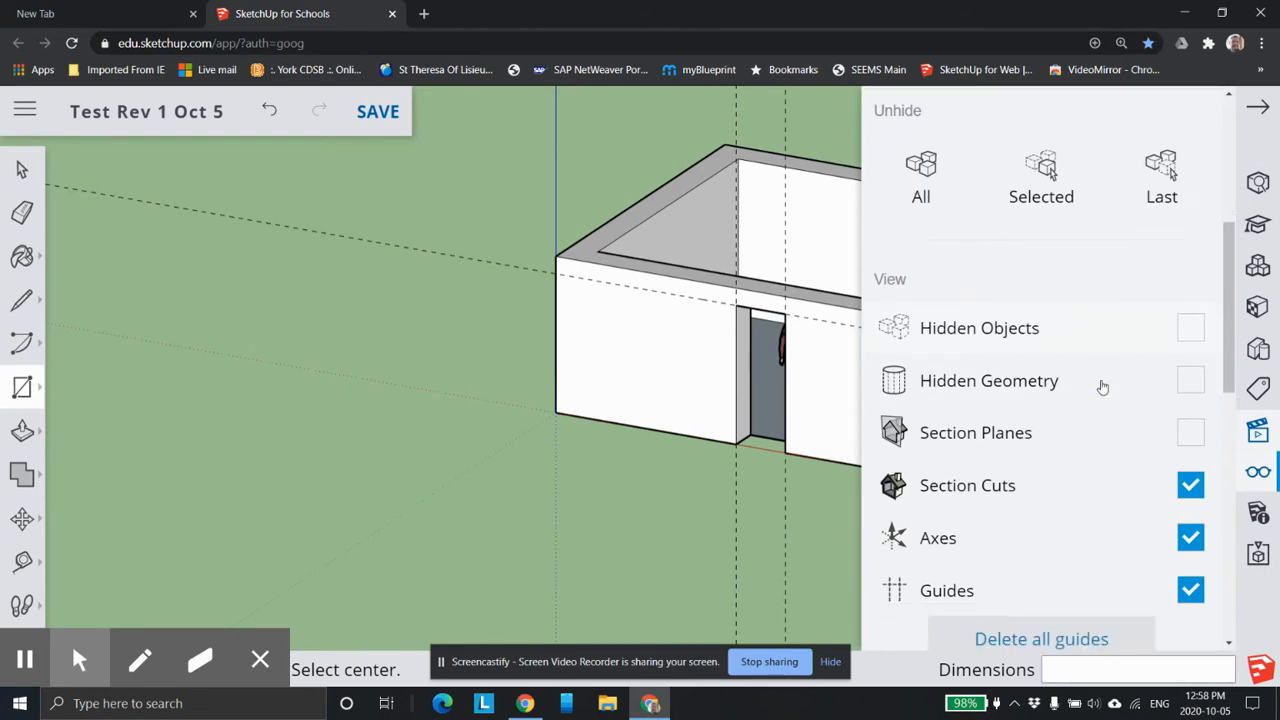
click(1192, 392)
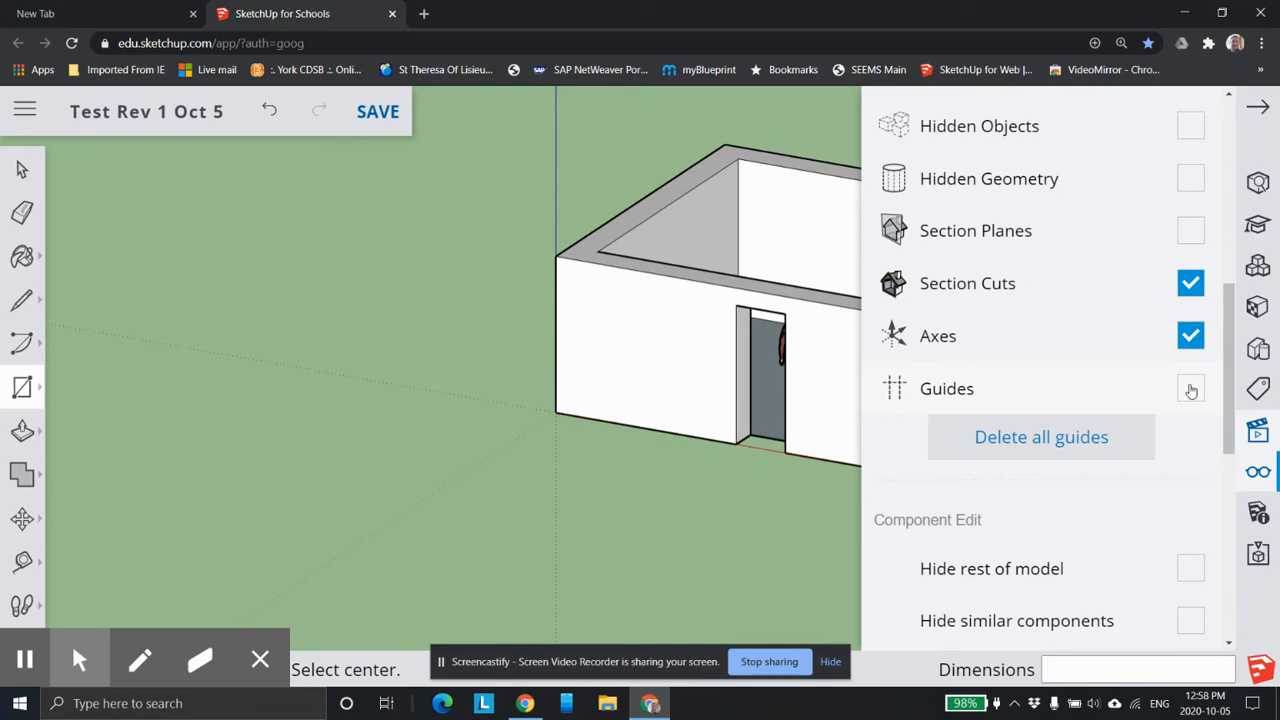
click(1191, 390)
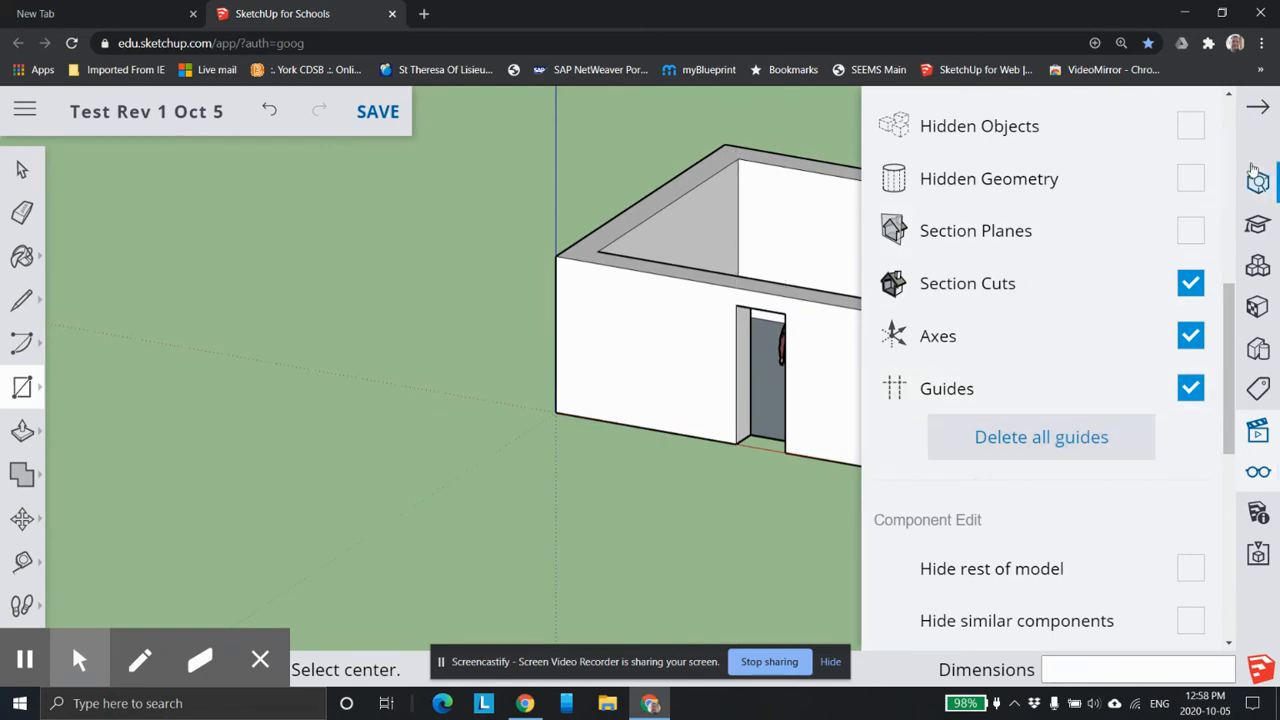
click(1260, 101)
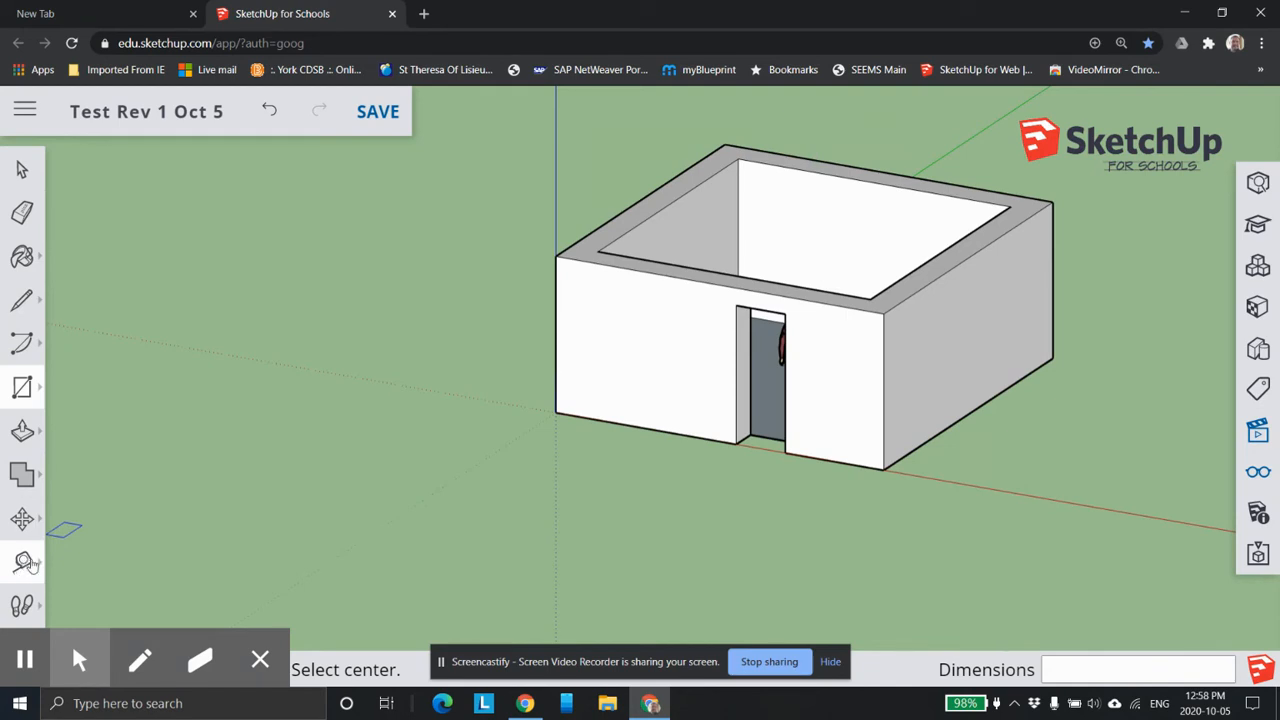
click(24, 561)
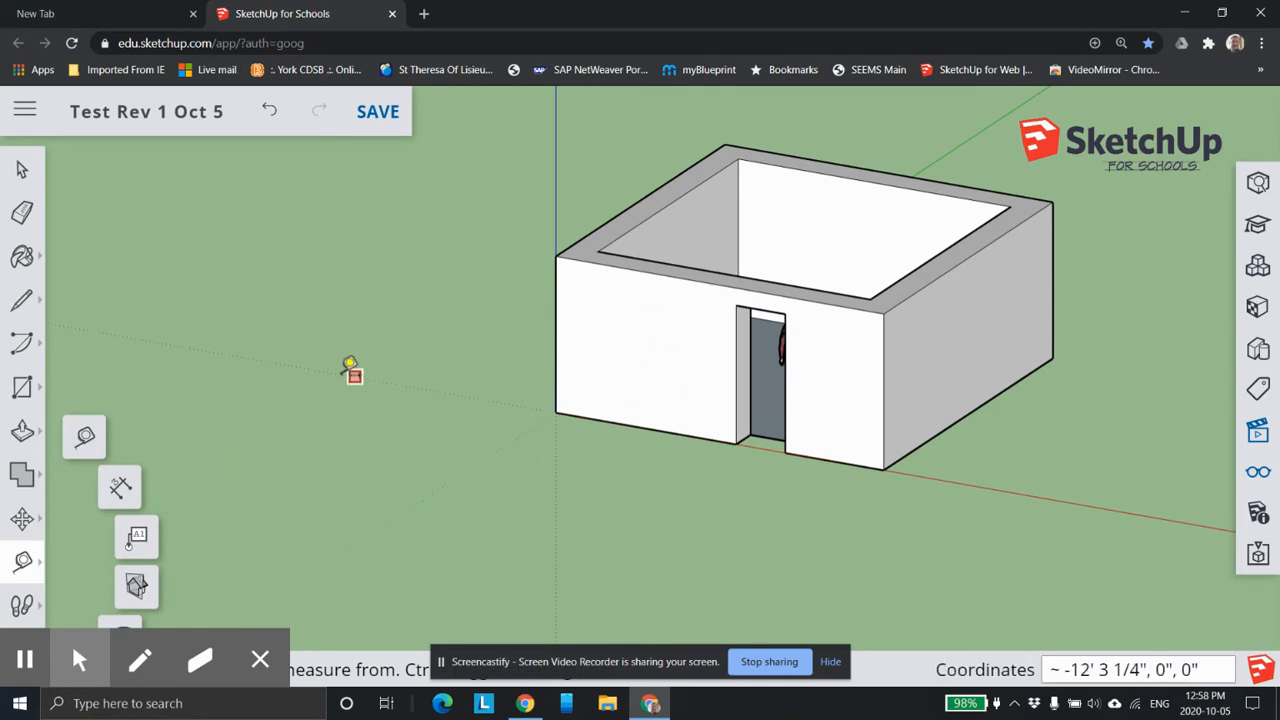
click(22, 387)
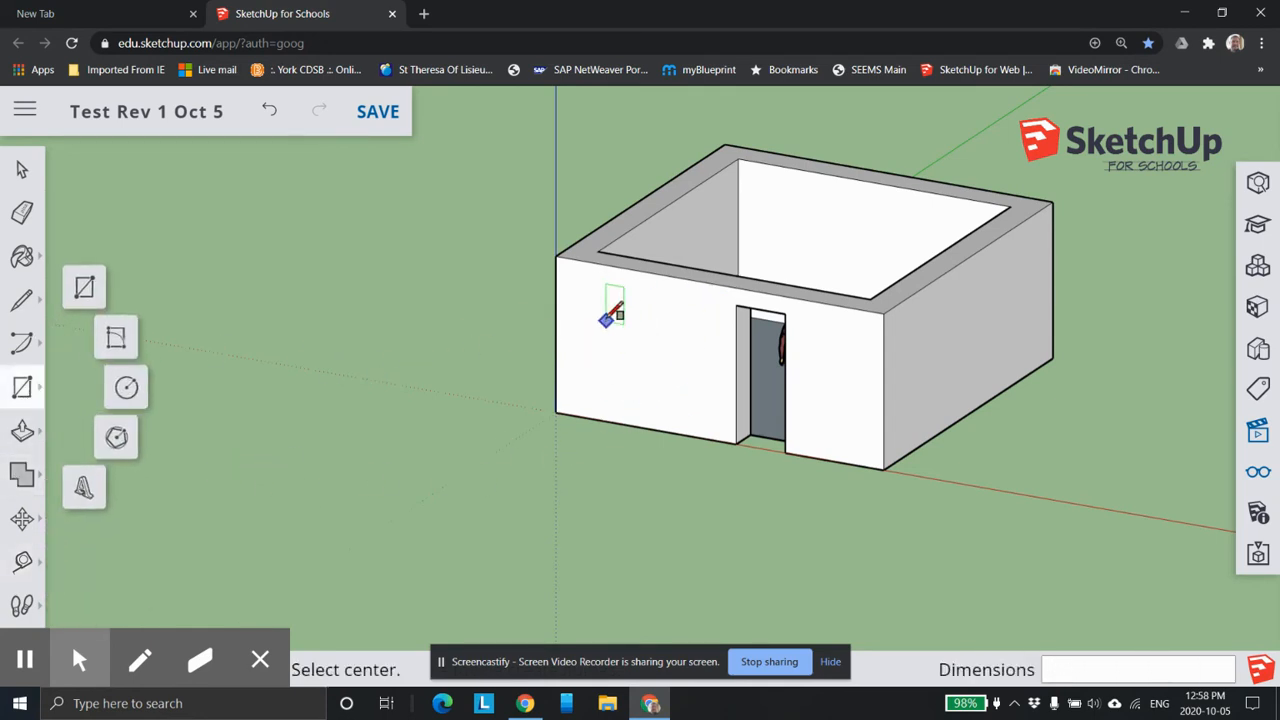
click(601, 315)
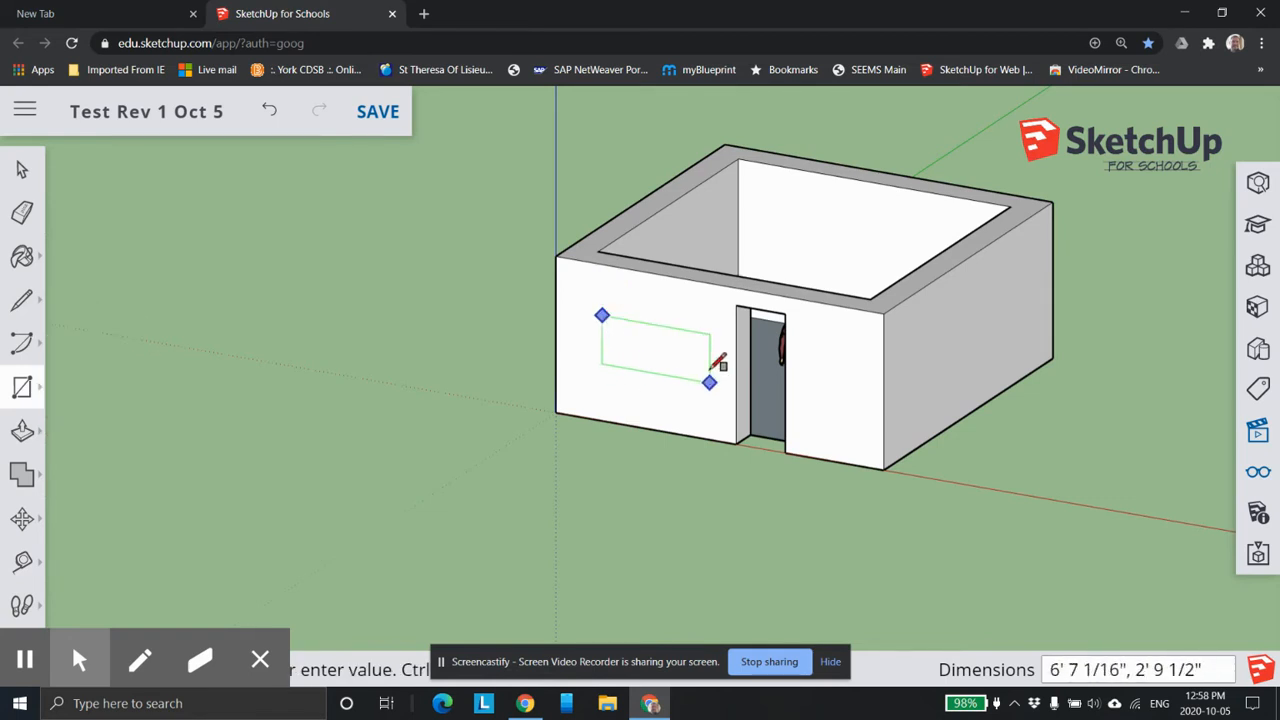
key(Escape)
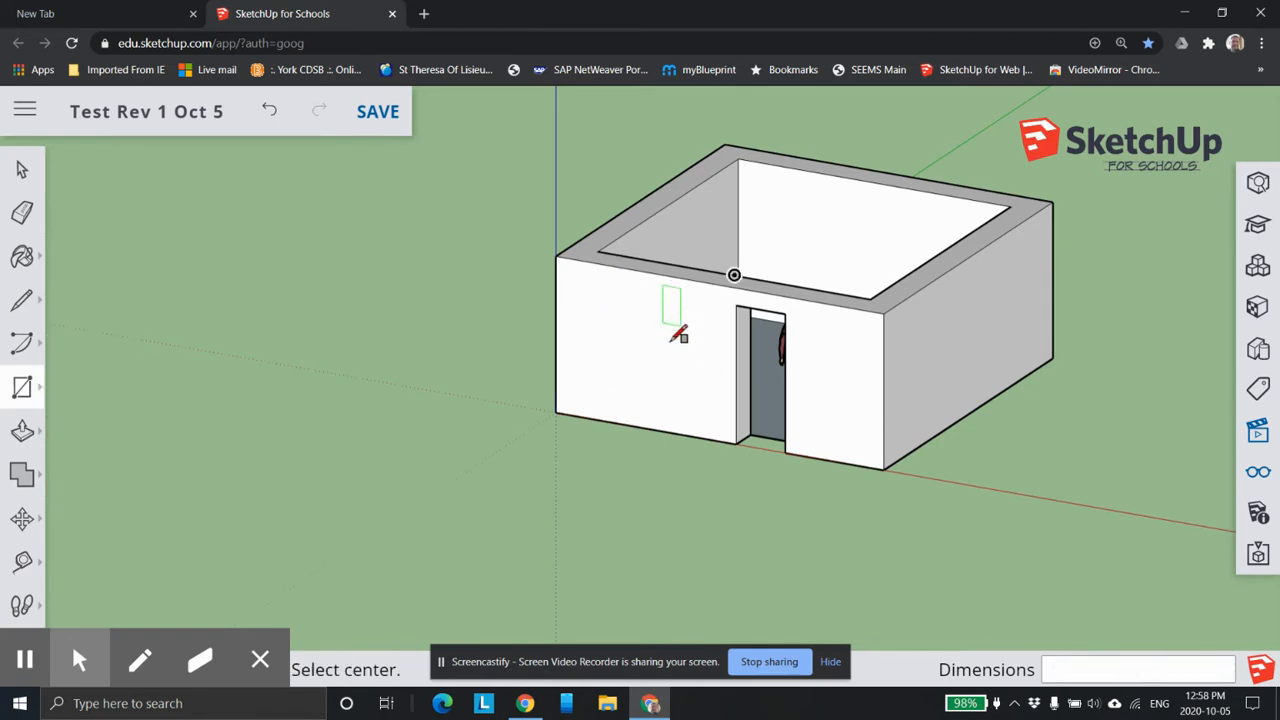
Draw a window rectangle about 6' 10" wide and 5' high on the front wall, between the doorway and the origin corner.
click(22, 387)
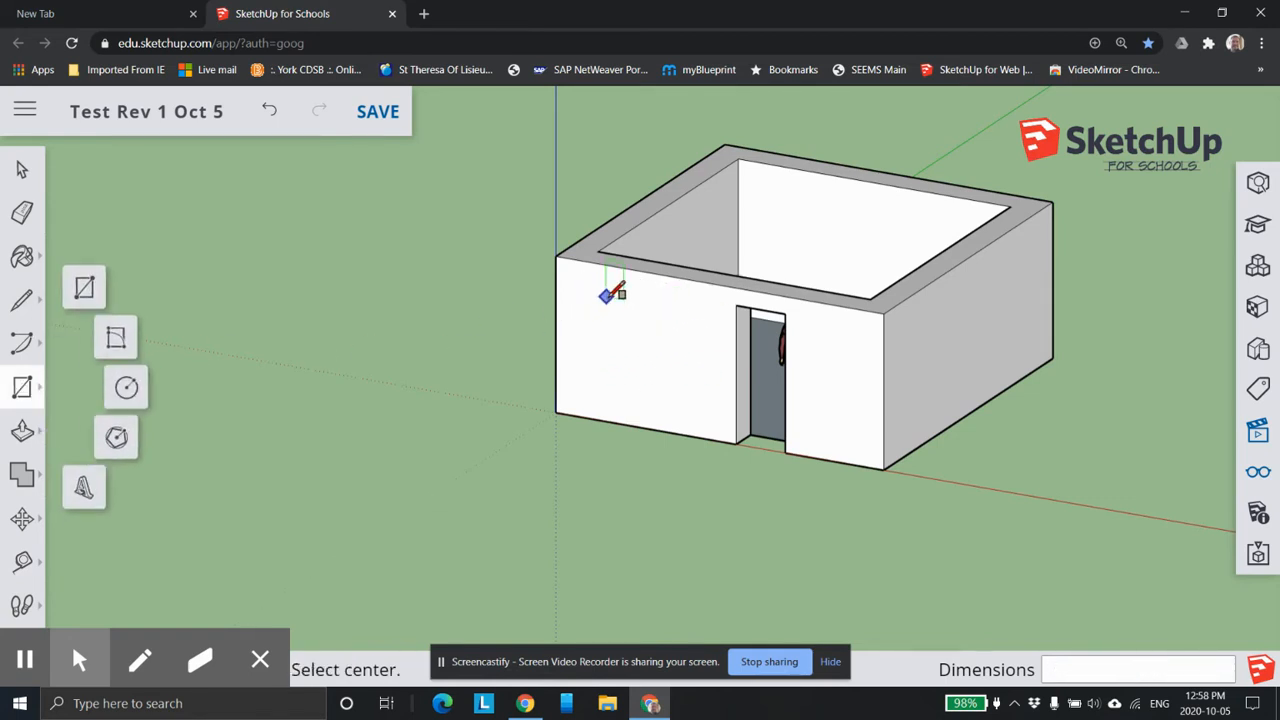
click(707, 400)
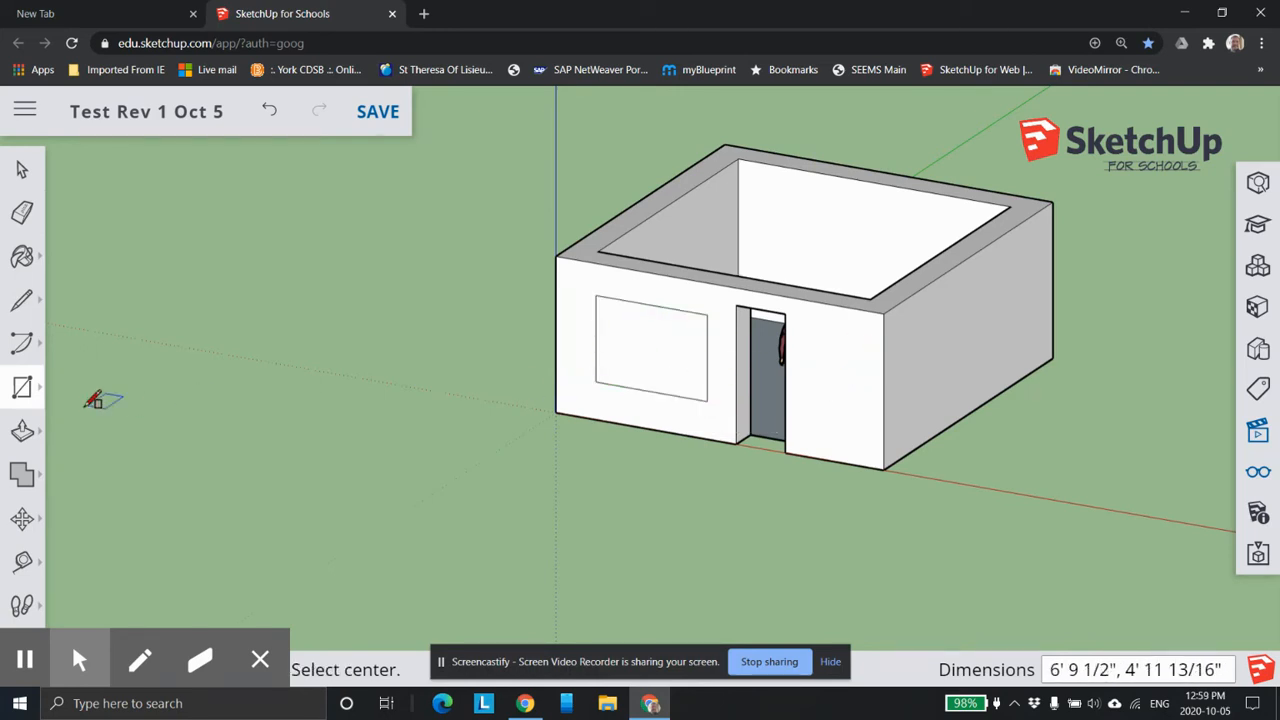
key(s)
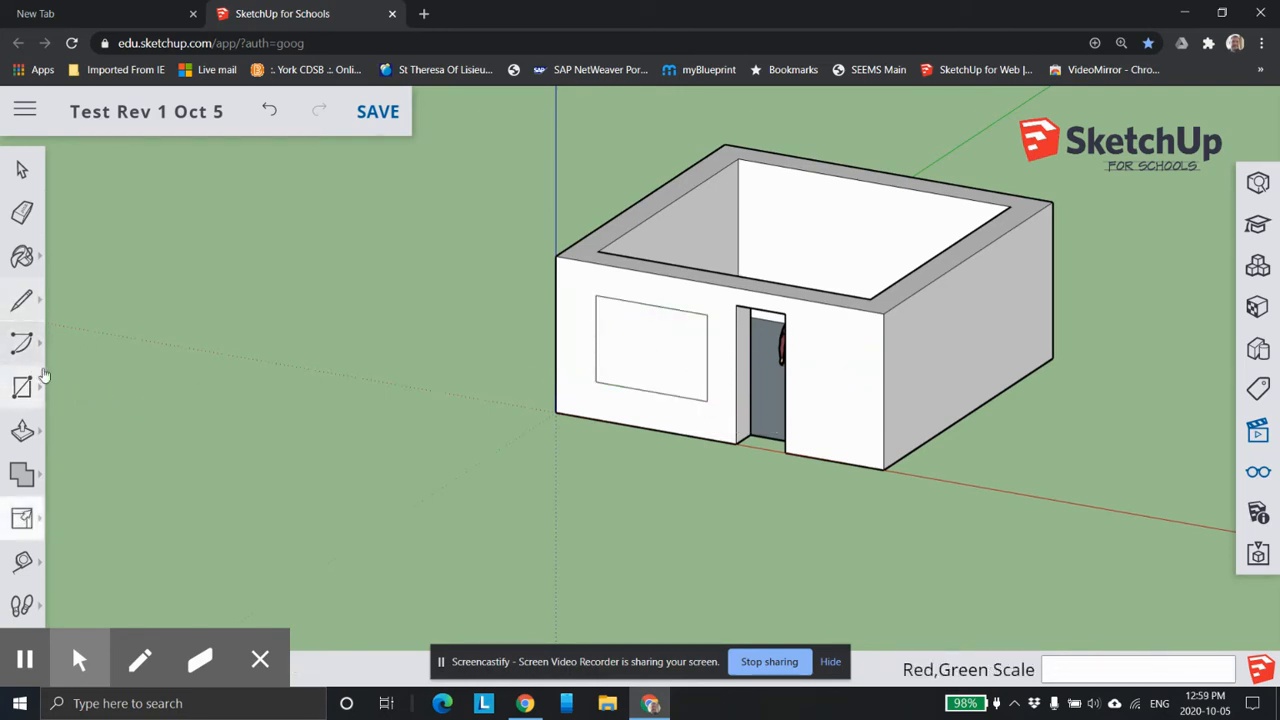
Push the window rectangle about 1' 8" through the front wall to cut the window opening.
click(22, 430)
click(657, 354)
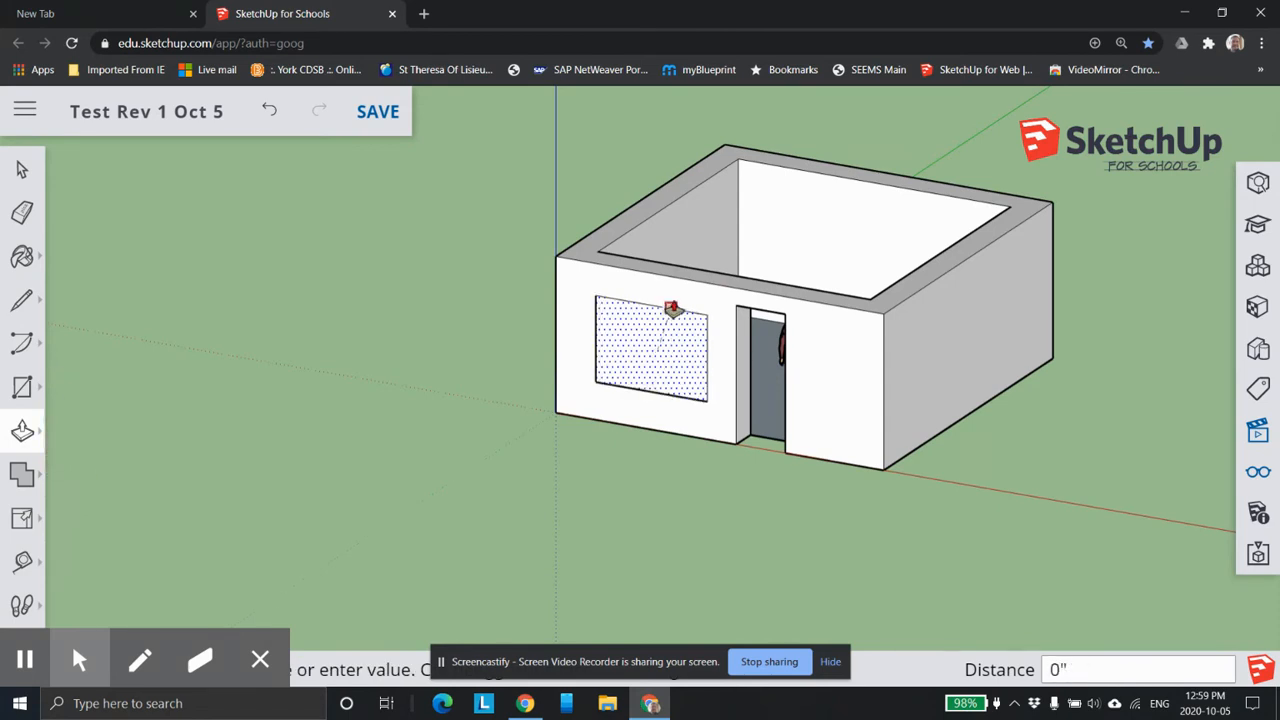
scroll(708, 270, down, 3)
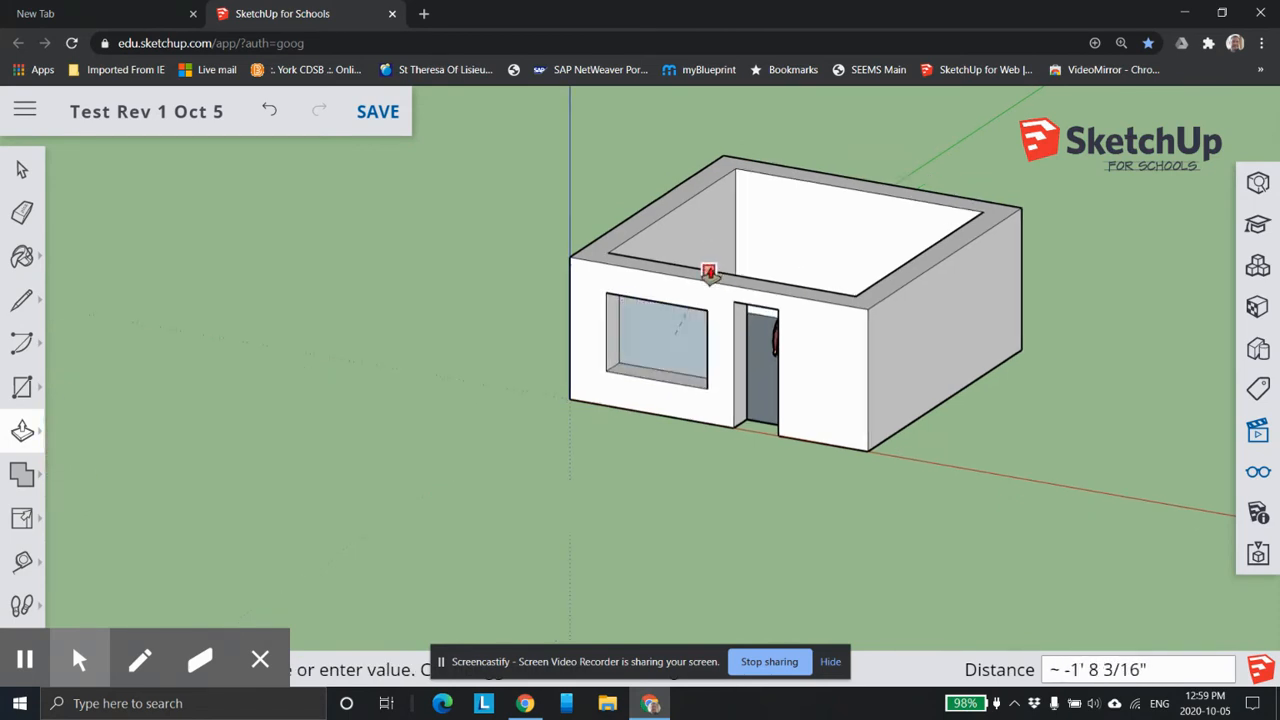
middle_drag(686, 262, 688, 395)
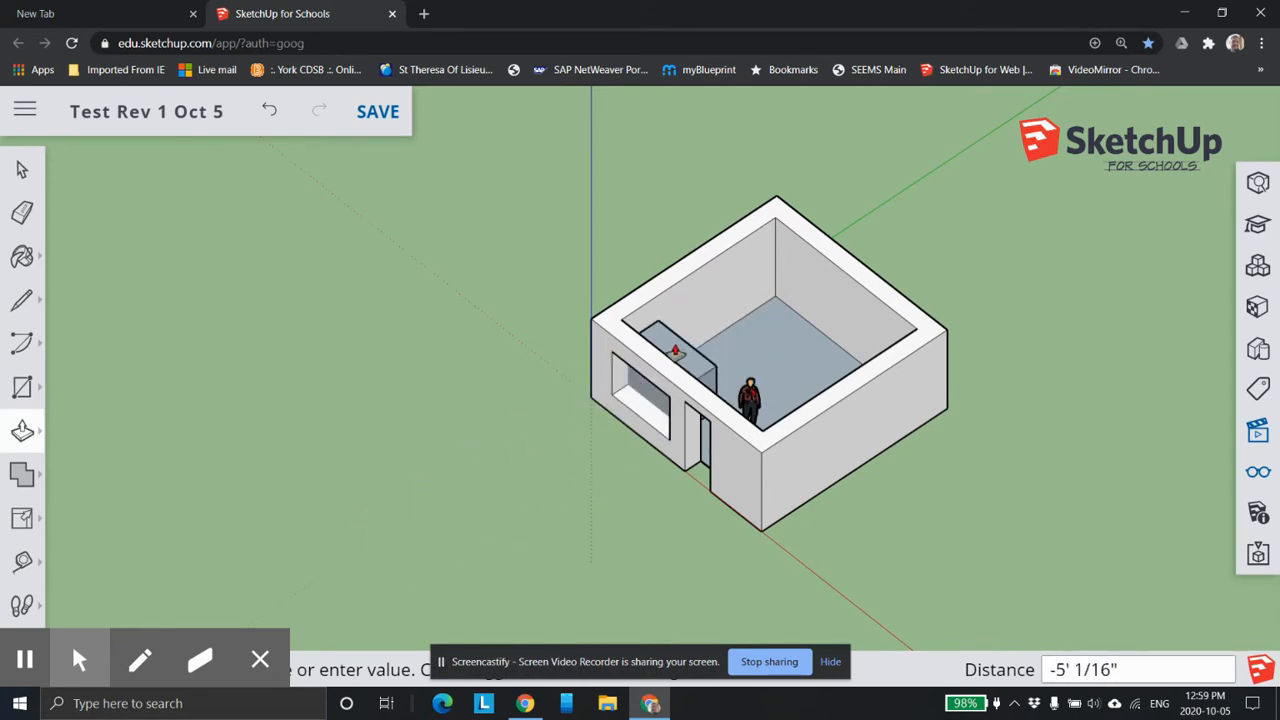
scroll(632, 350, up, 6)
scroll(628, 337, up, 3)
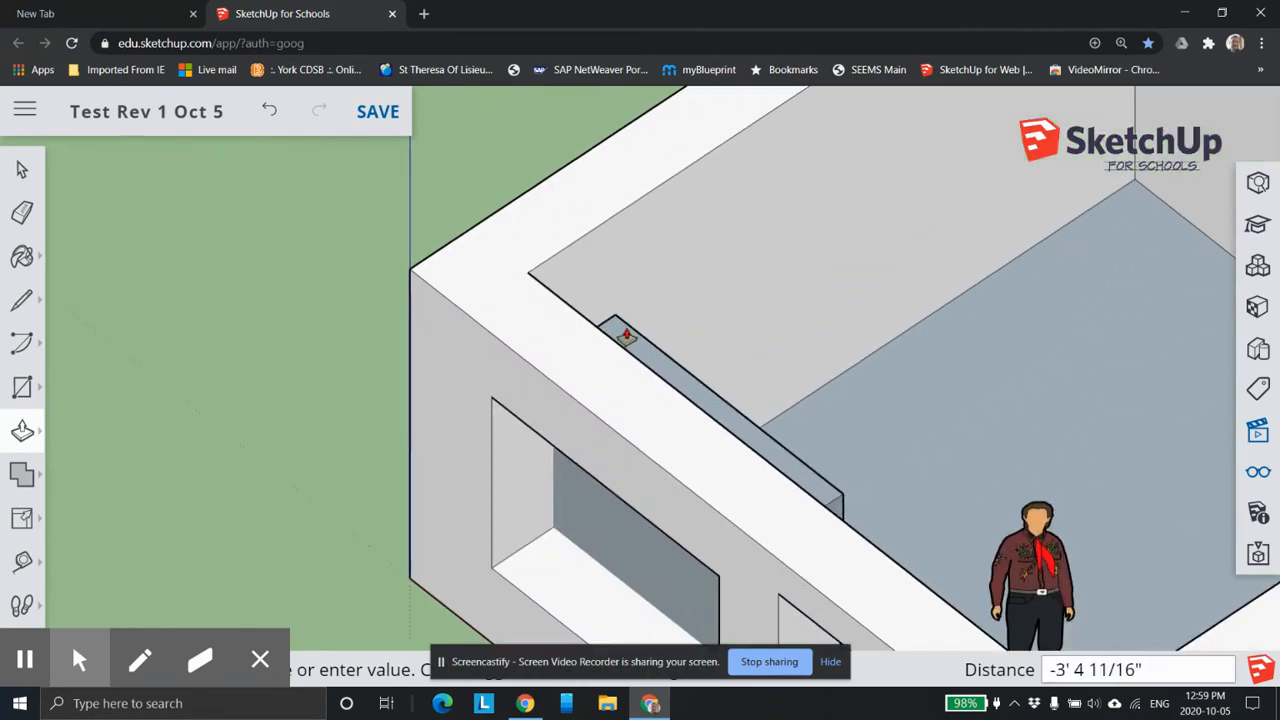
click(583, 316)
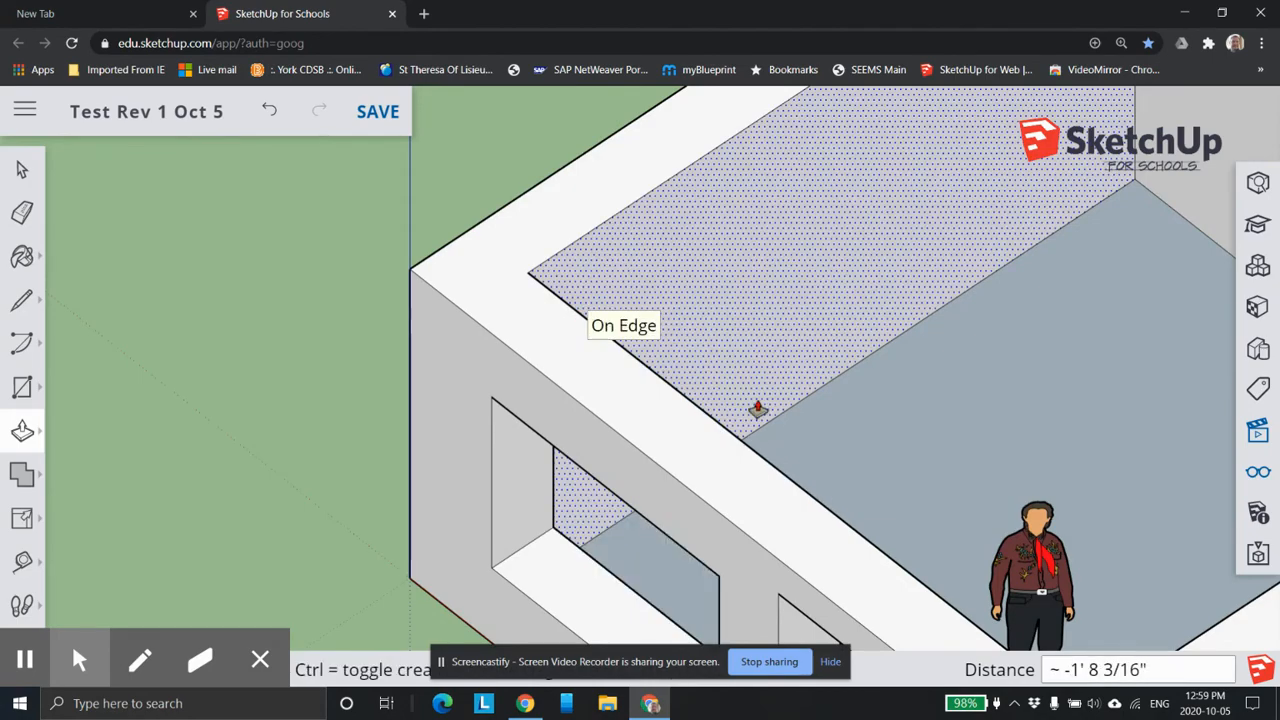
Consult the Instructor help on the Line tool's operation and modifier keys, and on the Push/Pull tool, and close it.
scroll(752, 405, up, 1)
middle_drag(785, 430, 1043, 253)
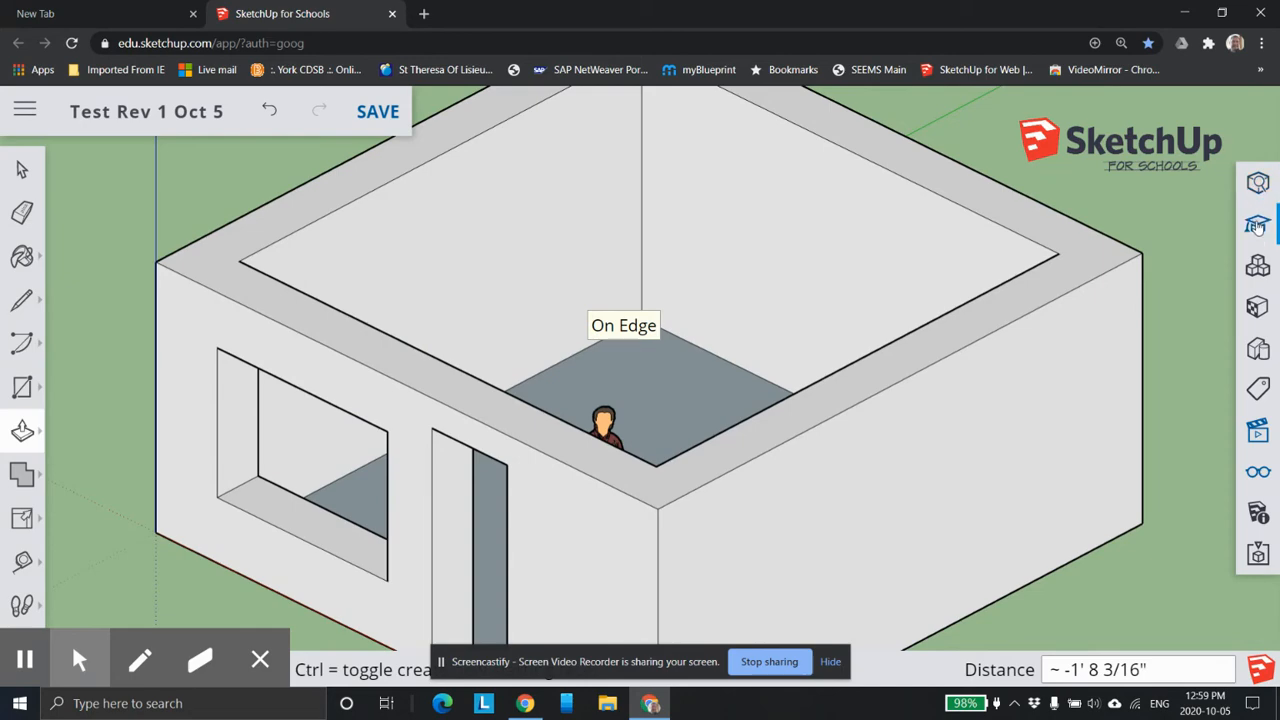
scroll(985, 270, down, 3)
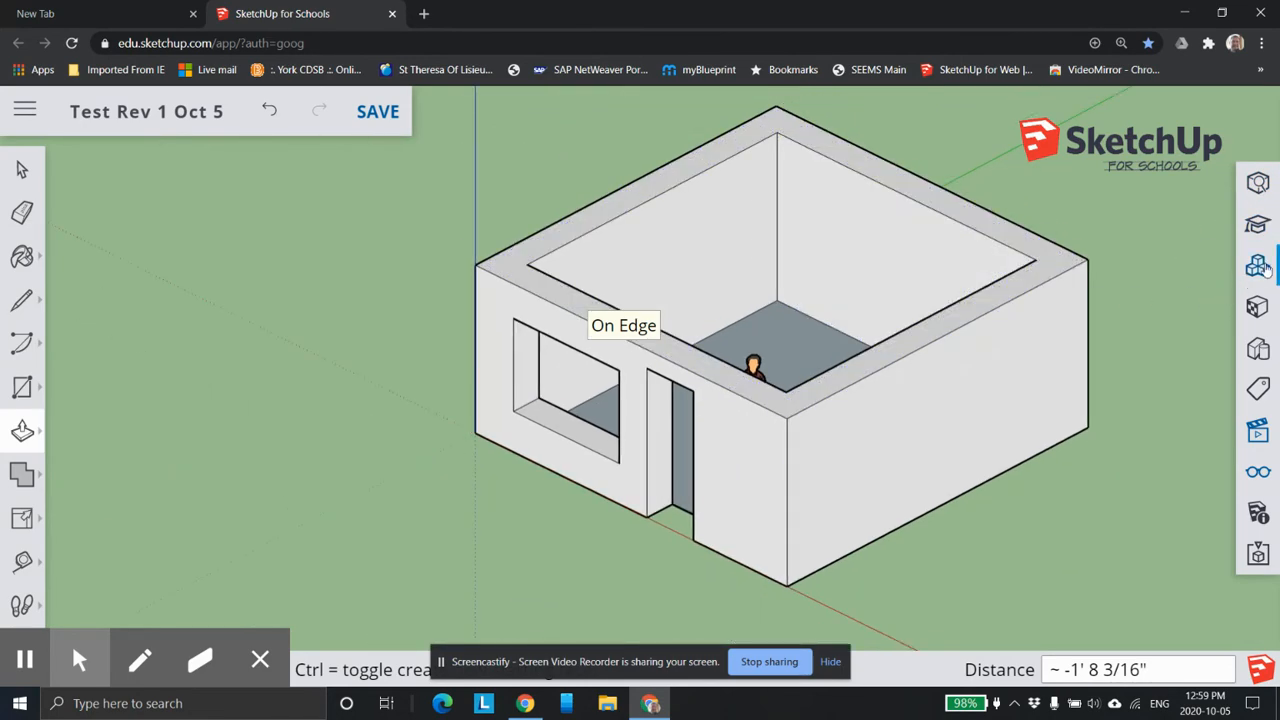
click(1256, 228)
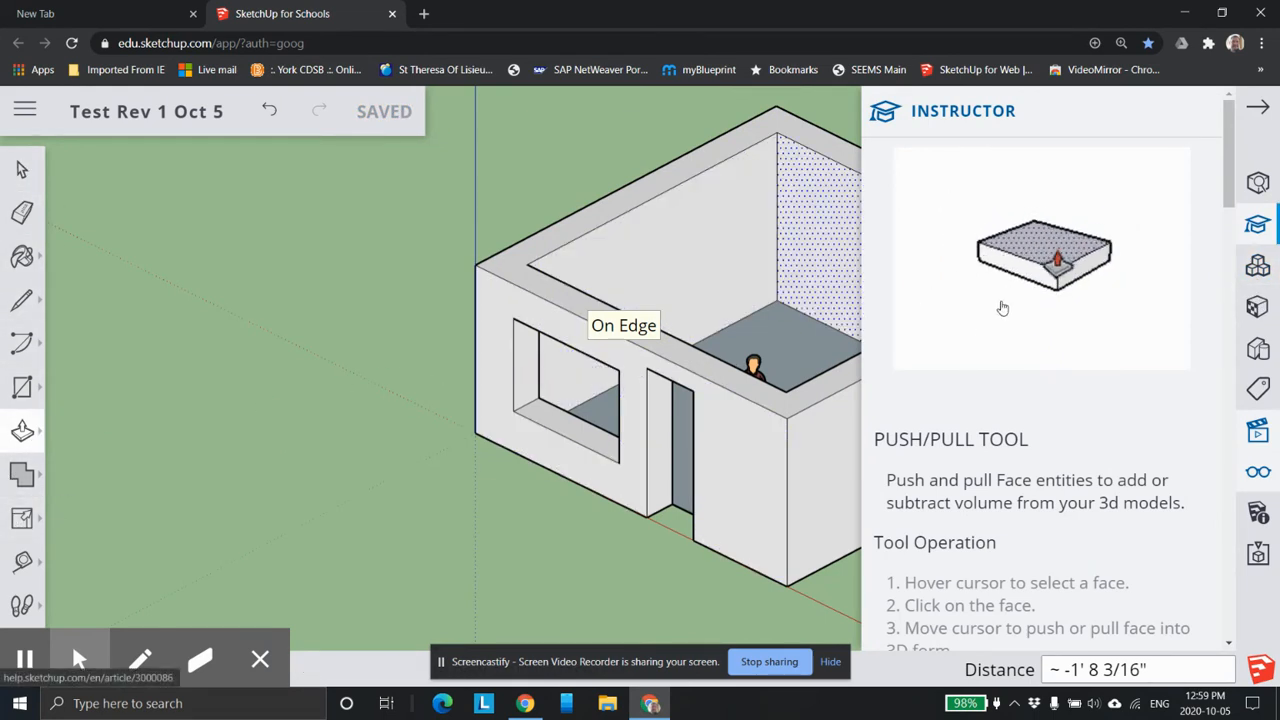
click(22, 299)
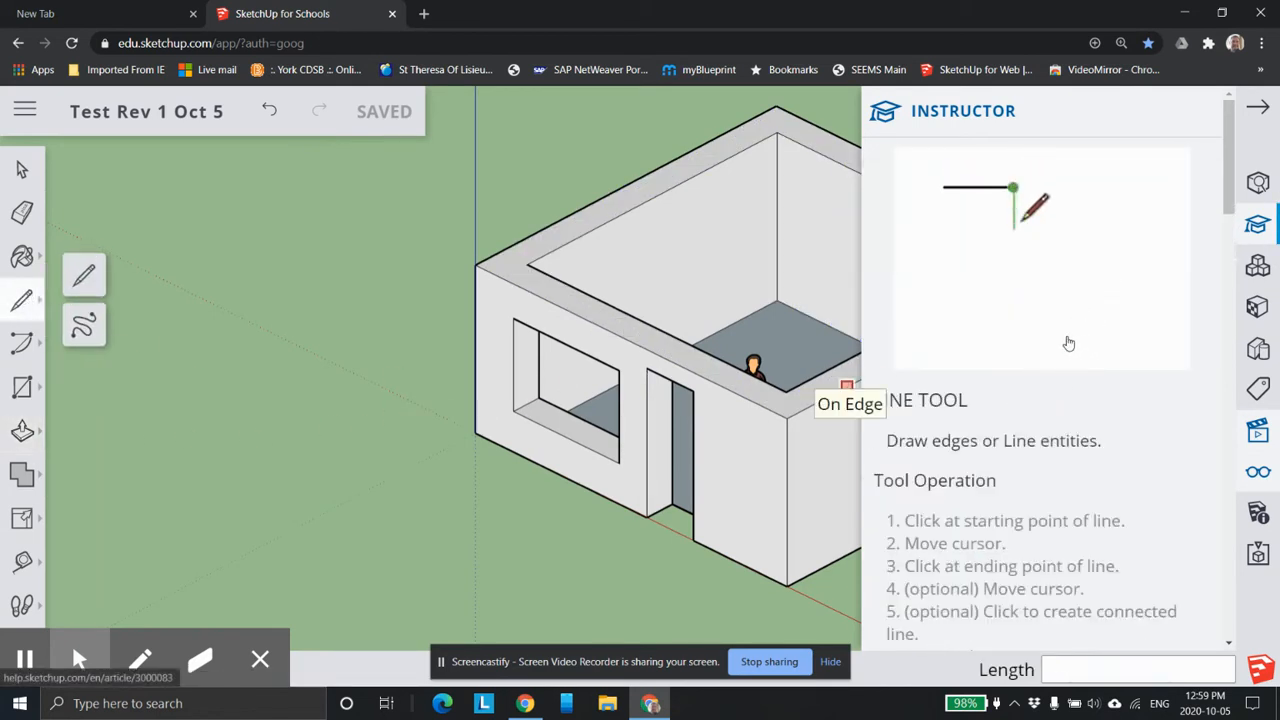
scroll(1066, 343, down, 2)
scroll(951, 358, down, 5)
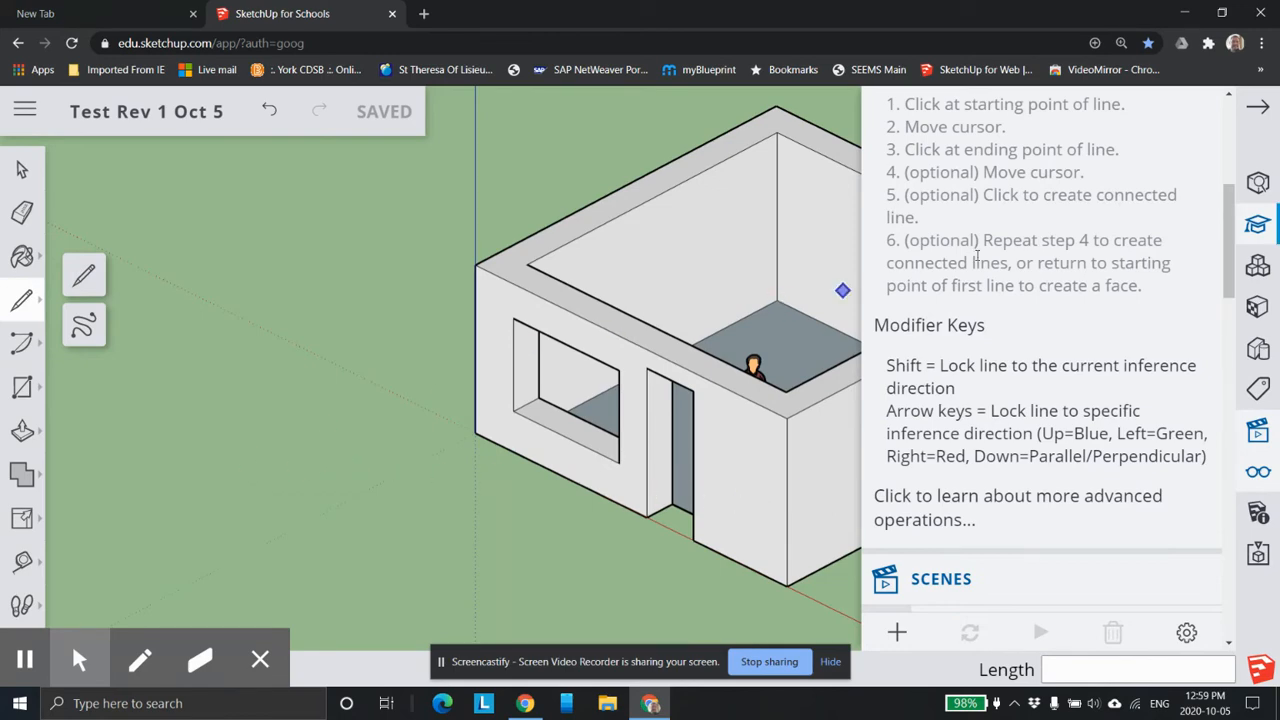
scroll(918, 265, up, 5)
scroll(1200, 381, down, 6)
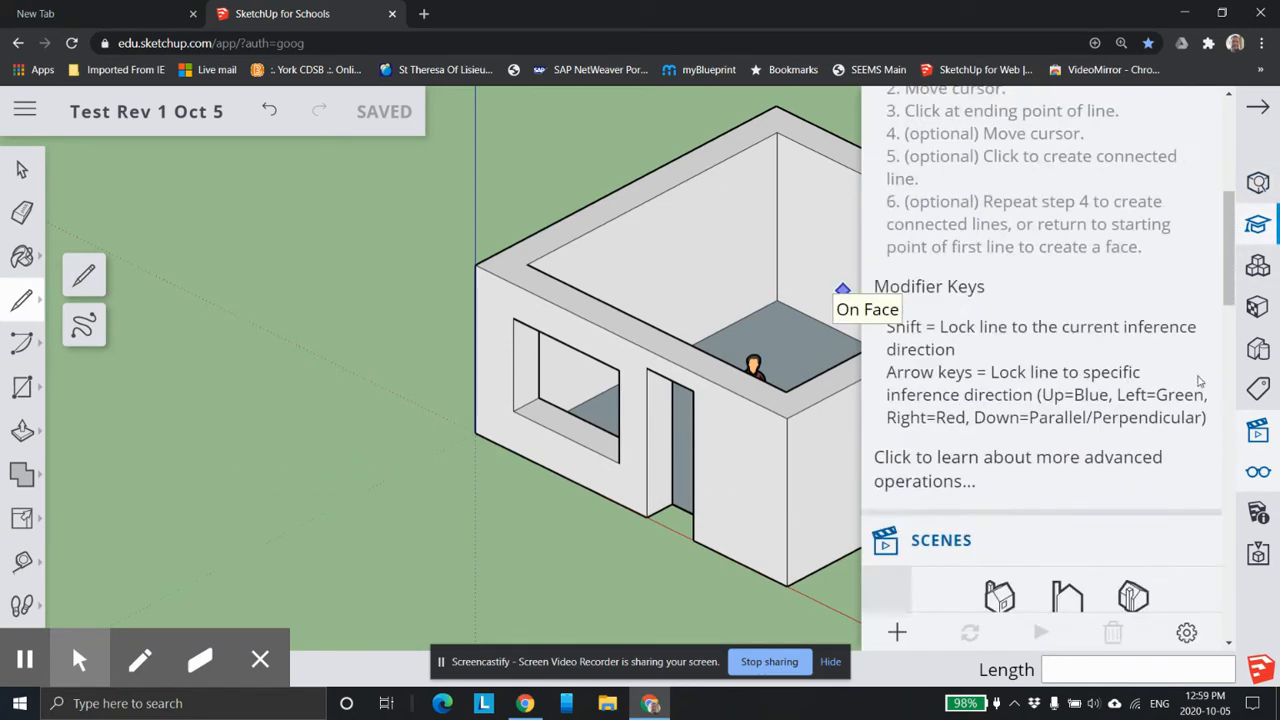
scroll(1200, 381, down, 7)
scroll(988, 460, down, 6)
scroll(970, 445, up, 10)
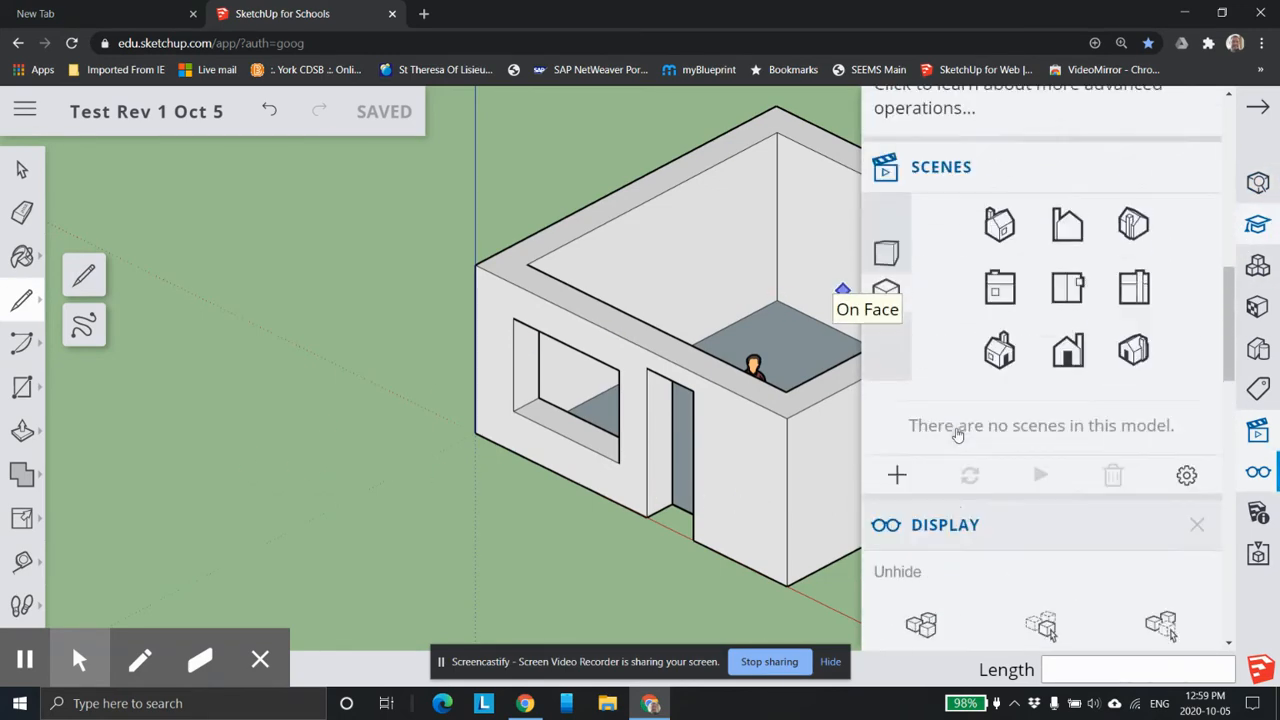
scroll(1000, 401, up, 5)
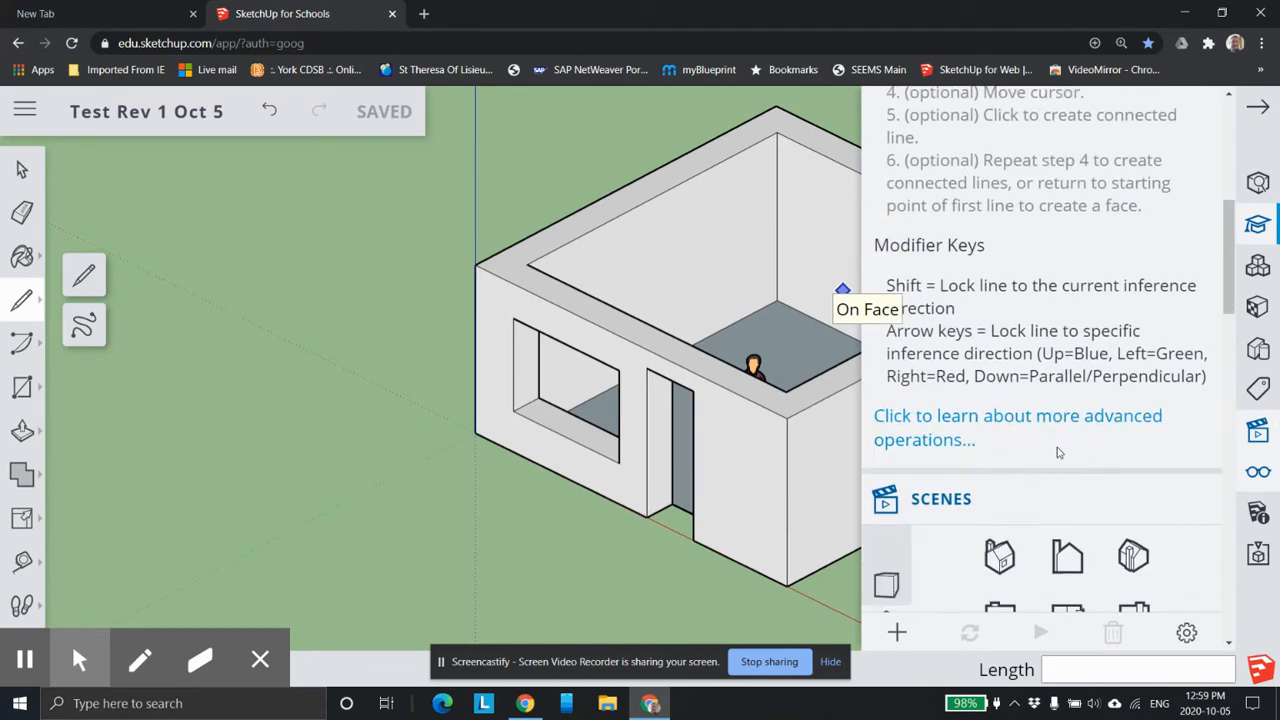
scroll(1056, 327, up, 7)
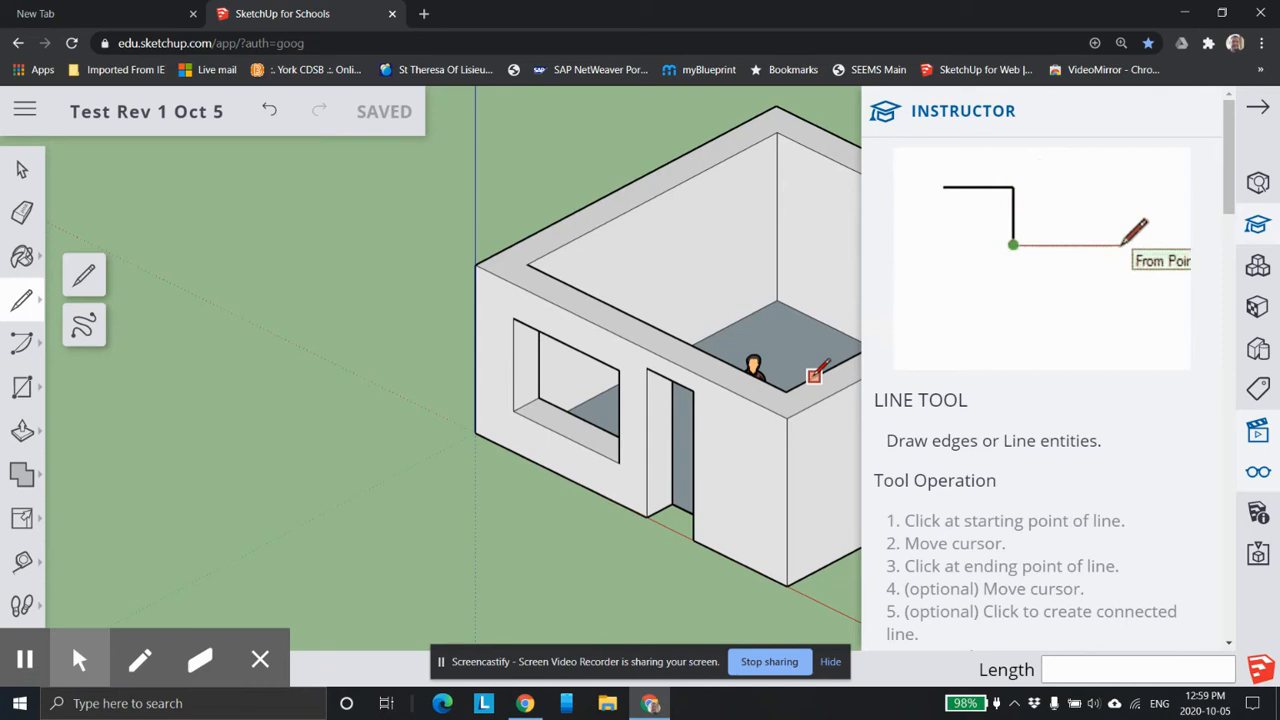
click(22, 430)
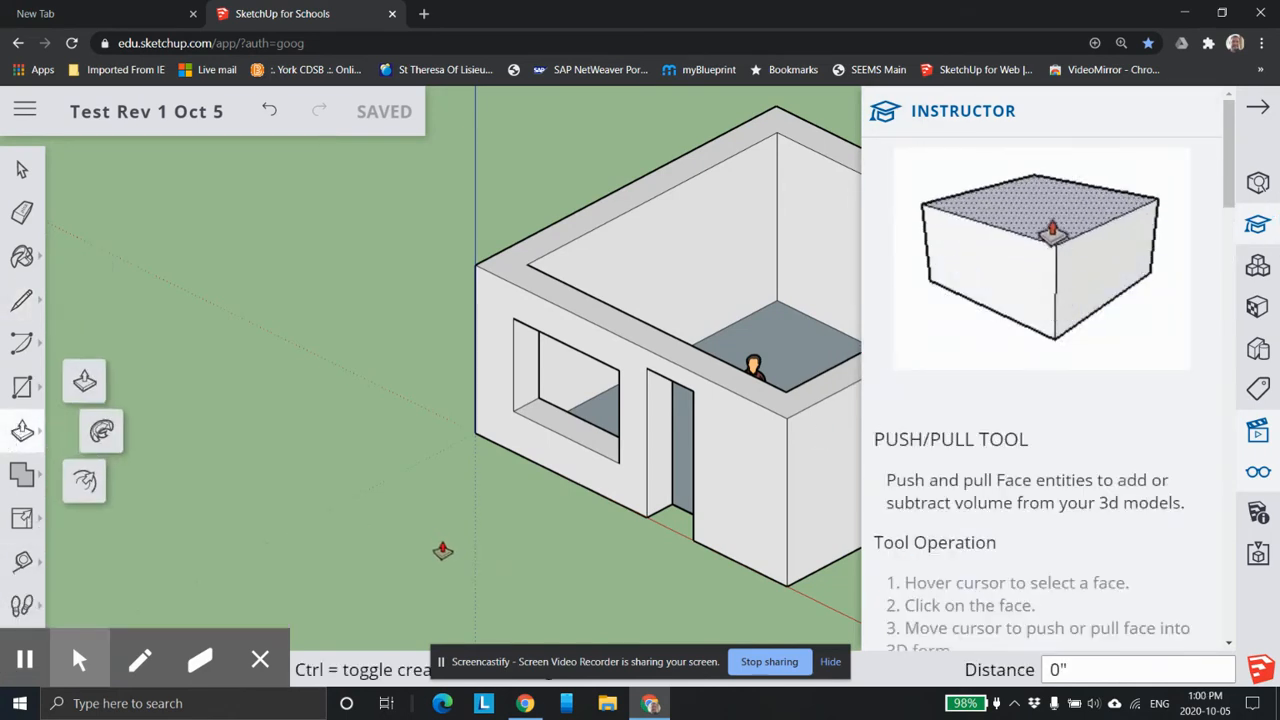
click(1256, 108)
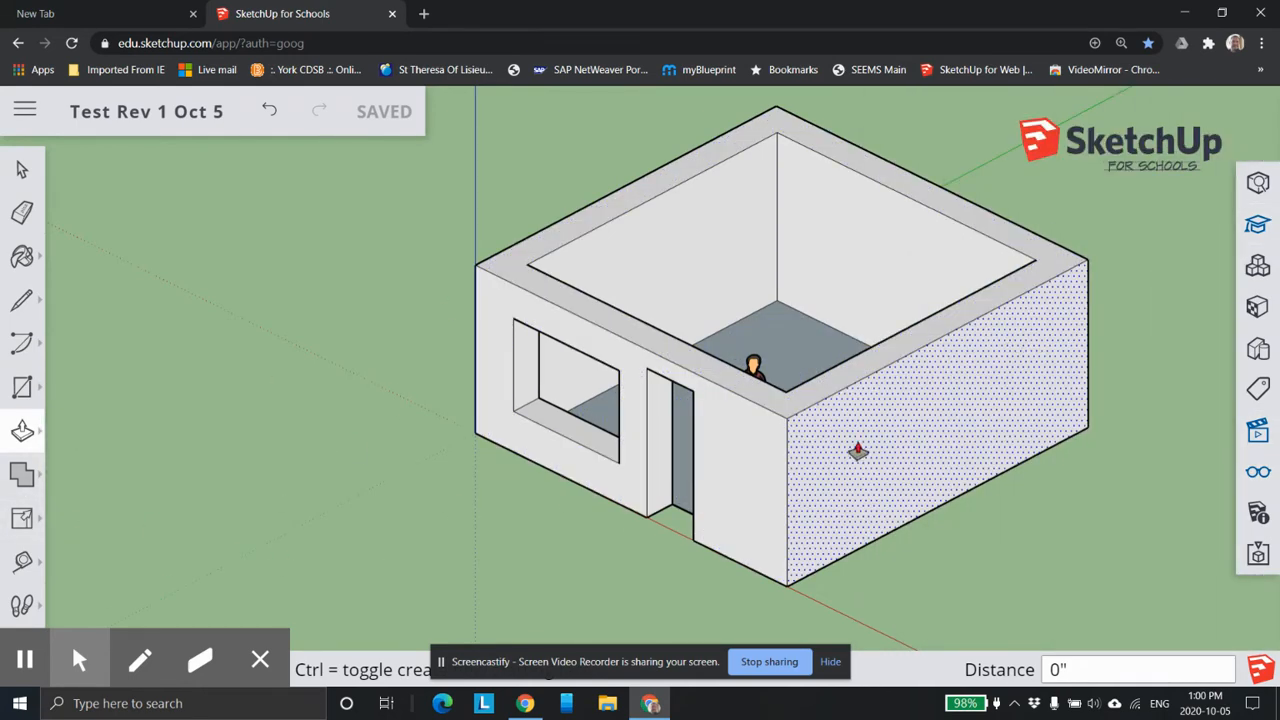
Draw a window rectangle about 13' 8" by 5' 2" on the side wall and push it about 1' 6" through the wall.
click(21, 394)
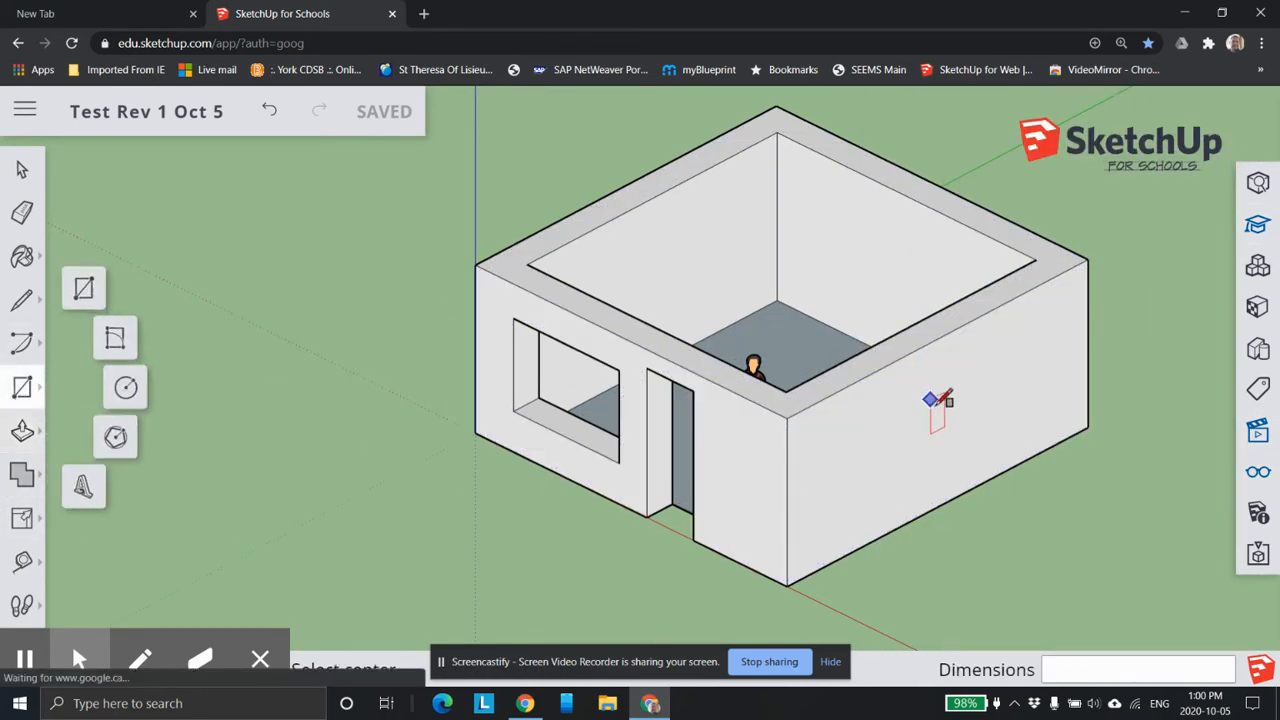
click(848, 415)
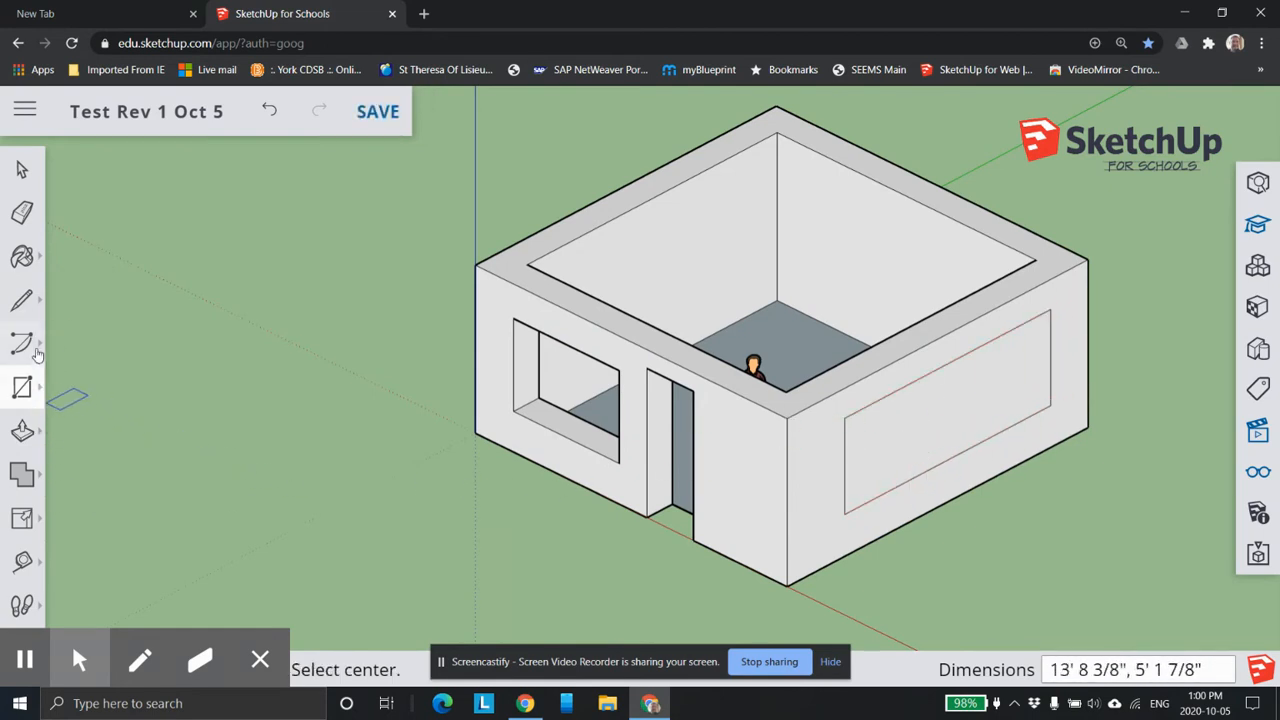
click(23, 426)
click(993, 426)
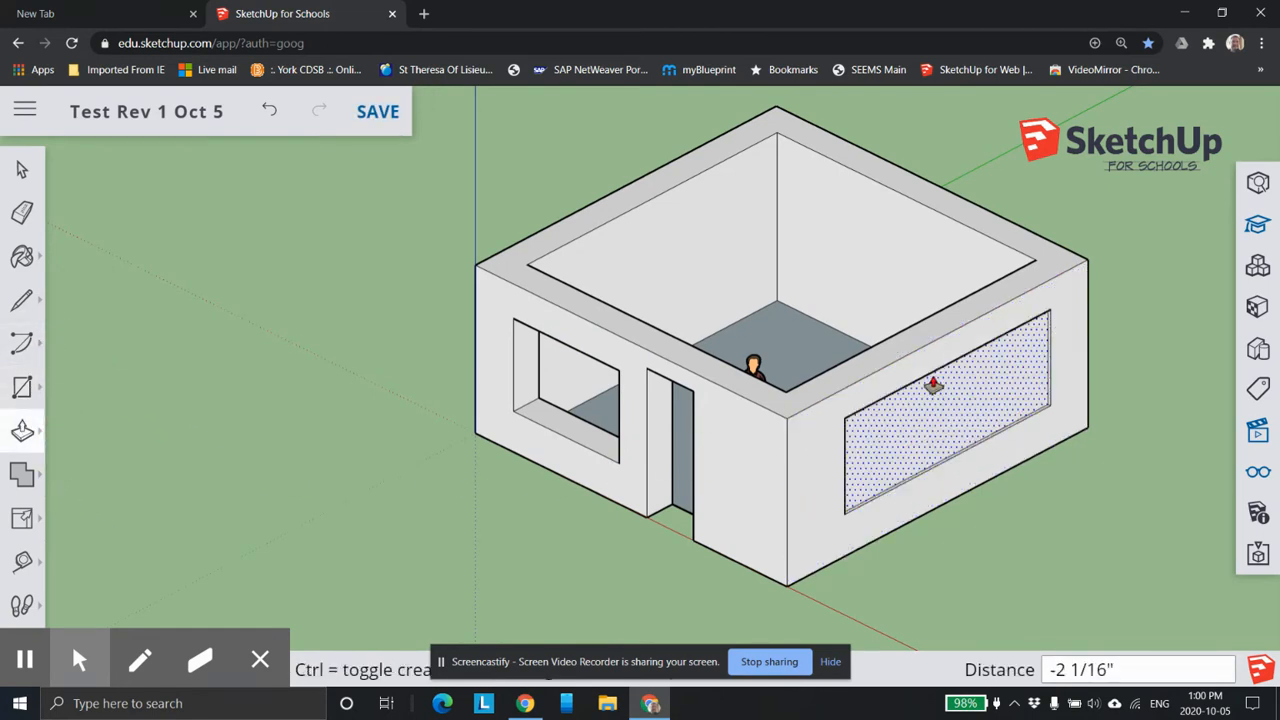
scroll(873, 337, up, 2)
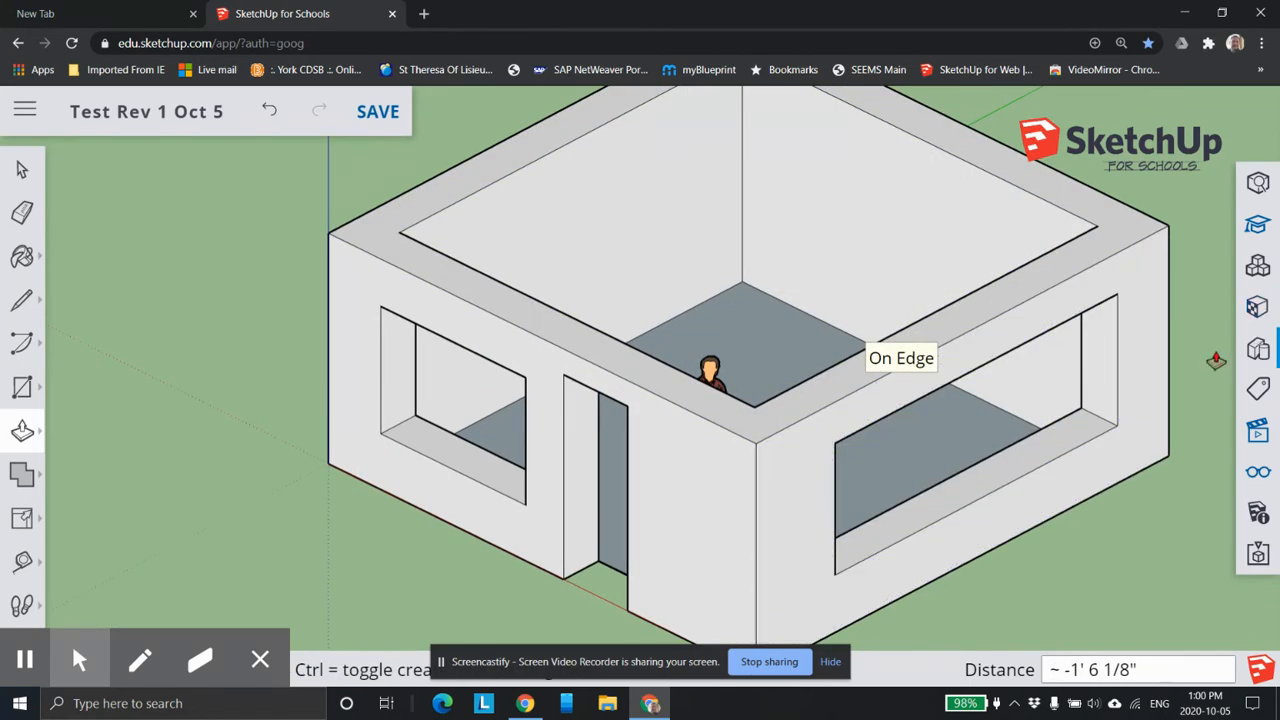
scroll(1180, 365, down, 3)
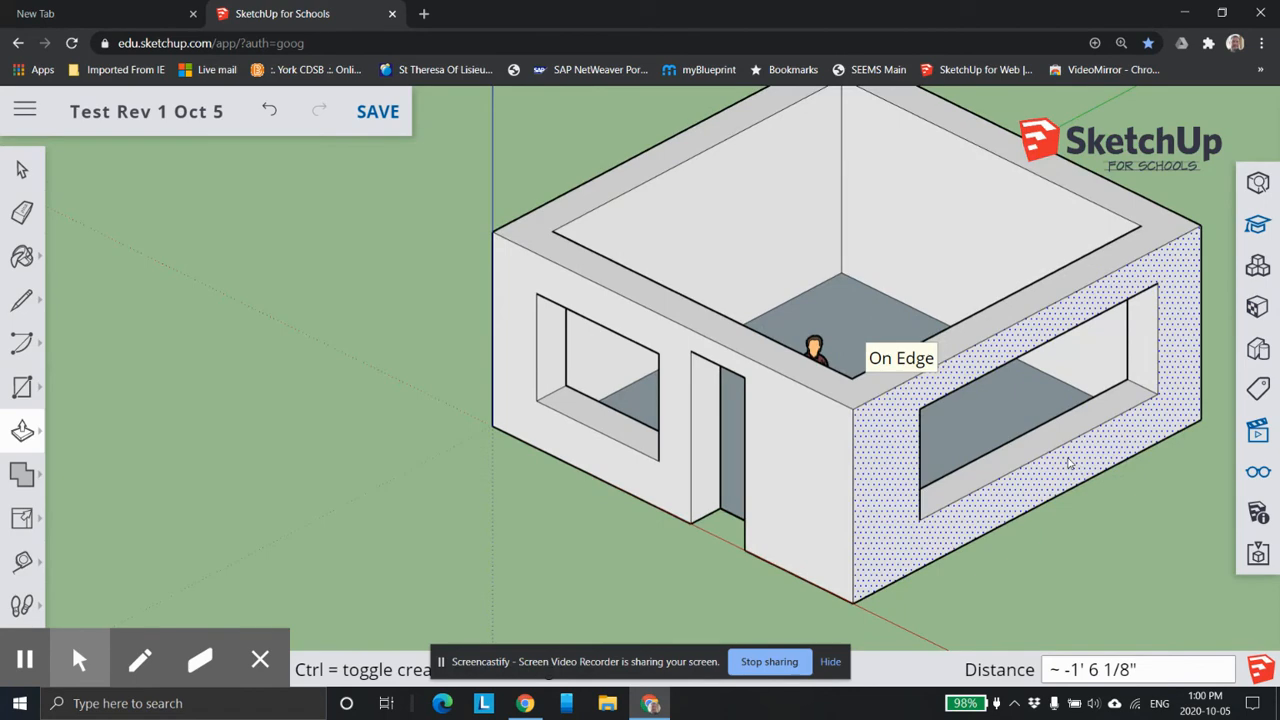
right_click(953, 378)
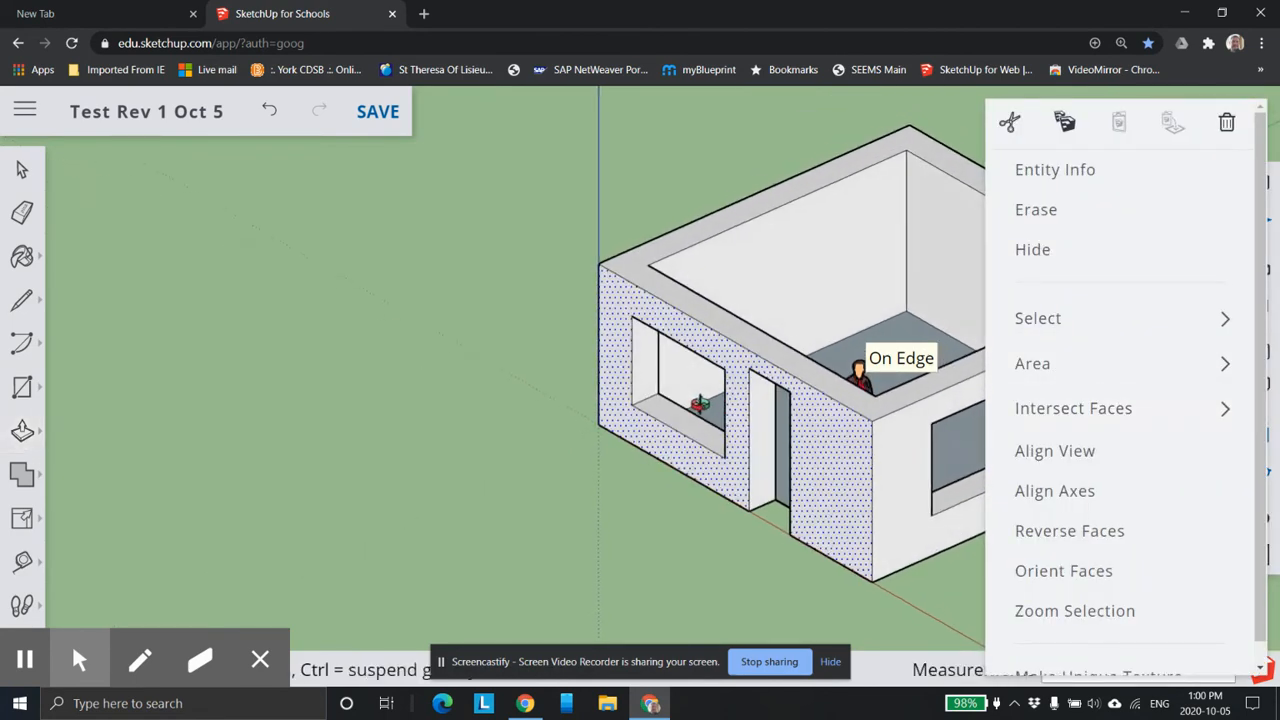
shift+middle_drag(734, 403, 487, 381)
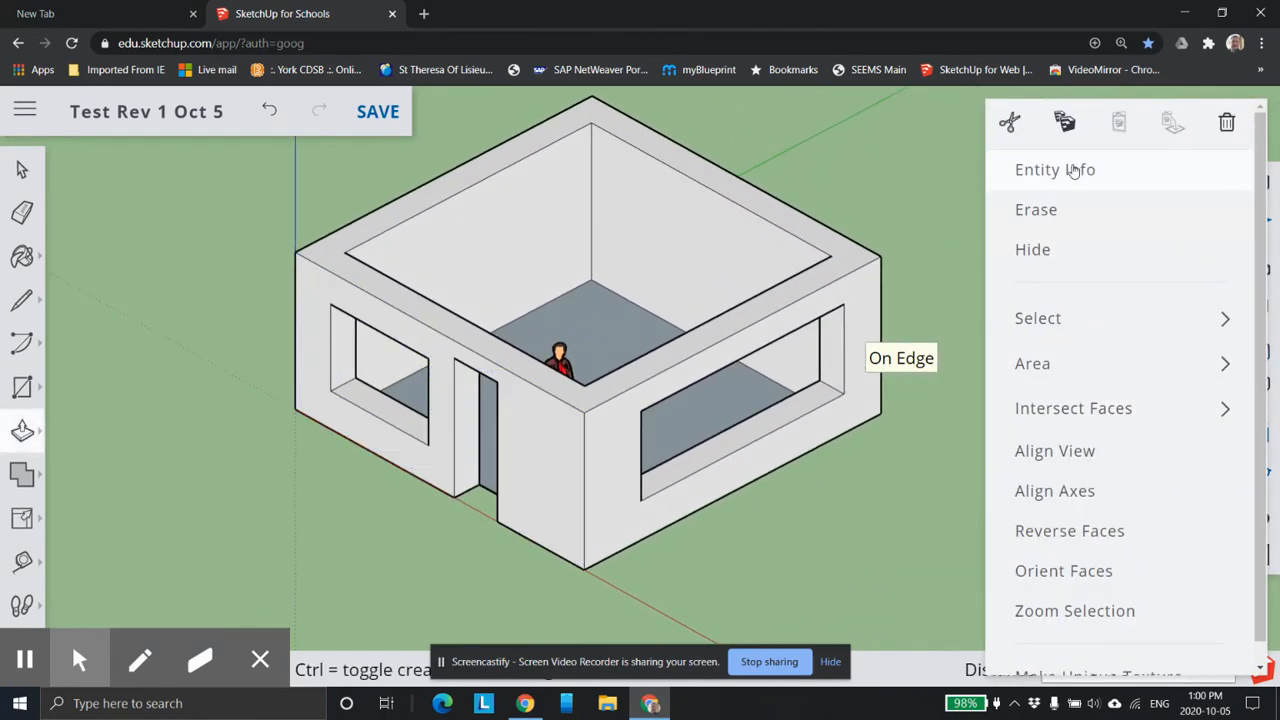
click(966, 250)
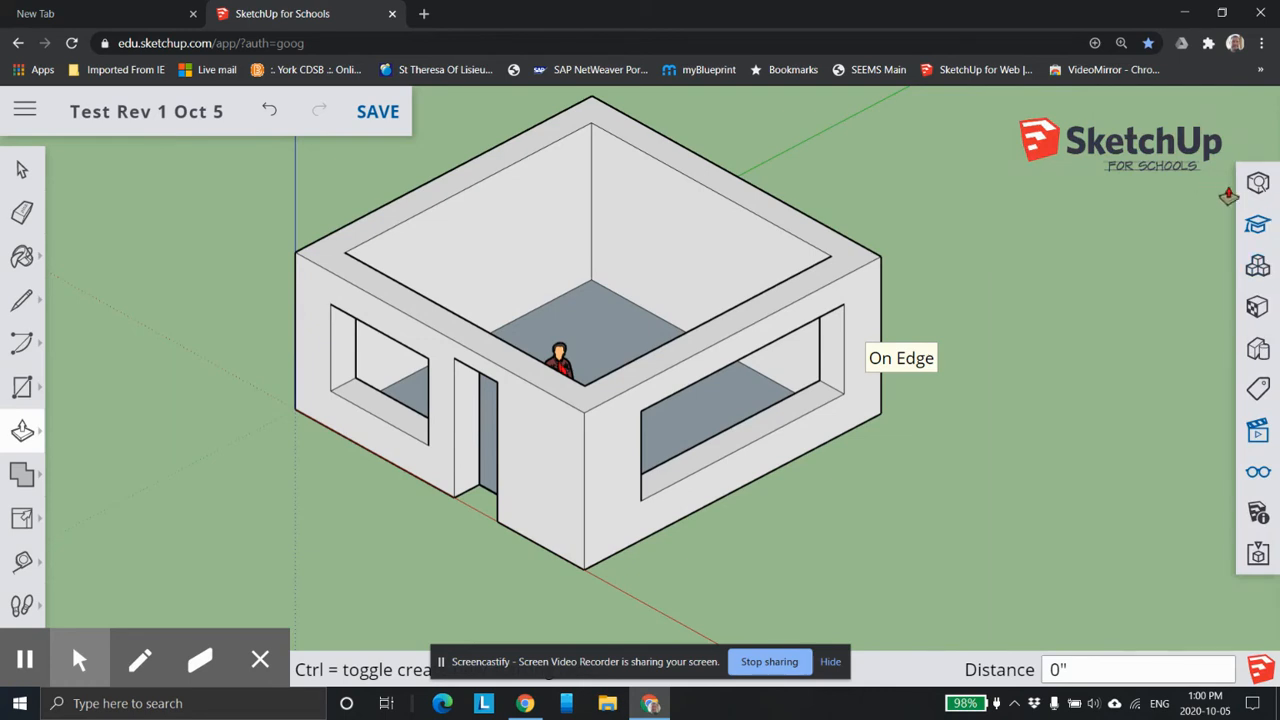
Show the 3D Warehouse component search and view the room from the top, left, back-left, front-left and front-right standard views.
click(1258, 266)
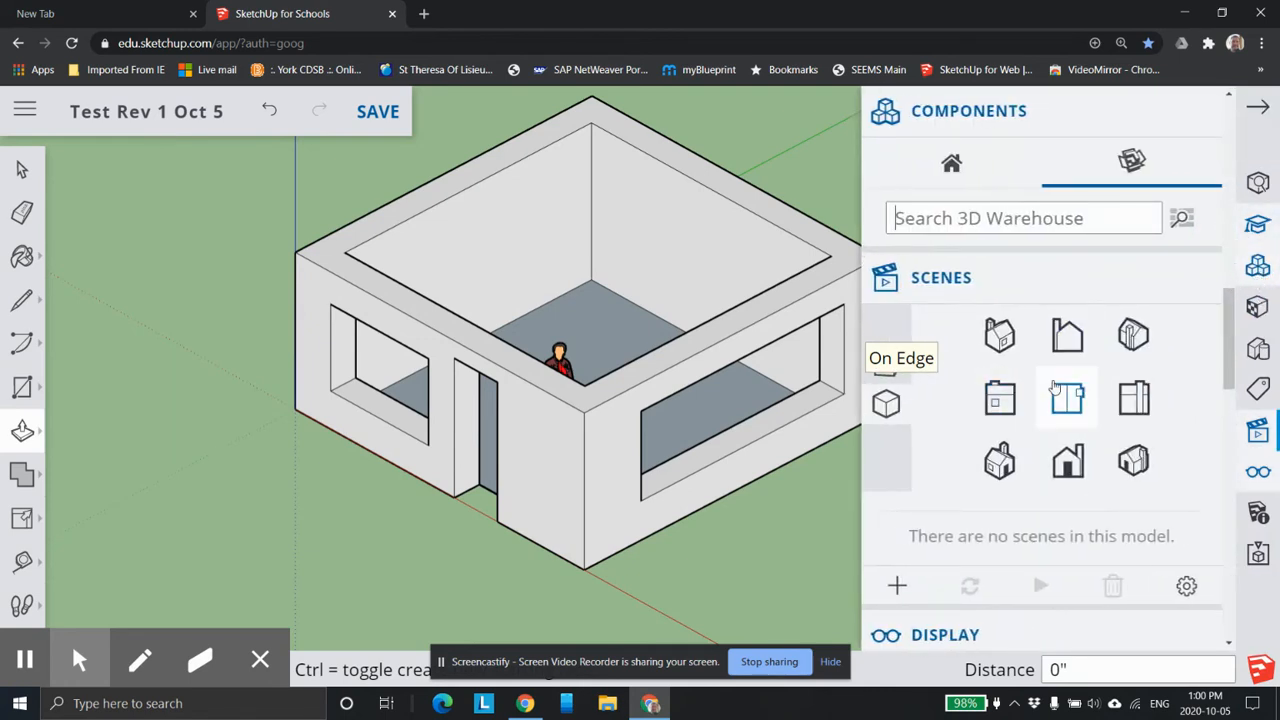
scroll(818, 390, down, 2)
scroll(814, 407, up, 2)
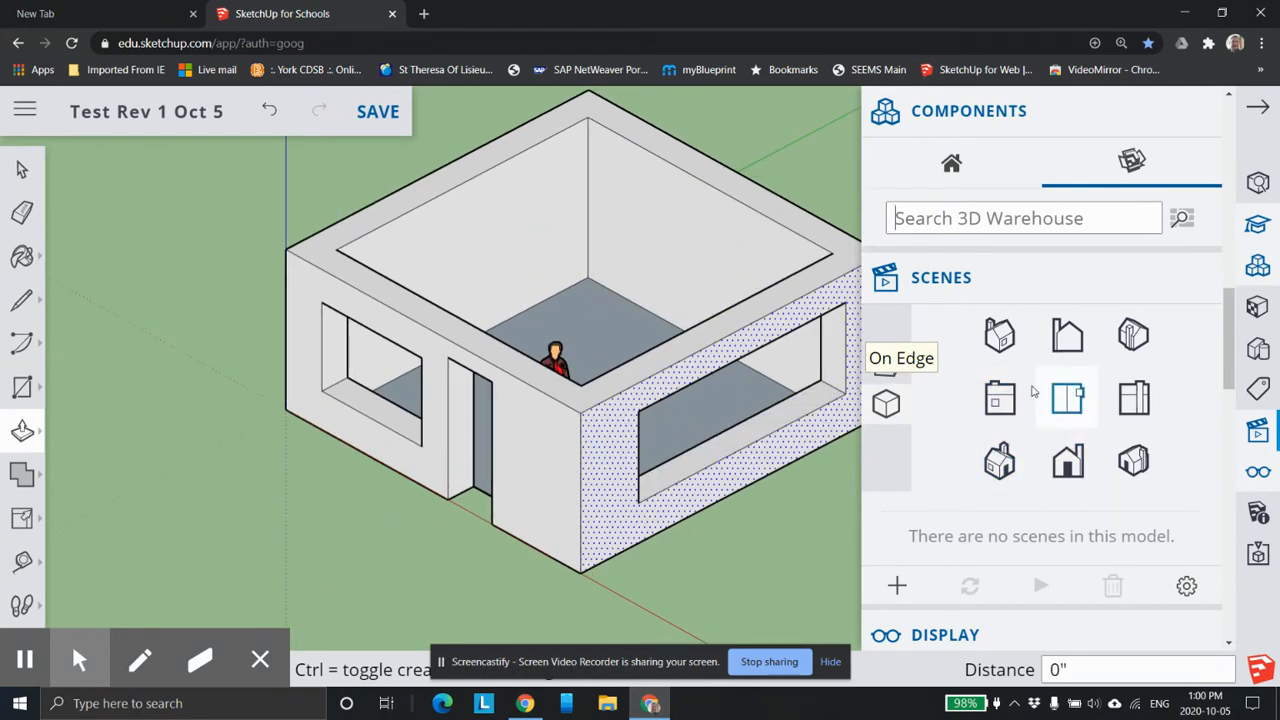
click(1067, 397)
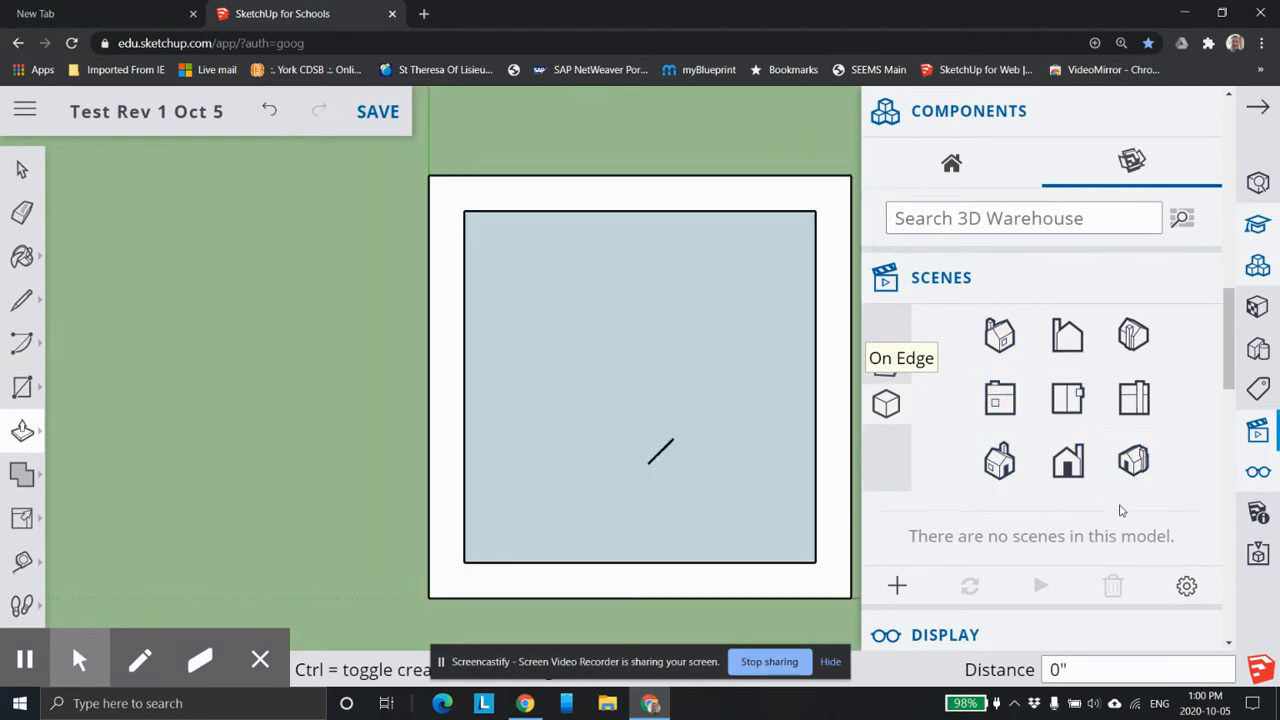
click(999, 397)
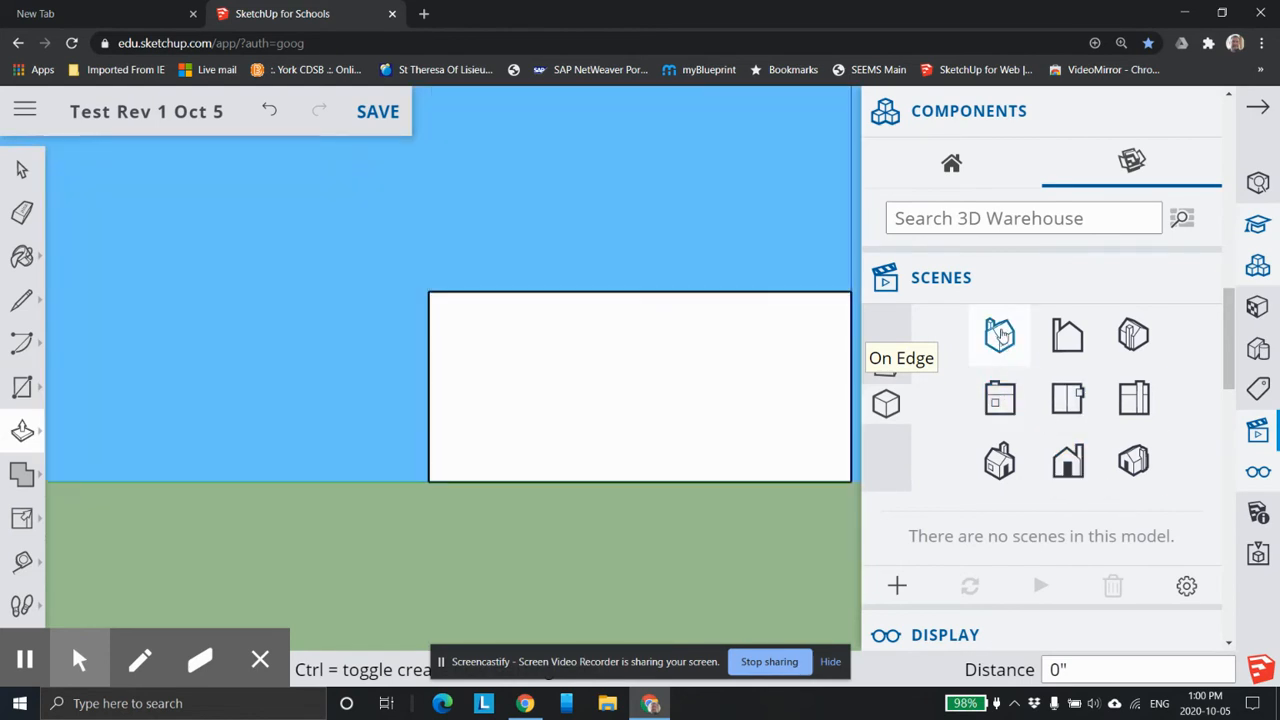
click(999, 334)
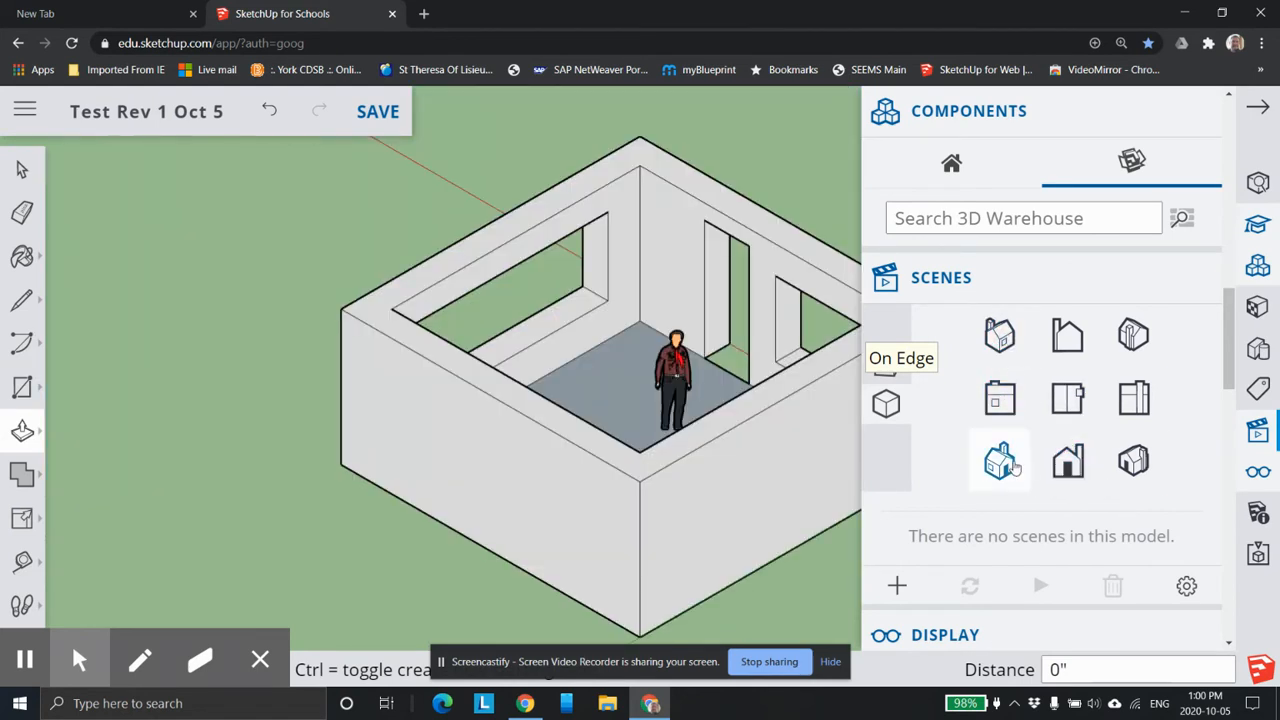
click(999, 460)
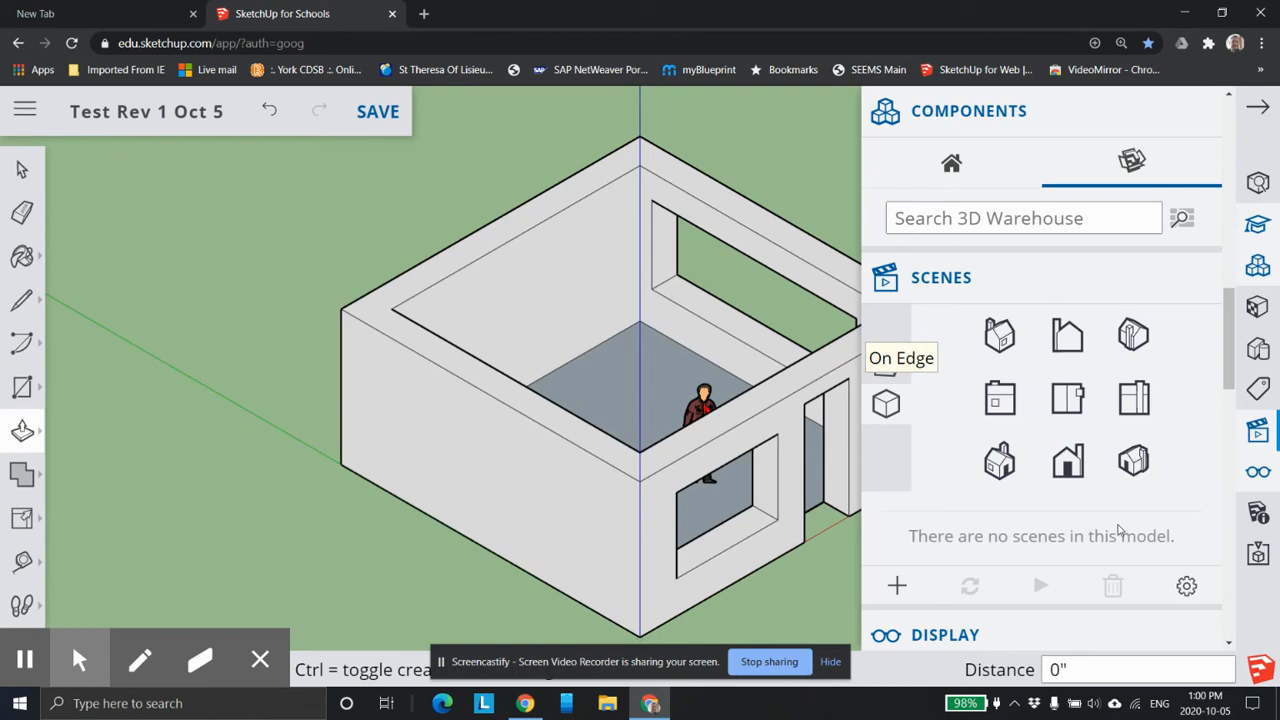
click(1133, 464)
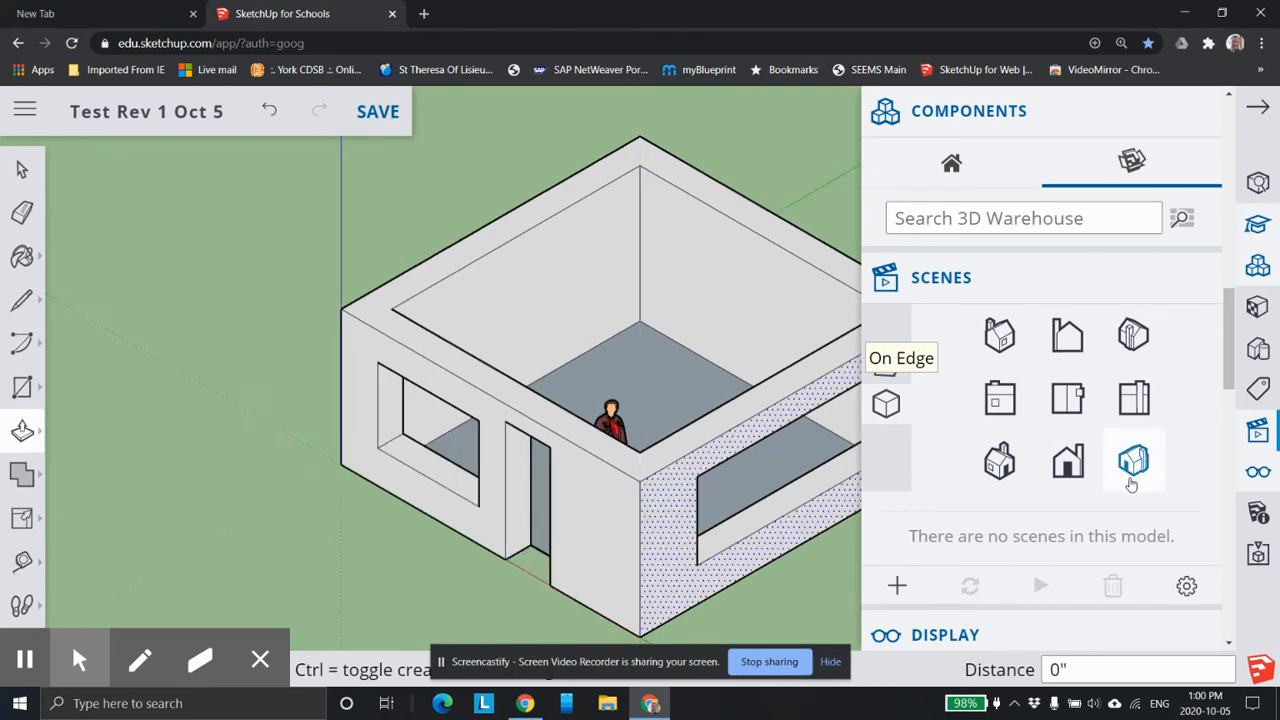
Compare the room's front, left, front-left, top and back-left standard views, ending on a closer front-right isometric view.
click(1072, 468)
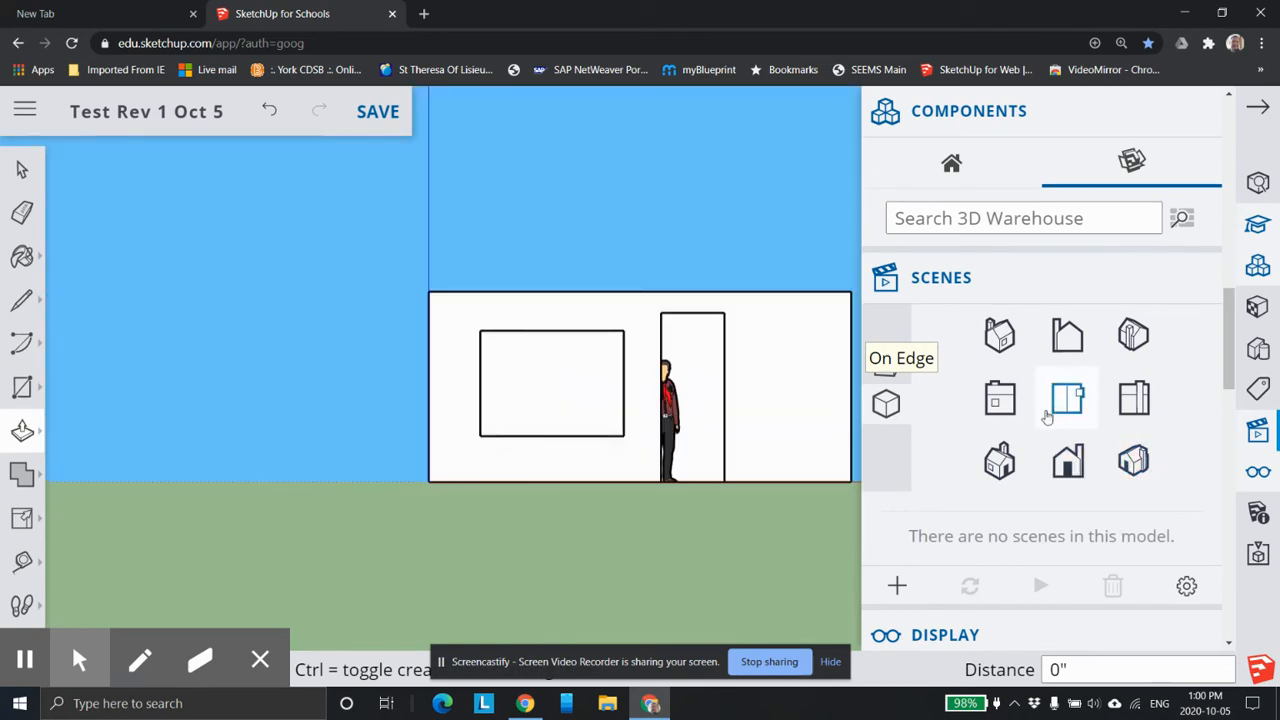
click(1003, 399)
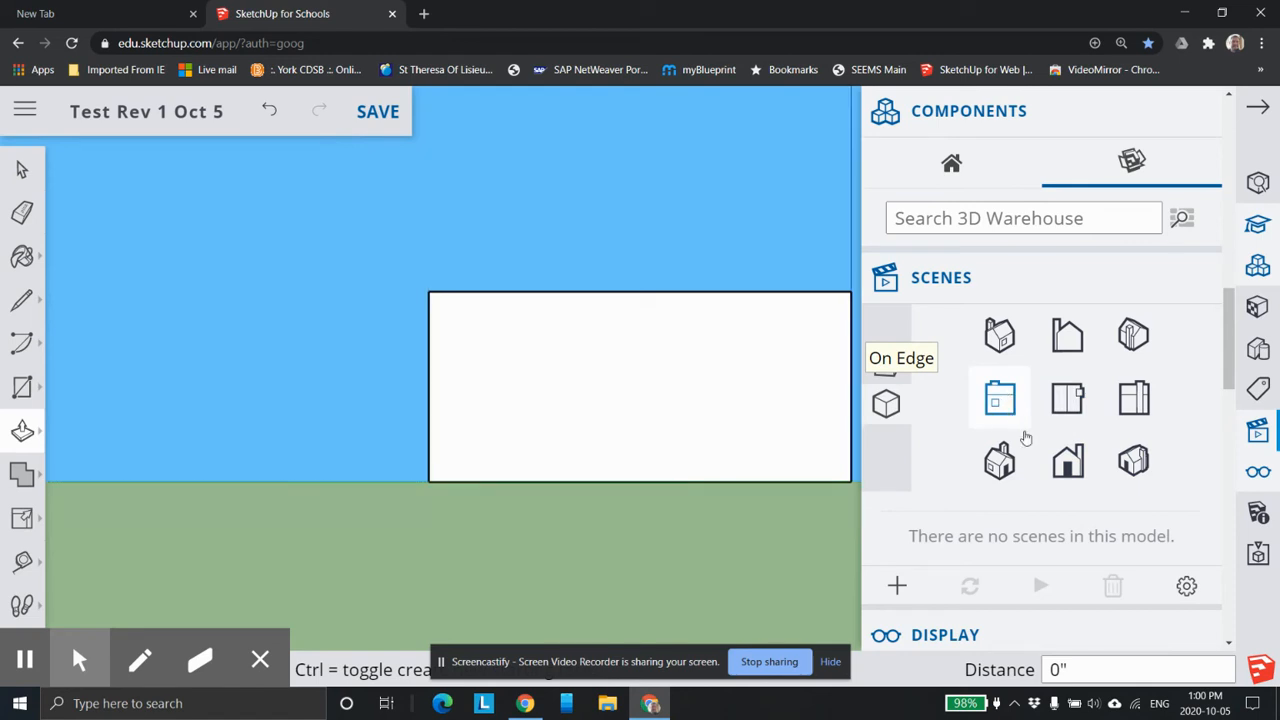
click(999, 460)
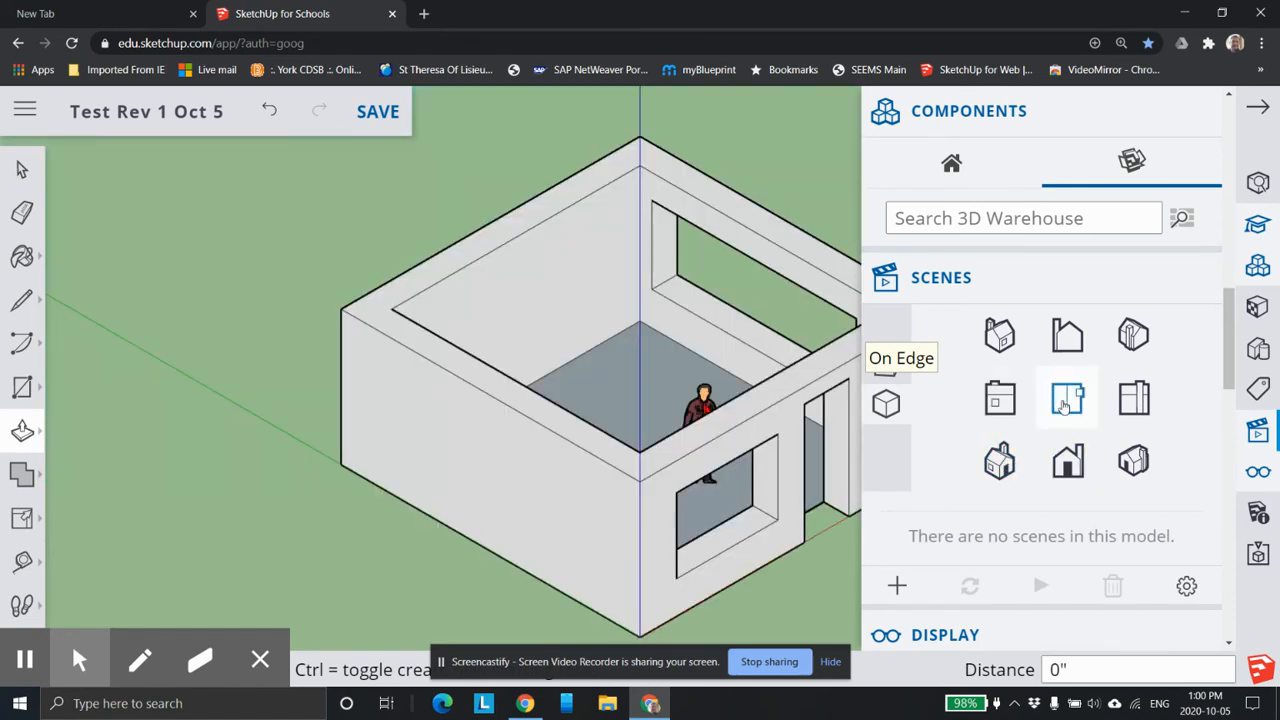
click(1065, 403)
click(1000, 399)
click(1000, 335)
scroll(944, 430, up, 1)
scroll(944, 430, down, 1)
click(1133, 462)
scroll(805, 440, up, 5)
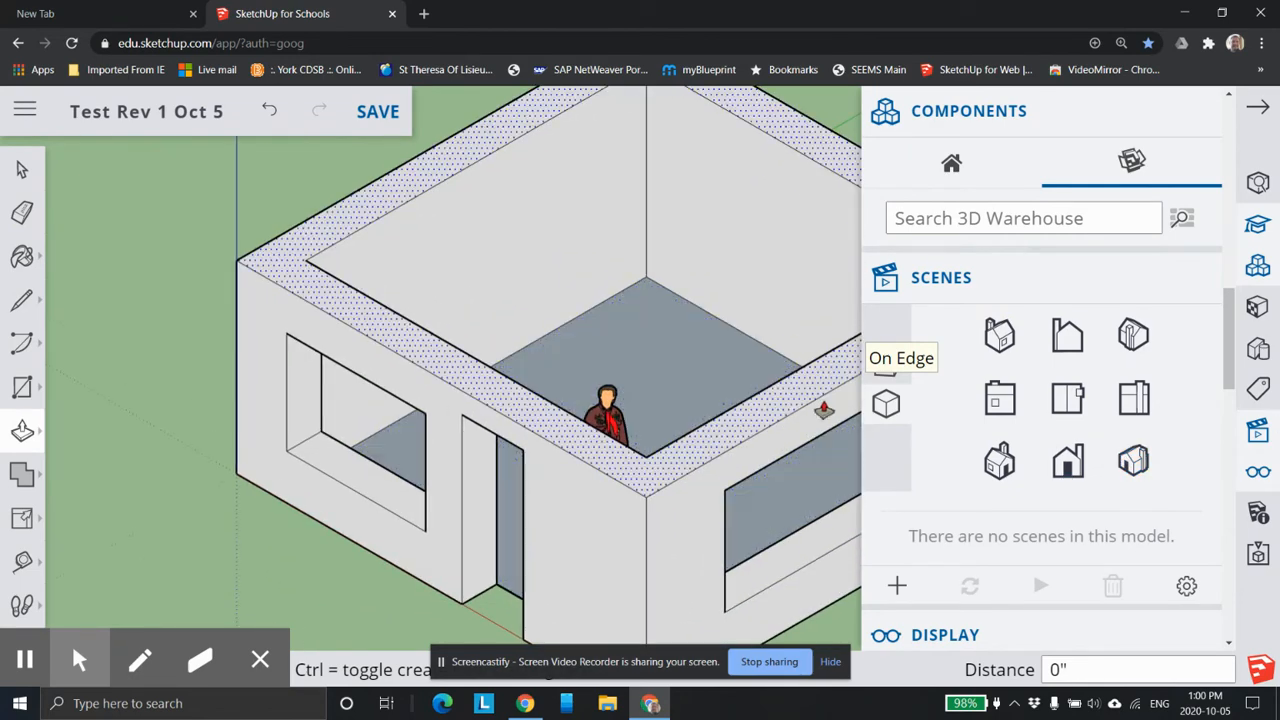
Return the room to the front-right isometric view and review the display, component edit and shadow options.
click(1000, 335)
scroll(1010, 330, down, 6)
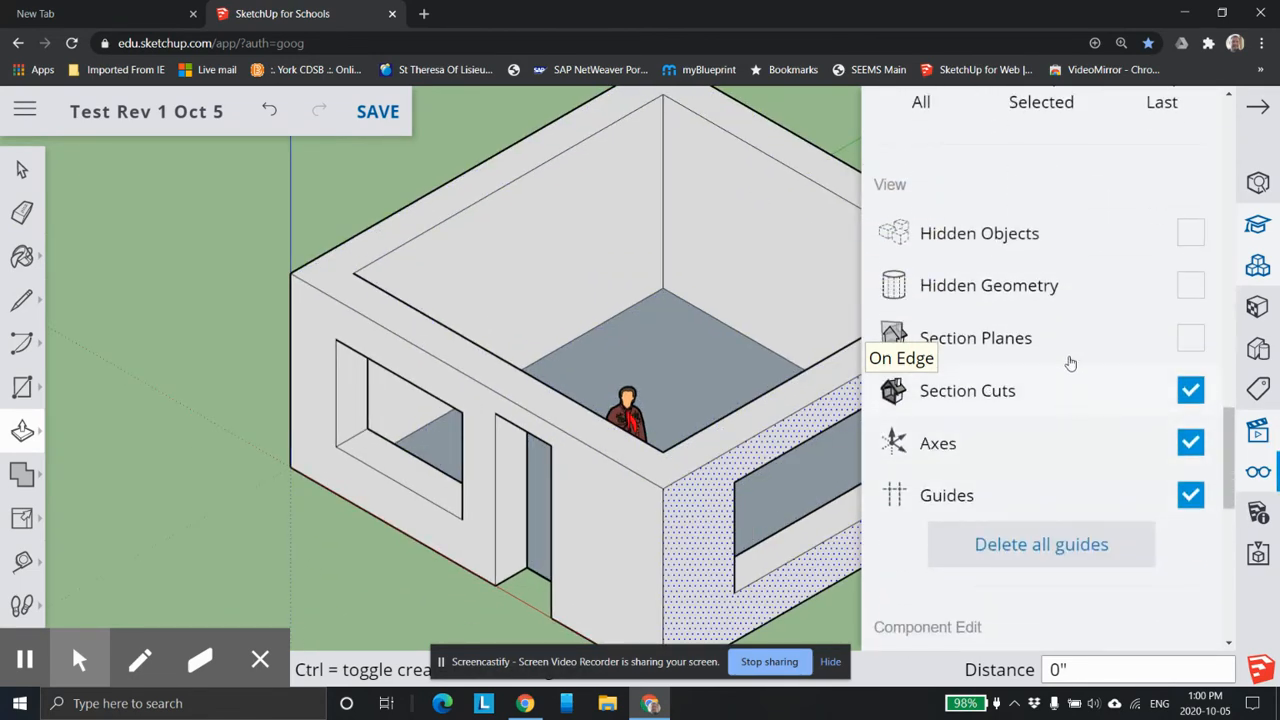
scroll(1065, 320, down, 2)
scroll(1093, 158, down, 12)
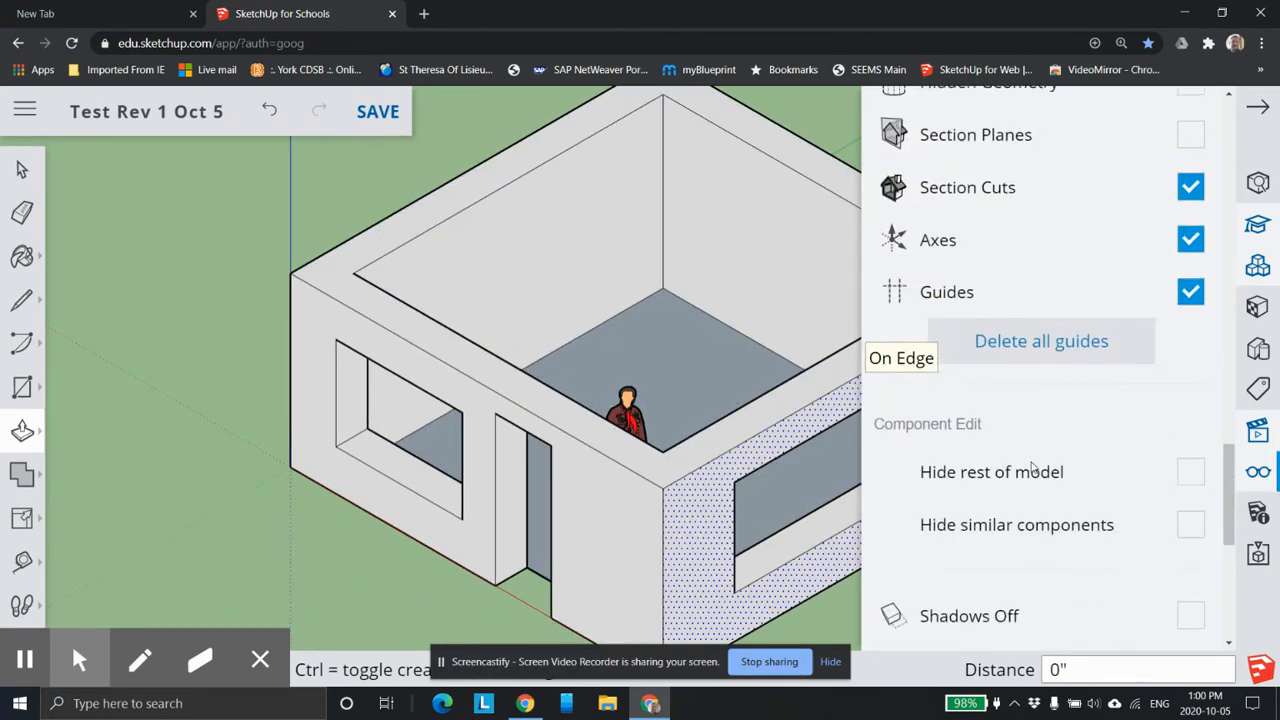
scroll(1215, 266, up, 12)
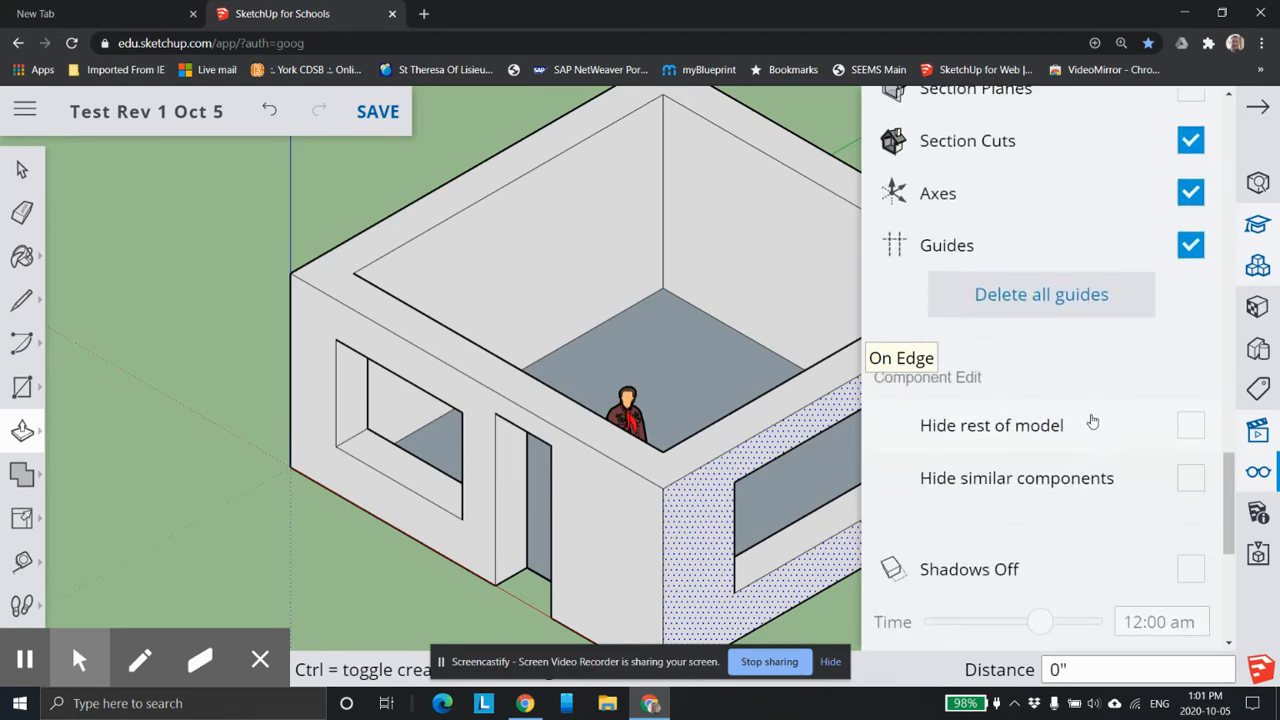
Browse the material library's carpet collection and open the Brick, Cladding and Siding collection.
click(1255, 268)
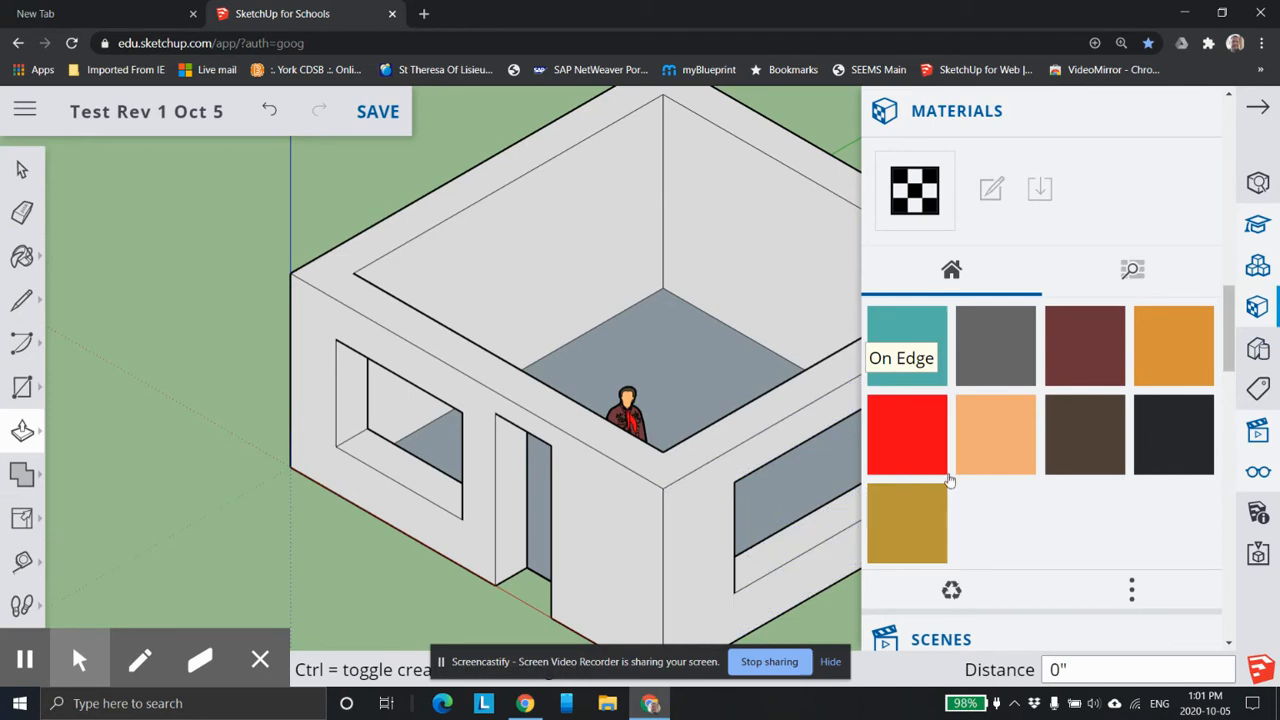
click(1132, 272)
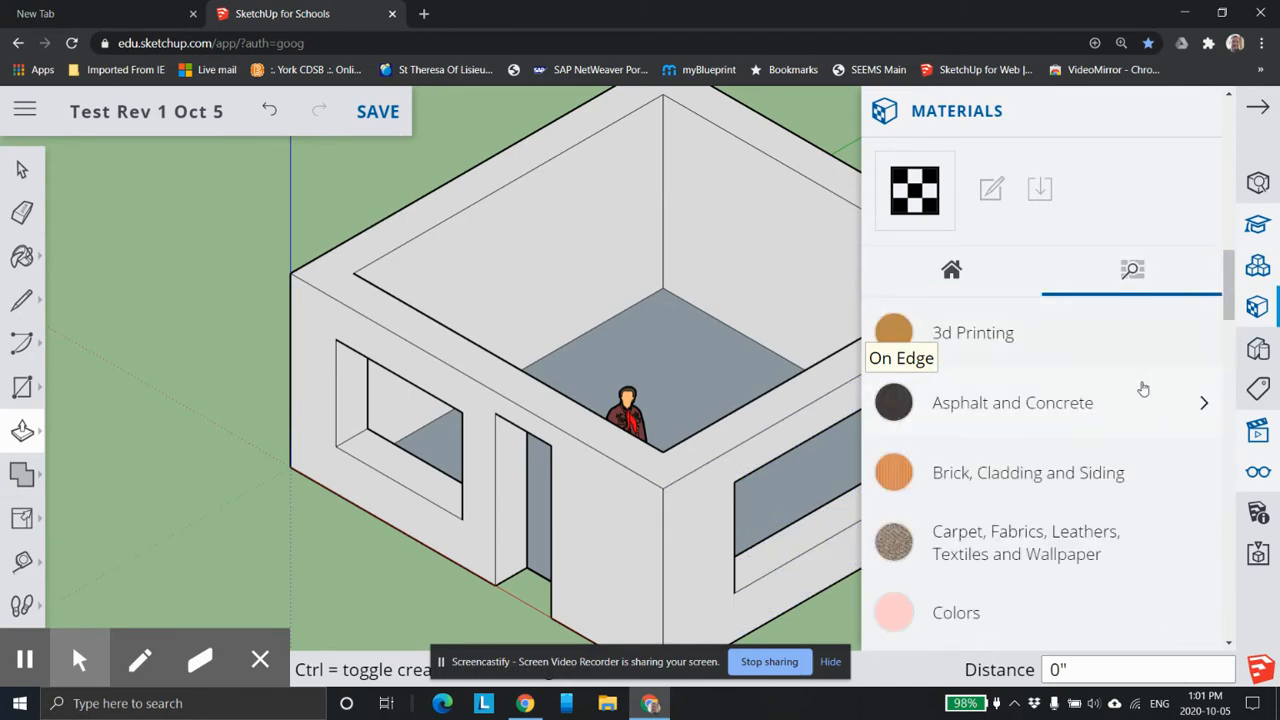
click(992, 546)
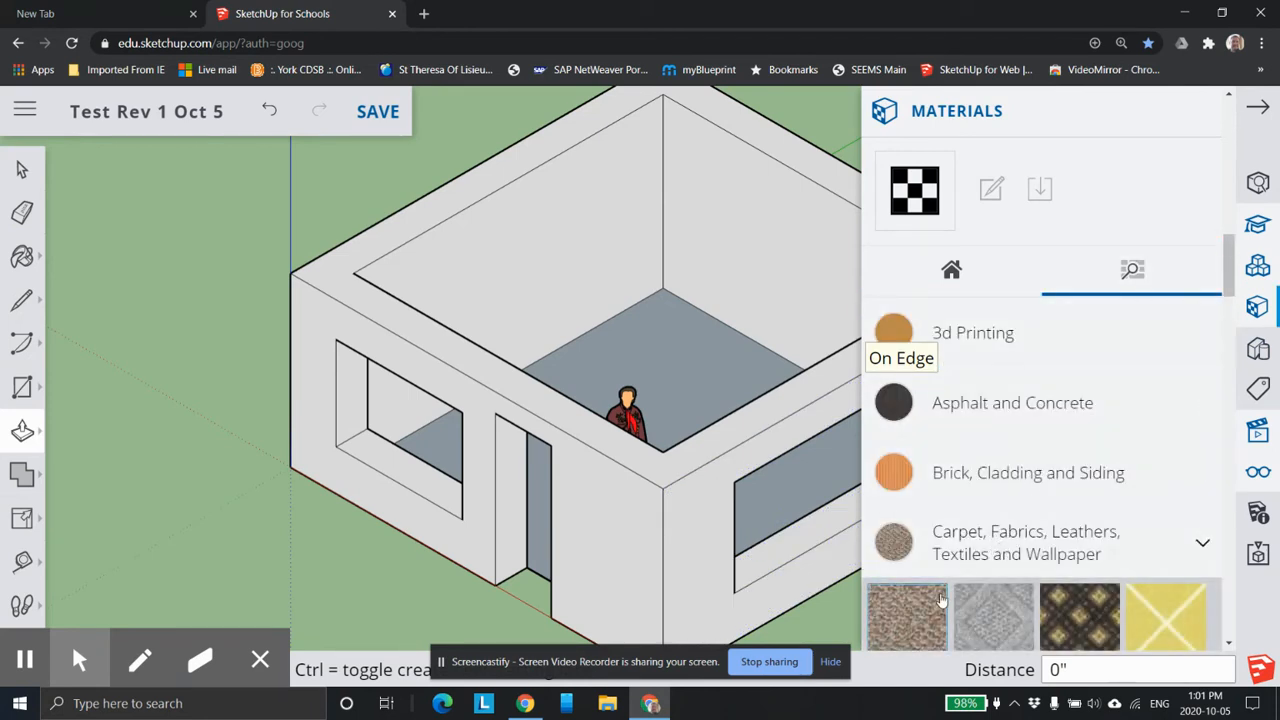
scroll(1060, 532, down, 3)
scroll(1058, 463, up, 1)
click(1025, 309)
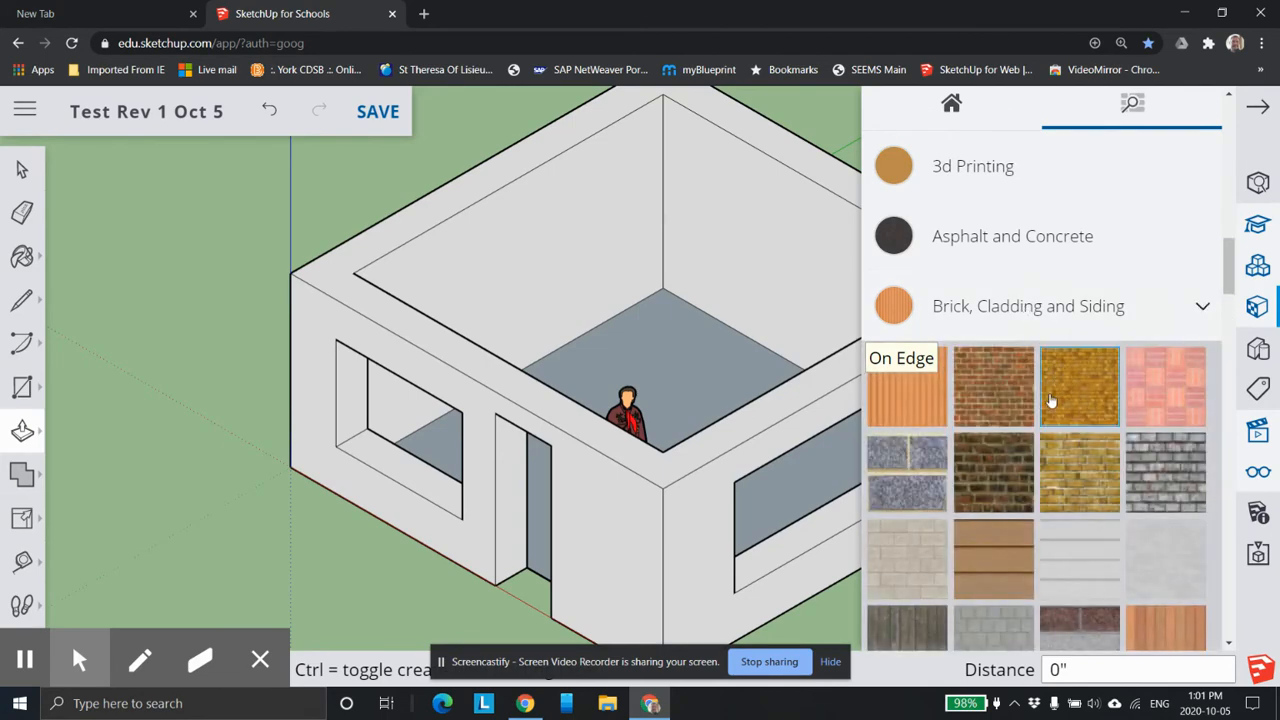
Paint the outer faces of all four walls with the Brick Rough Dark material.
click(1003, 463)
click(567, 476)
click(720, 483)
scroll(720, 483, up, 1)
scroll(531, 428, down, 3)
mouse_move(688, 341)
shift+middle_down()
mouse_move(403, 457)
mouse_move(280, 457)
shift+middle_up()
mouse_move(815, 410)
middle_down()
mouse_move(640, 359)
mouse_move(351, 477)
mouse_move(337, 460)
mouse_move(610, 466)
mouse_move(499, 409)
middle_up()
click(686, 383)
click(714, 429)
mouse_move(608, 457)
middle_down()
mouse_move(703, 326)
mouse_move(600, 371)
mouse_move(840, 334)
mouse_move(600, 247)
mouse_move(486, 294)
mouse_move(517, 333)
middle_up()
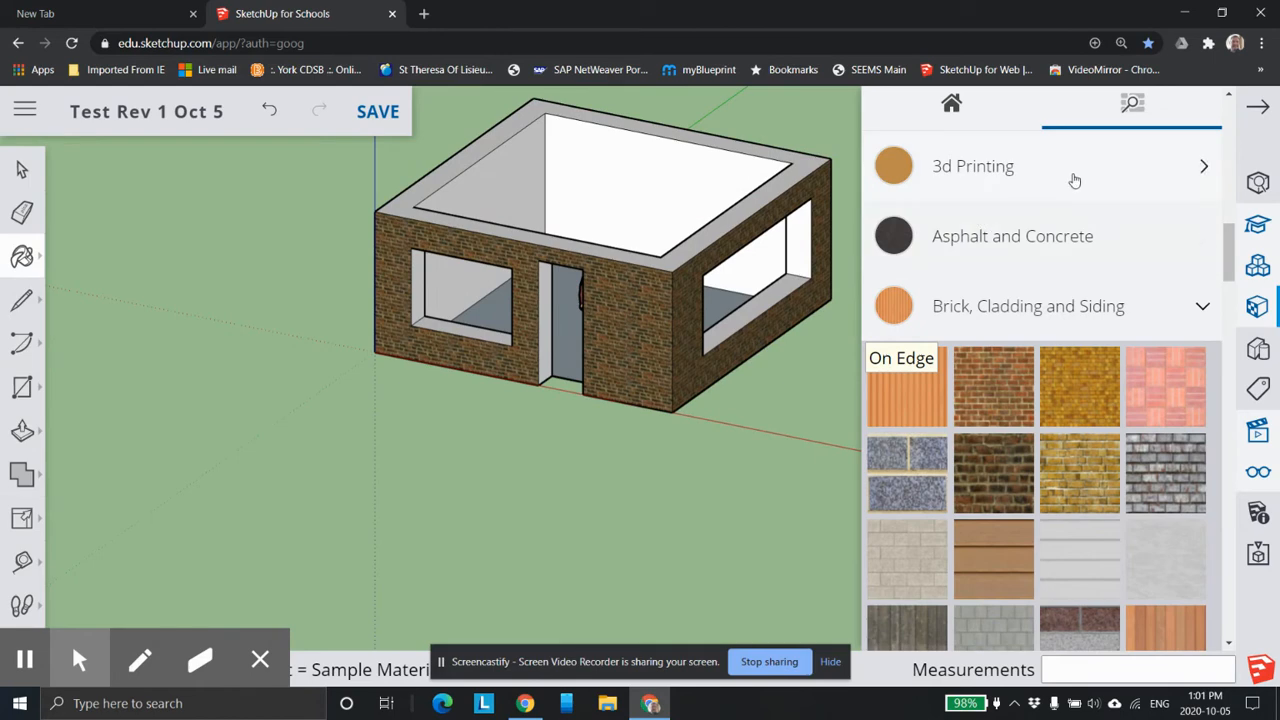
Find and open the Glass and Mirrors collection in the material library.
scroll(1071, 177, down, 3)
scroll(1215, 190, up, 2)
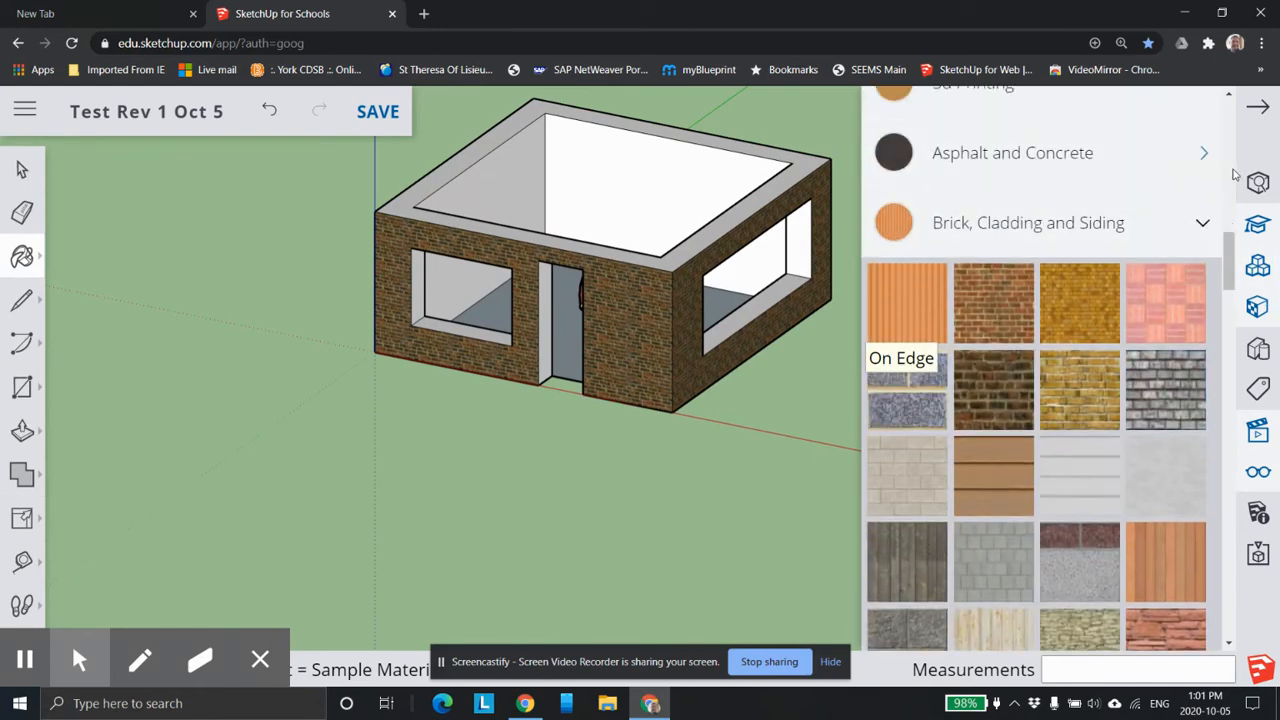
scroll(1200, 194, up, 6)
scroll(1200, 200, down, 3)
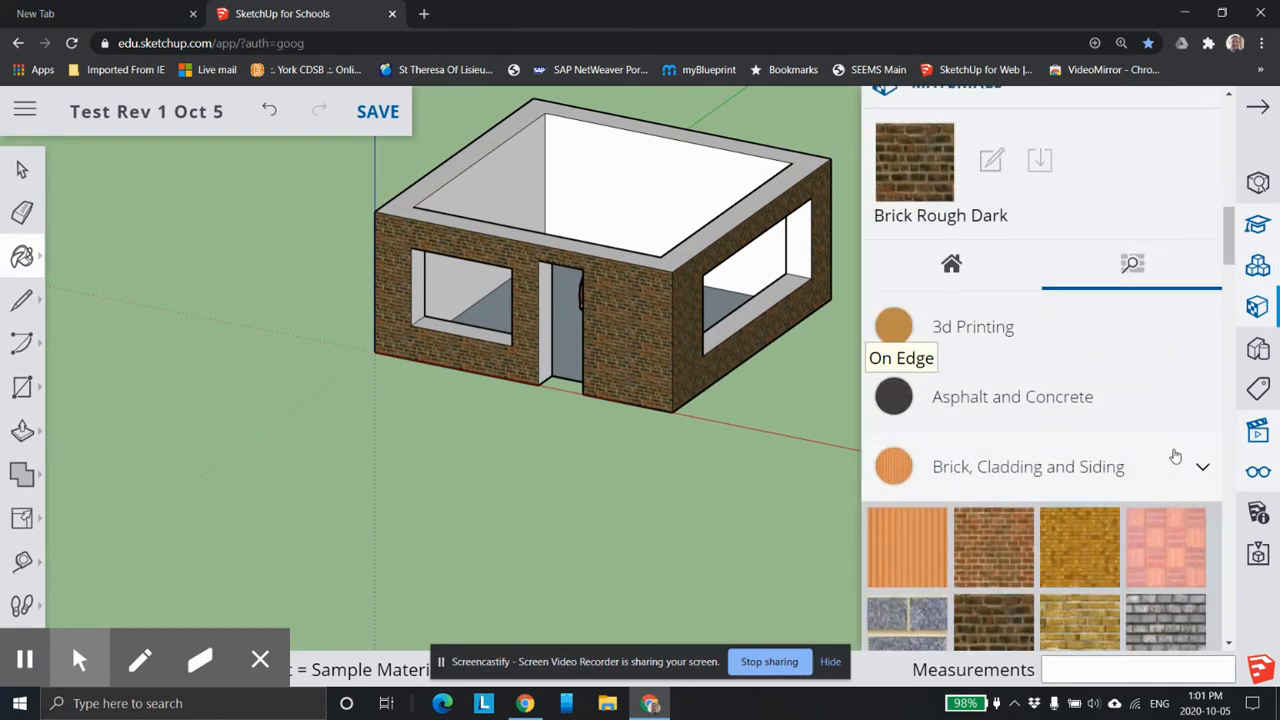
scroll(1177, 459, down, 10)
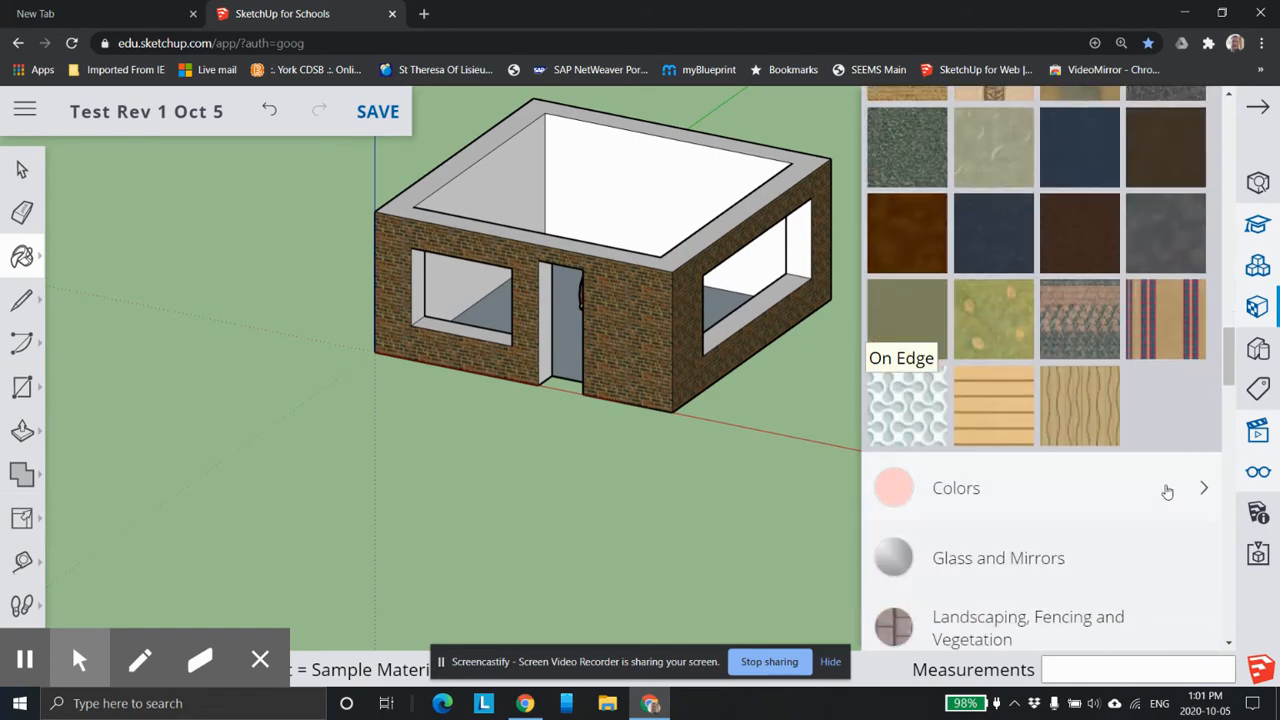
scroll(1100, 450, down, 3)
click(1024, 312)
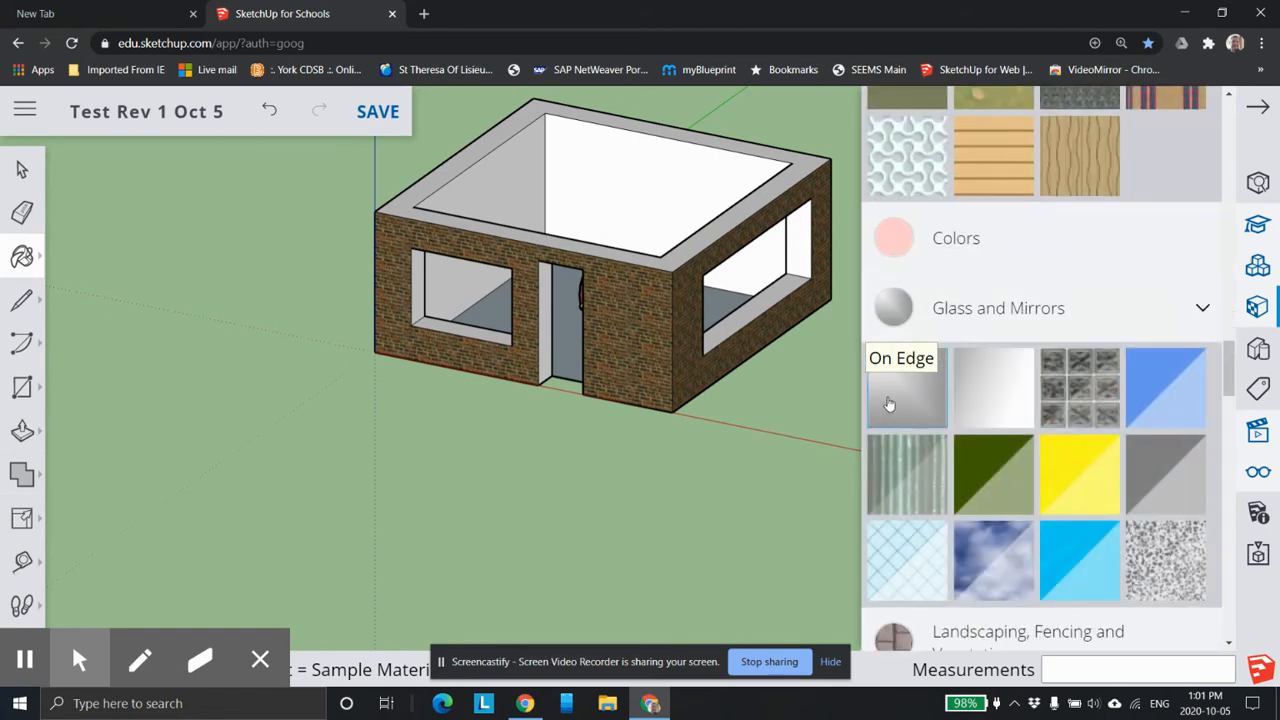
Try to fill the front window opening with the grey mirror material, and undo the paint.
click(503, 293)
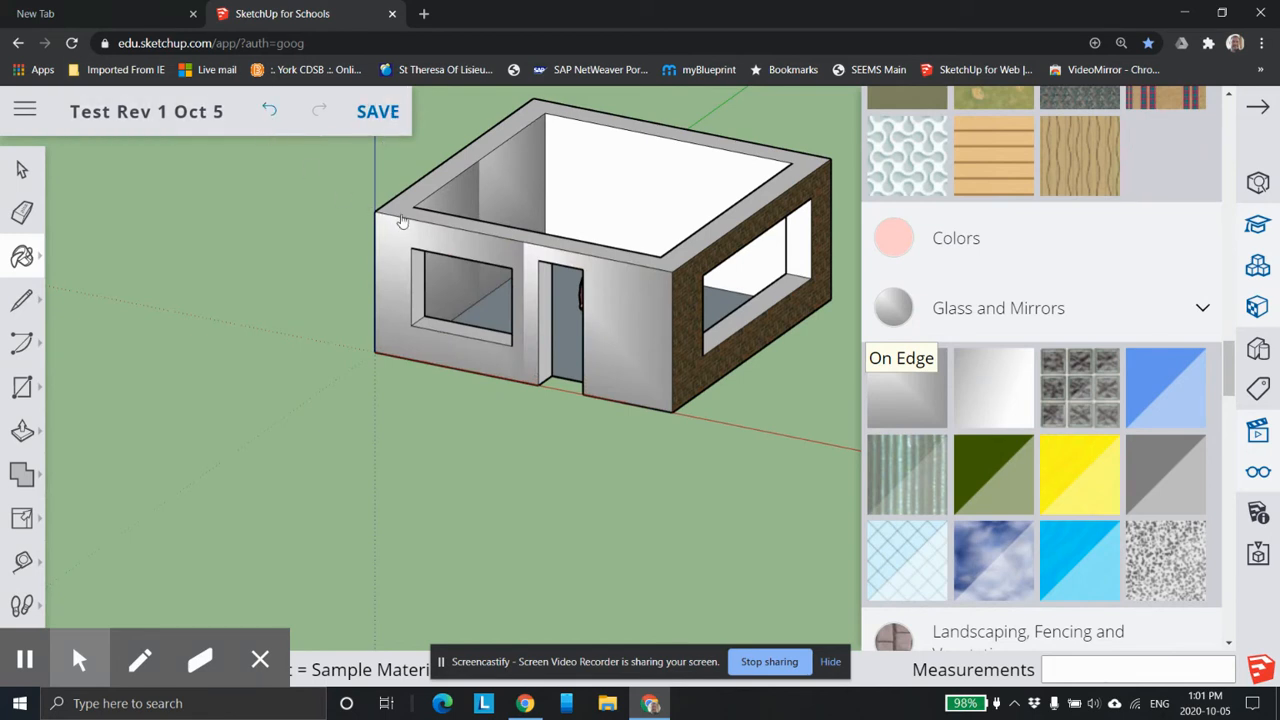
key(ctrl+z)
key(ctrl+z)
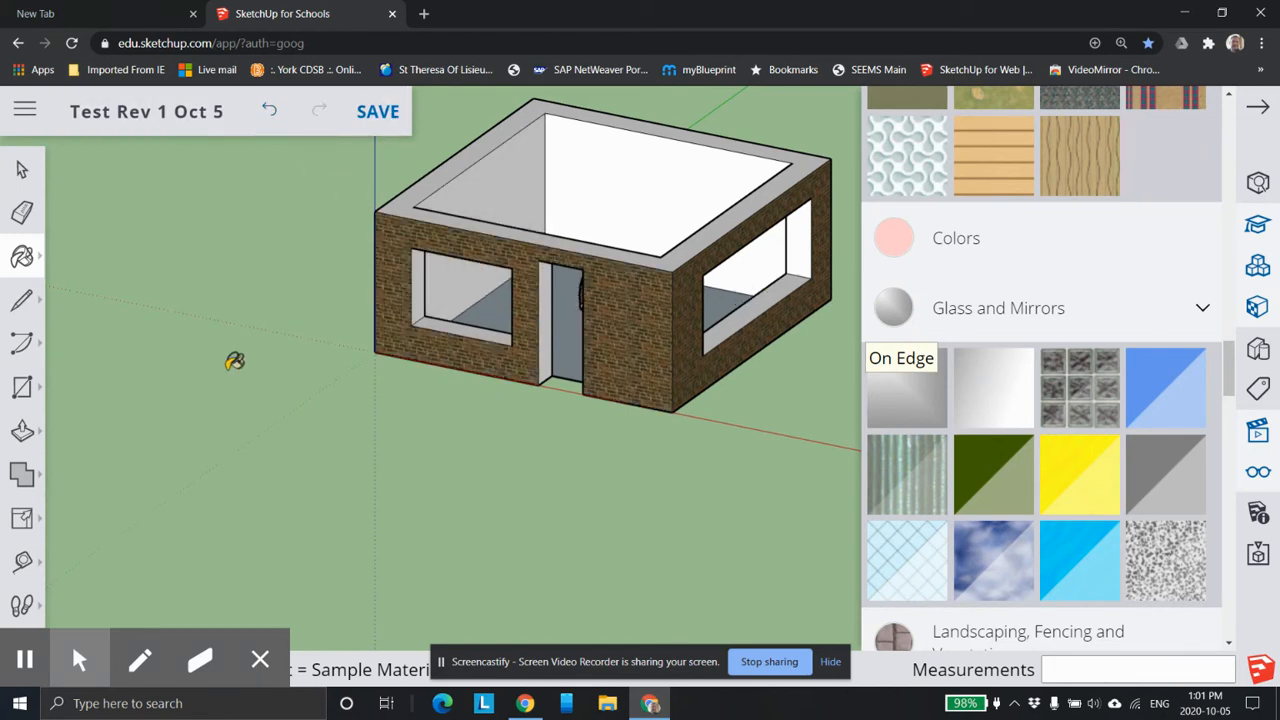
Draw a rectangle about 6' 9 1/2" by 4' 11 13/16" across the front window opening and paint it with the grey mirror material.
click(22, 387)
click(410, 247)
click(512, 345)
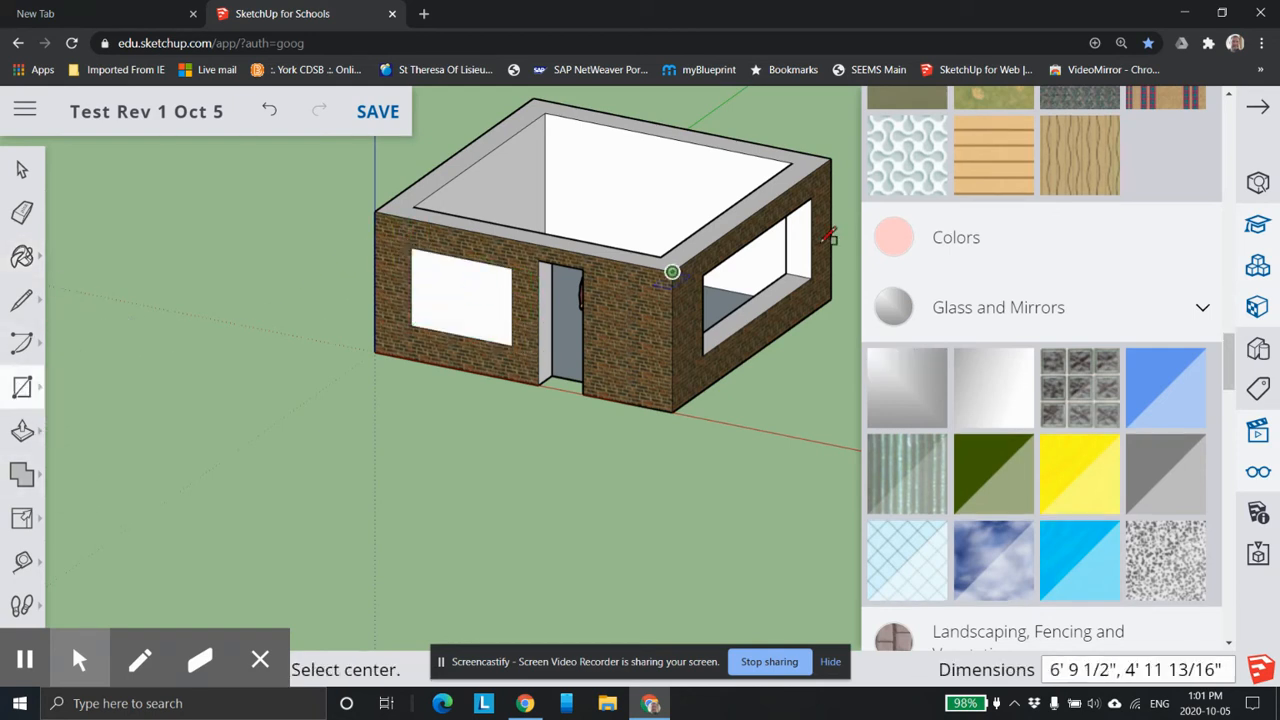
click(944, 376)
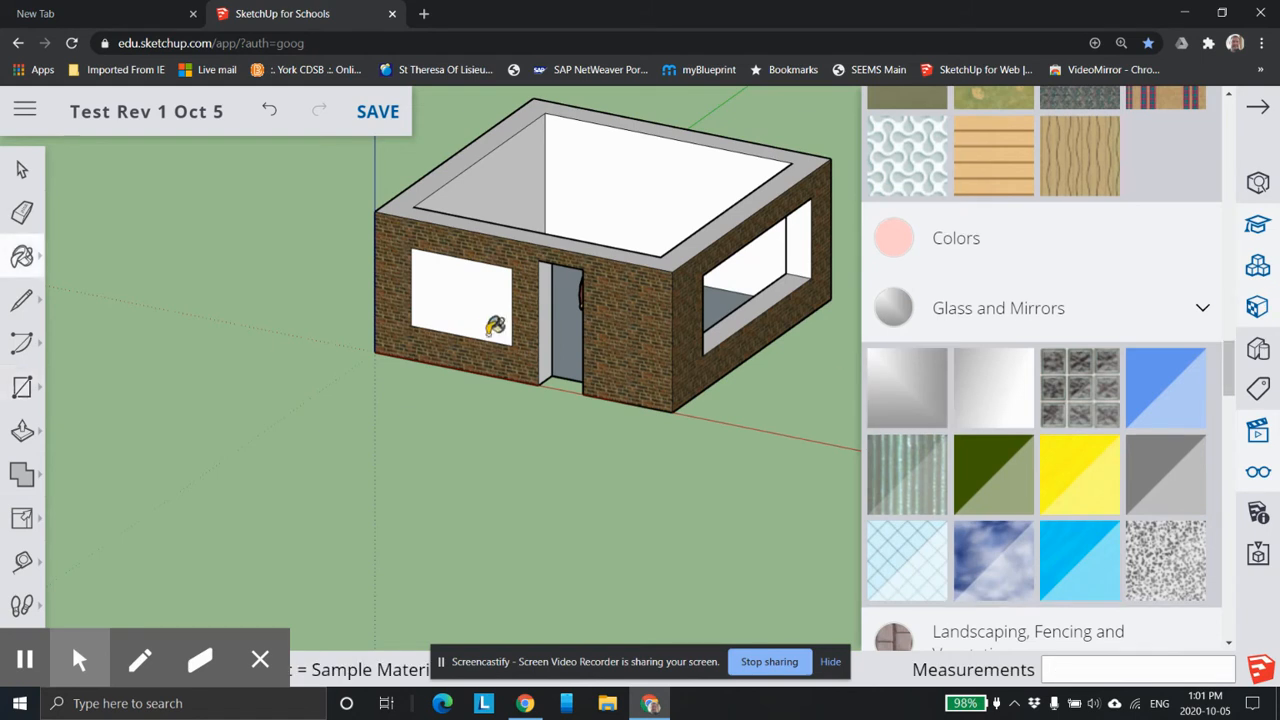
click(463, 300)
scroll(504, 337, up, 1)
scroll(474, 350, down, 2)
mouse_move(442, 342)
shift+middle_down()
mouse_move(480, 335)
mouse_move(374, 380)
mouse_move(470, 420)
mouse_move(594, 391)
mouse_move(646, 314)
mouse_move(500, 414)
shift+middle_up()
scroll(500, 371, up, 5)
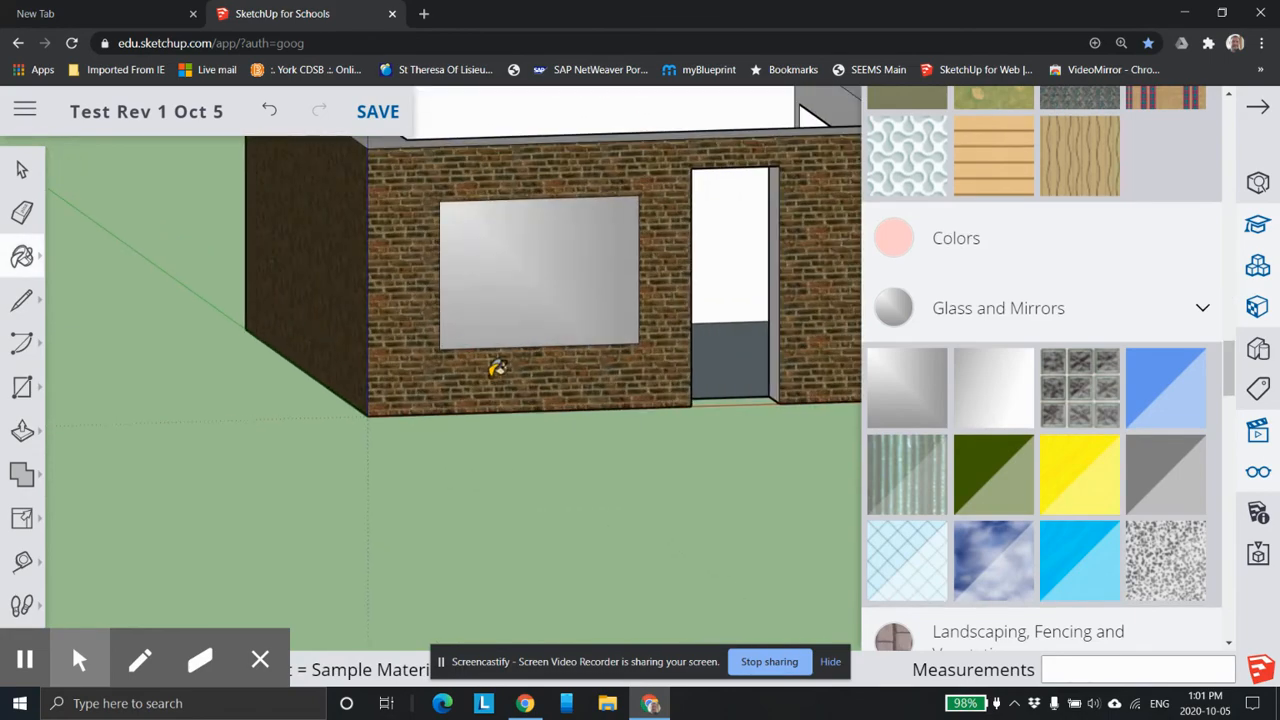
middle_drag(609, 297, 237, 480)
mouse_move(580, 350)
middle_down()
mouse_move(314, 431)
mouse_move(235, 437)
mouse_move(374, 289)
mouse_move(214, 251)
mouse_move(850, 290)
middle_up()
Look through the remaining material categories, the styles, the scenes and the display options, and close them.
scroll(953, 293, down, 5)
scroll(989, 380, up, 5)
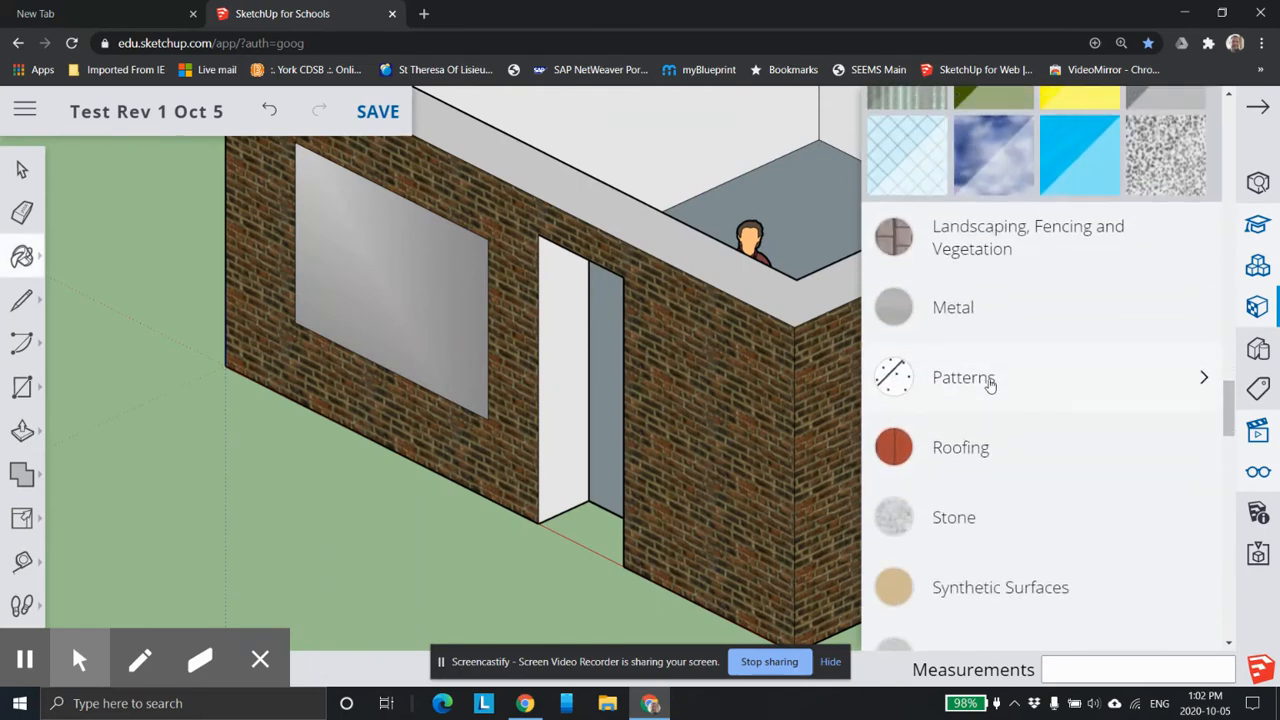
scroll(940, 305, up, 1)
click(1260, 360)
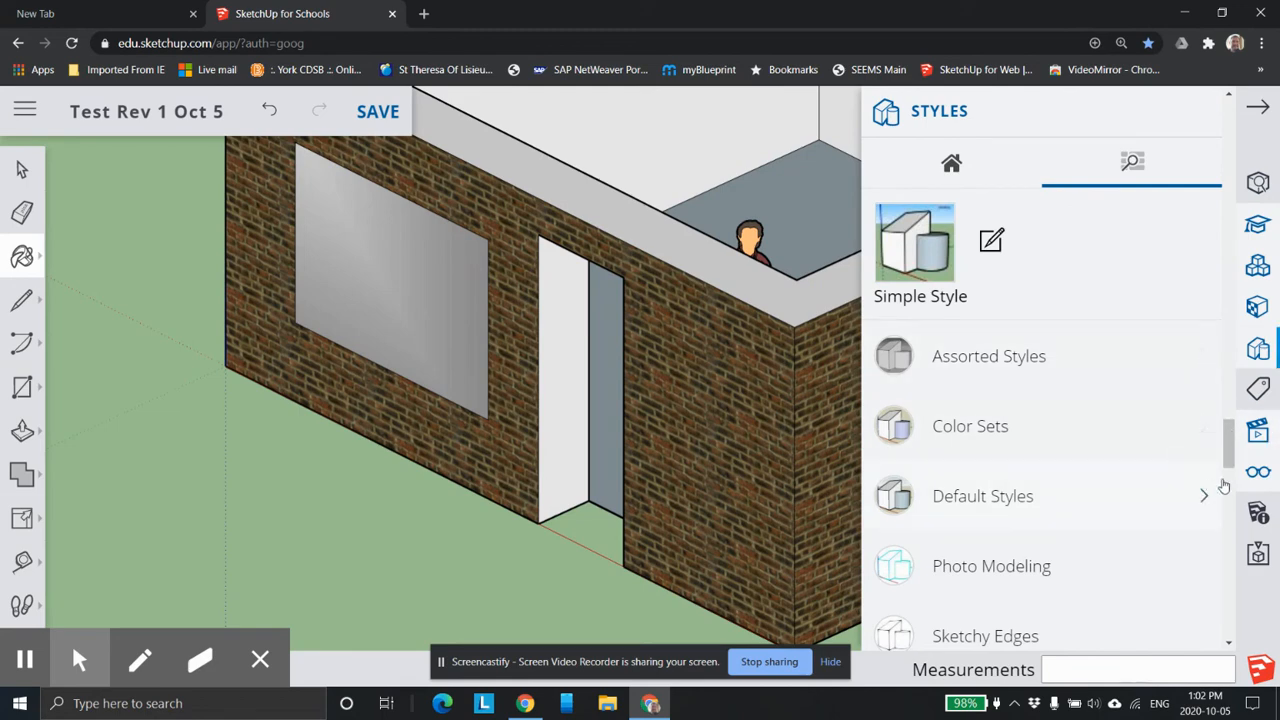
click(1255, 433)
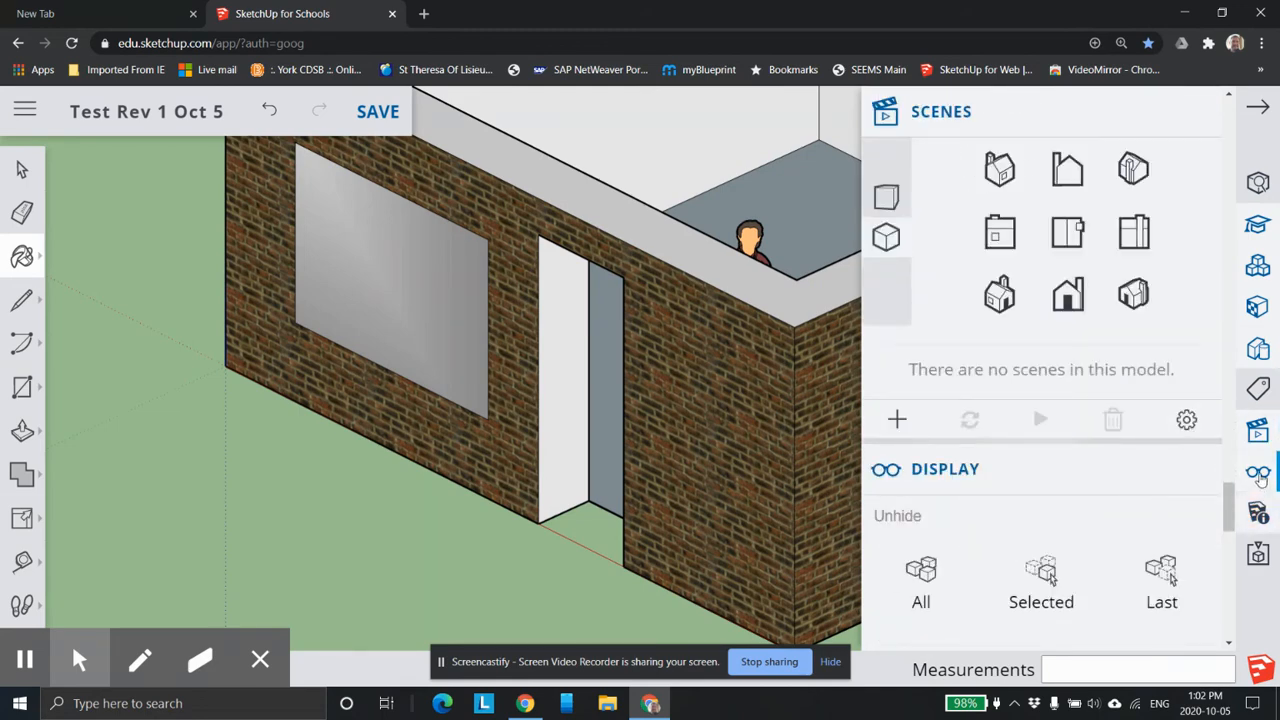
scroll(1195, 510, down, 5)
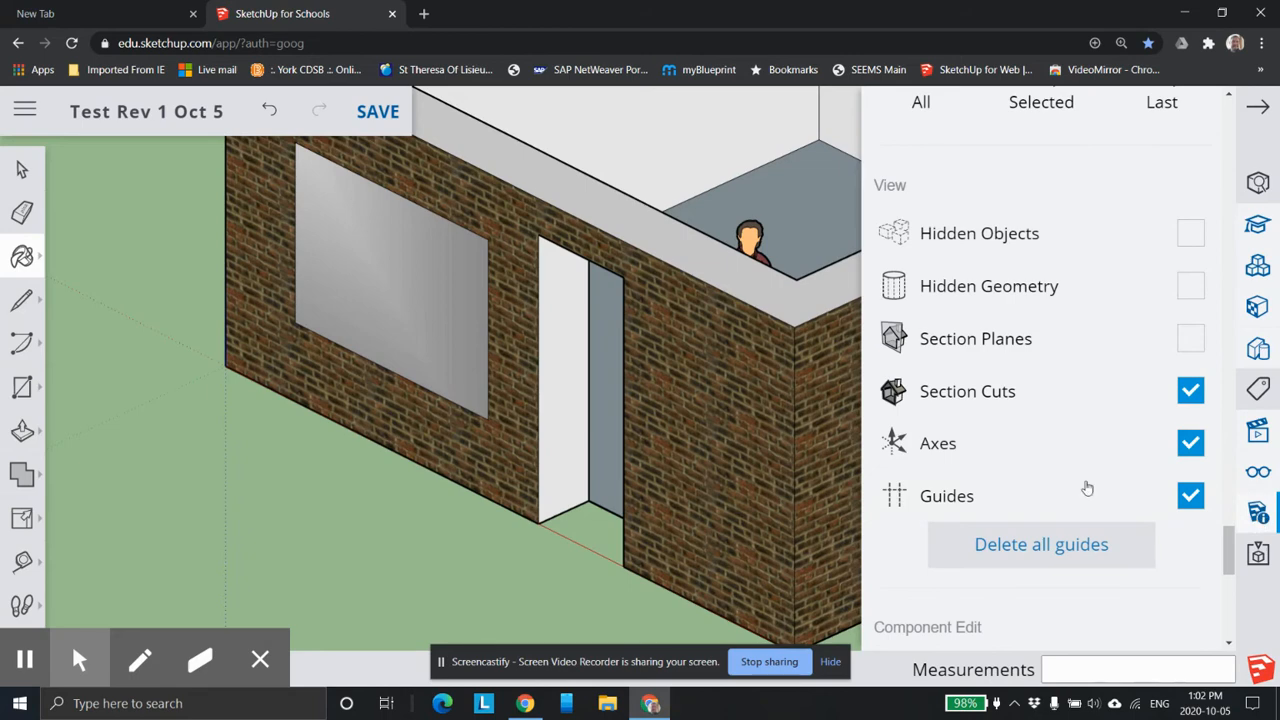
click(1262, 109)
Draw a gable on the front wall: a vertical line about 9' high from the top edge's midpoint, joined to both front corners.
scroll(655, 256, down, 3)
mouse_move(786, 226)
middle_down()
mouse_move(717, 309)
mouse_move(820, 334)
mouse_move(706, 340)
mouse_move(643, 416)
middle_up()
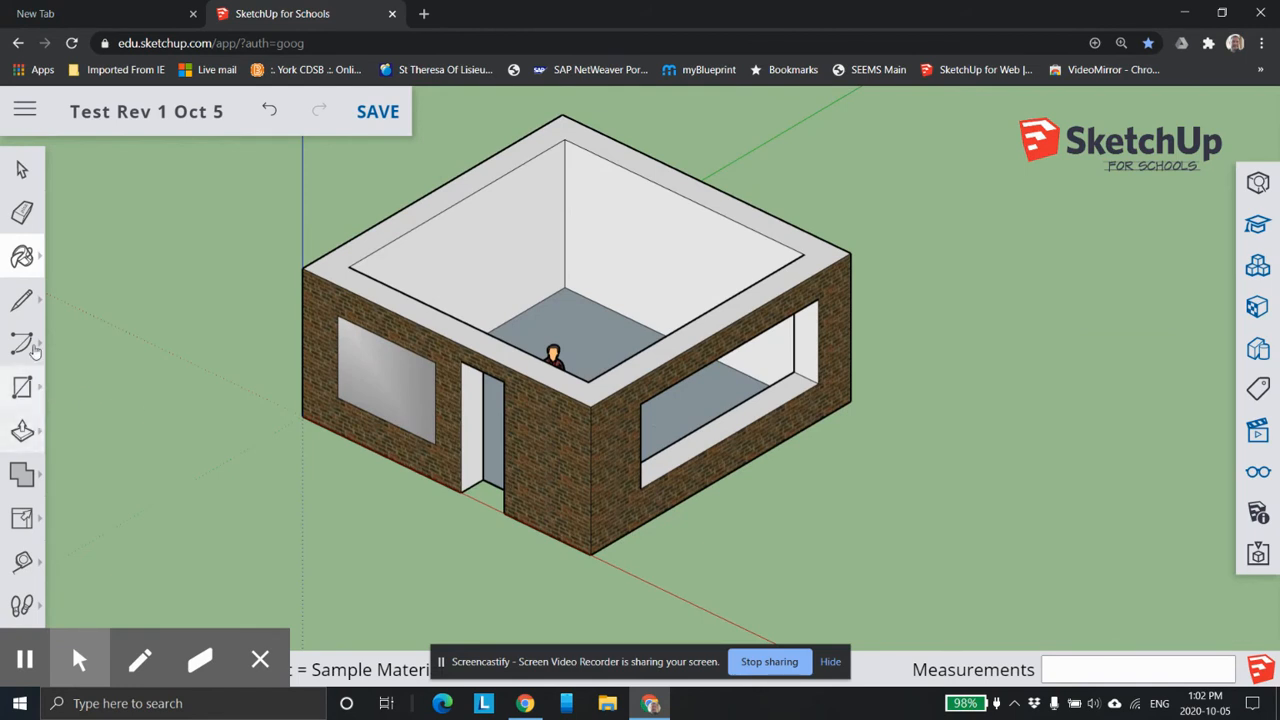
click(22, 300)
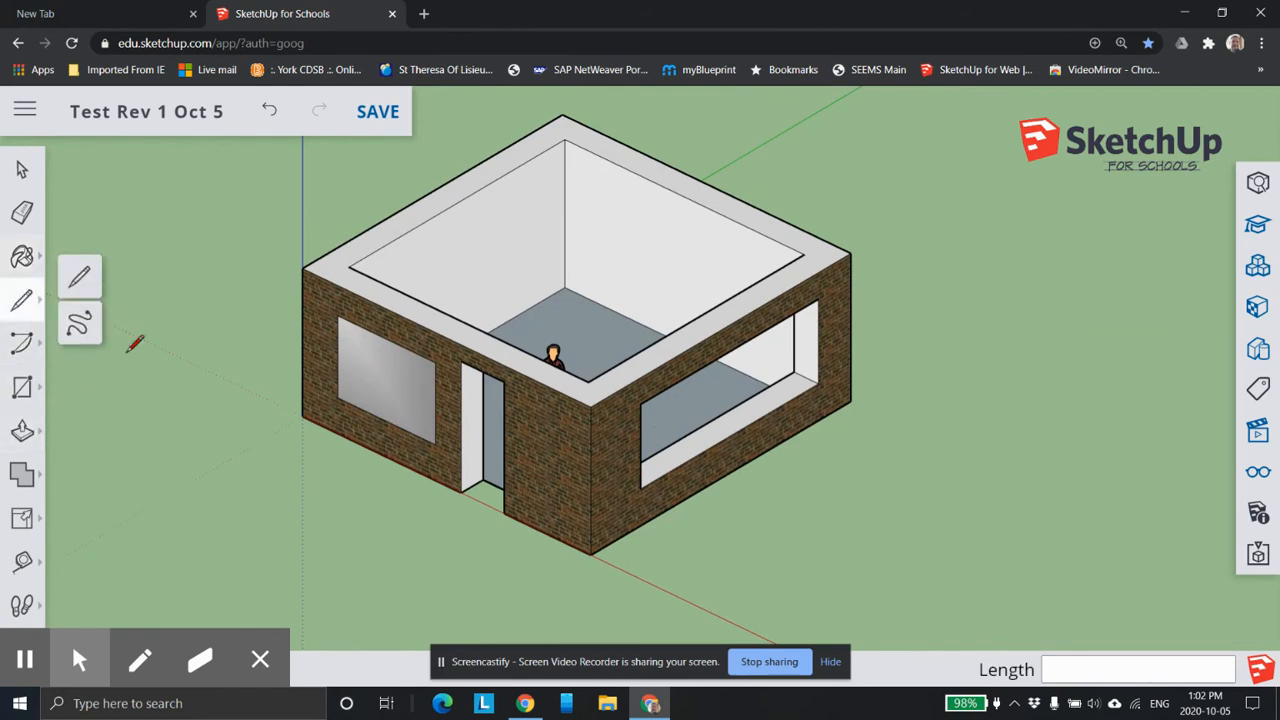
middle_drag(366, 409, 396, 367)
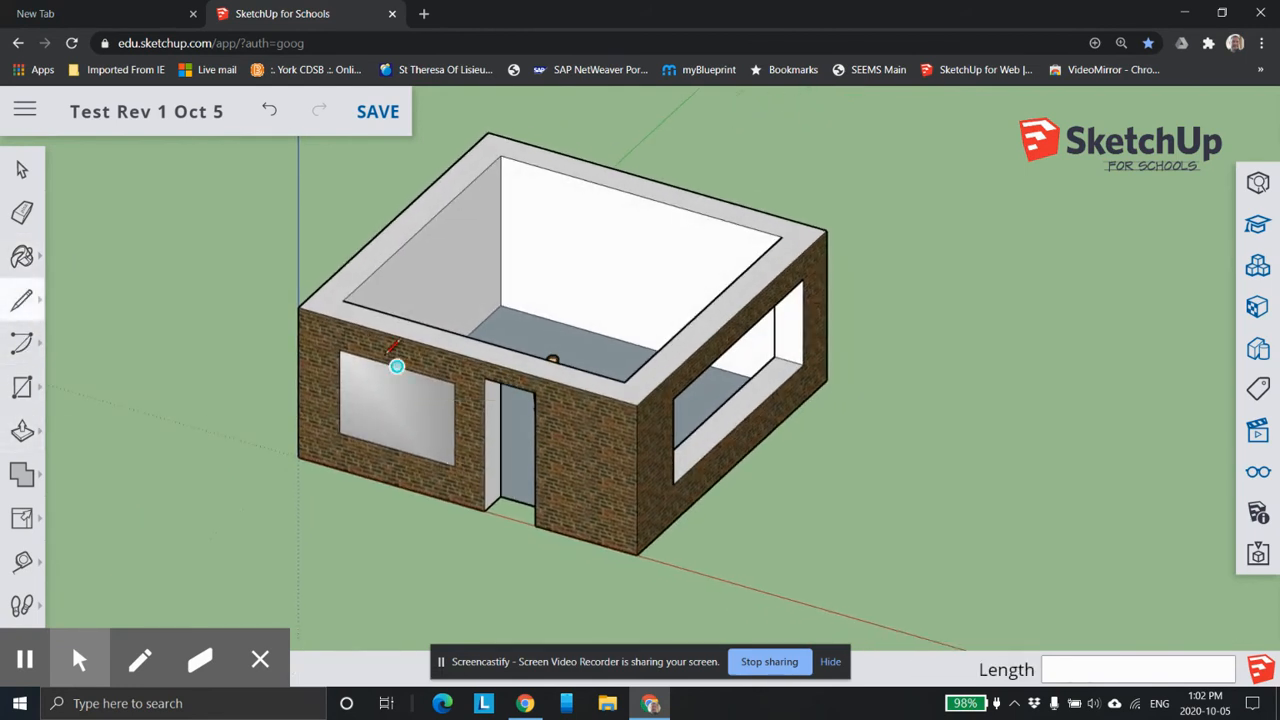
click(467, 356)
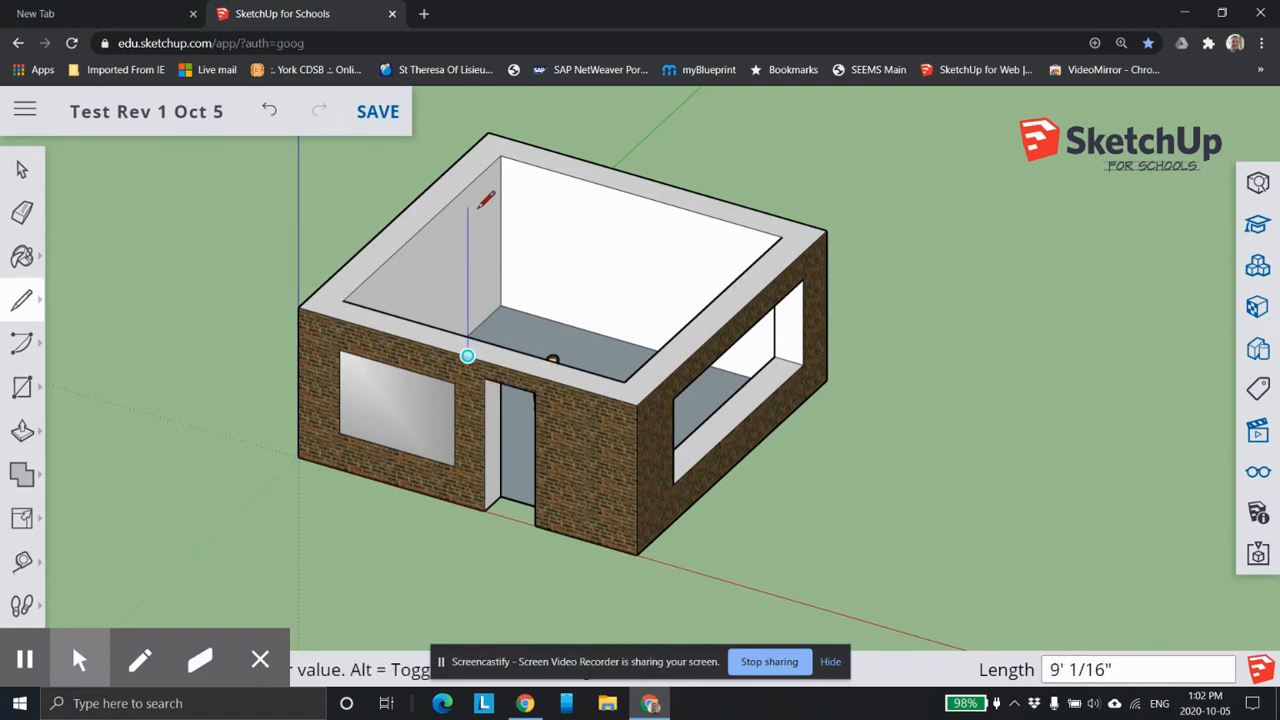
click(467, 205)
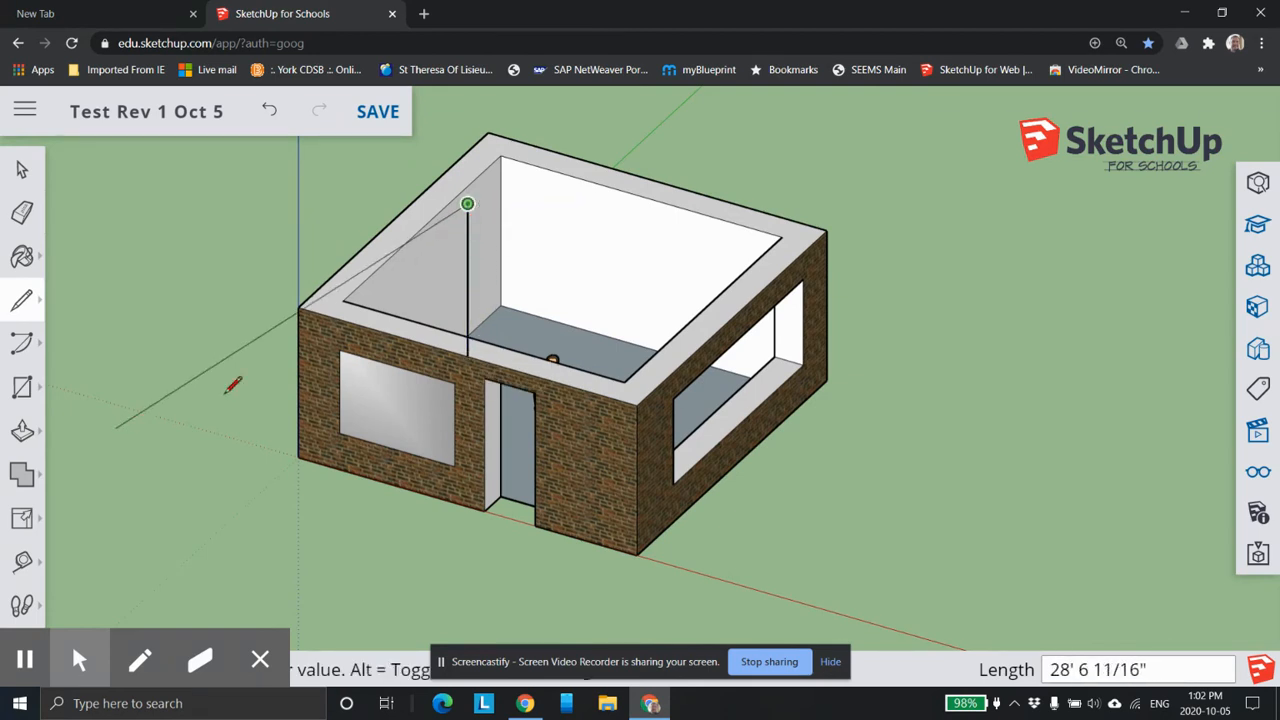
click(298, 307)
click(467, 205)
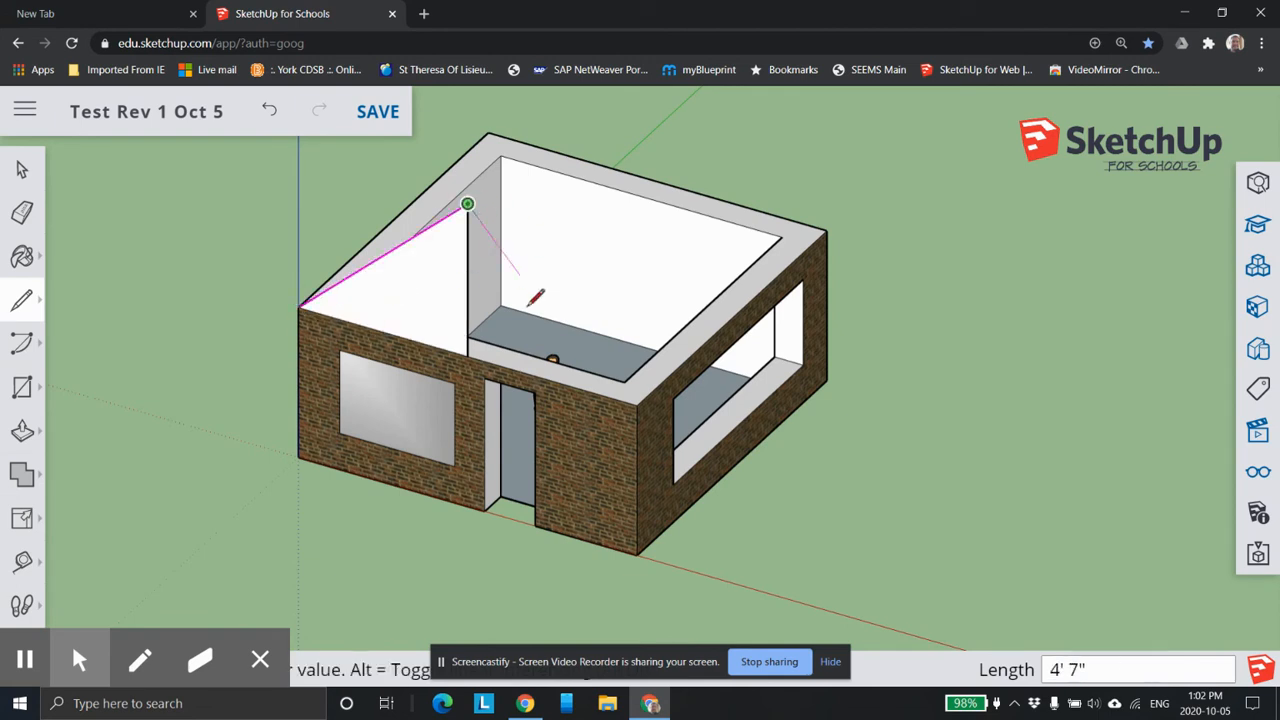
click(637, 402)
Push the gable half on the side-window side 20' back to the rear wall's outer edge.
scroll(790, 404, up, 2)
scroll(795, 402, down, 3)
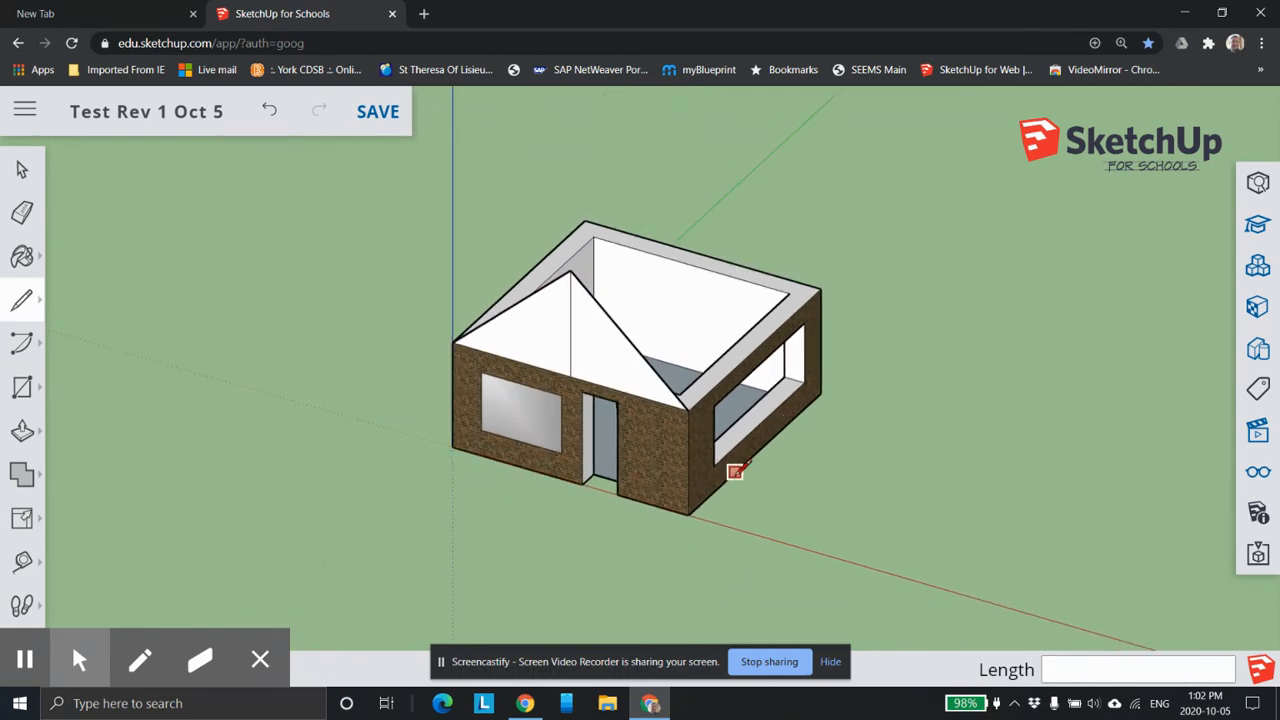
middle_drag(725, 478, 689, 409)
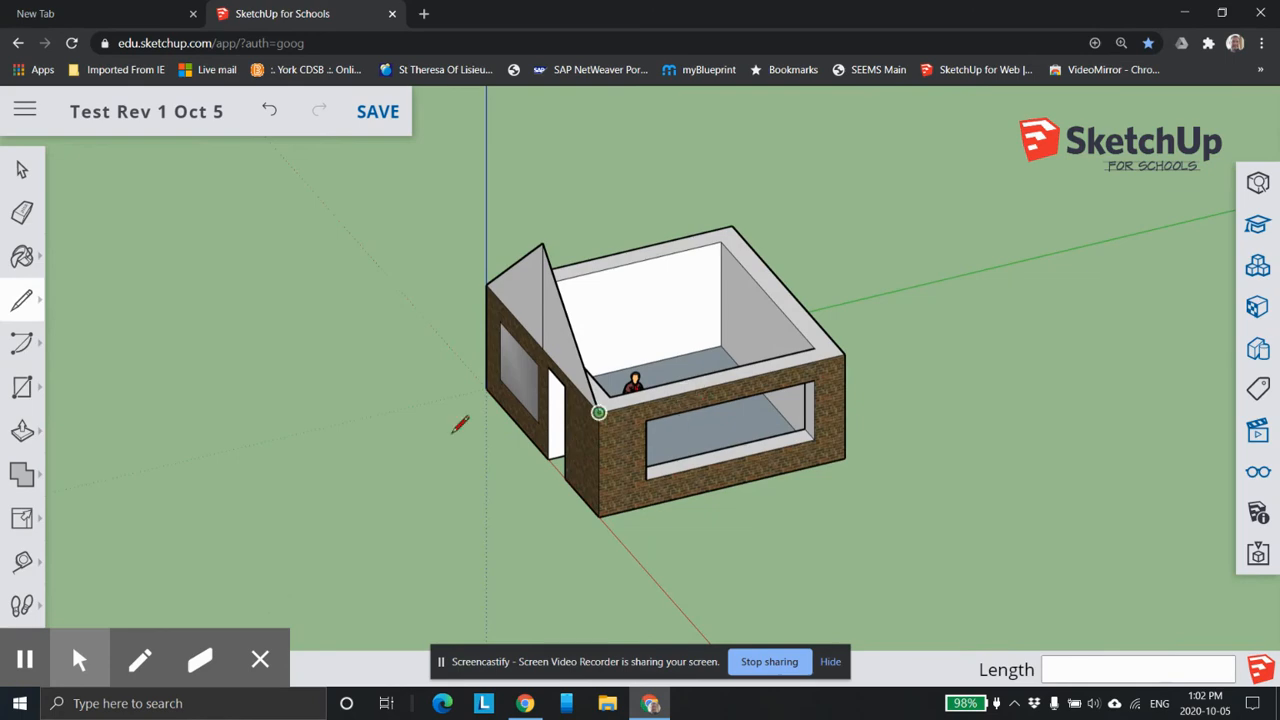
click(22, 432)
middle_drag(523, 457, 380, 420)
drag(590, 268, 681, 452)
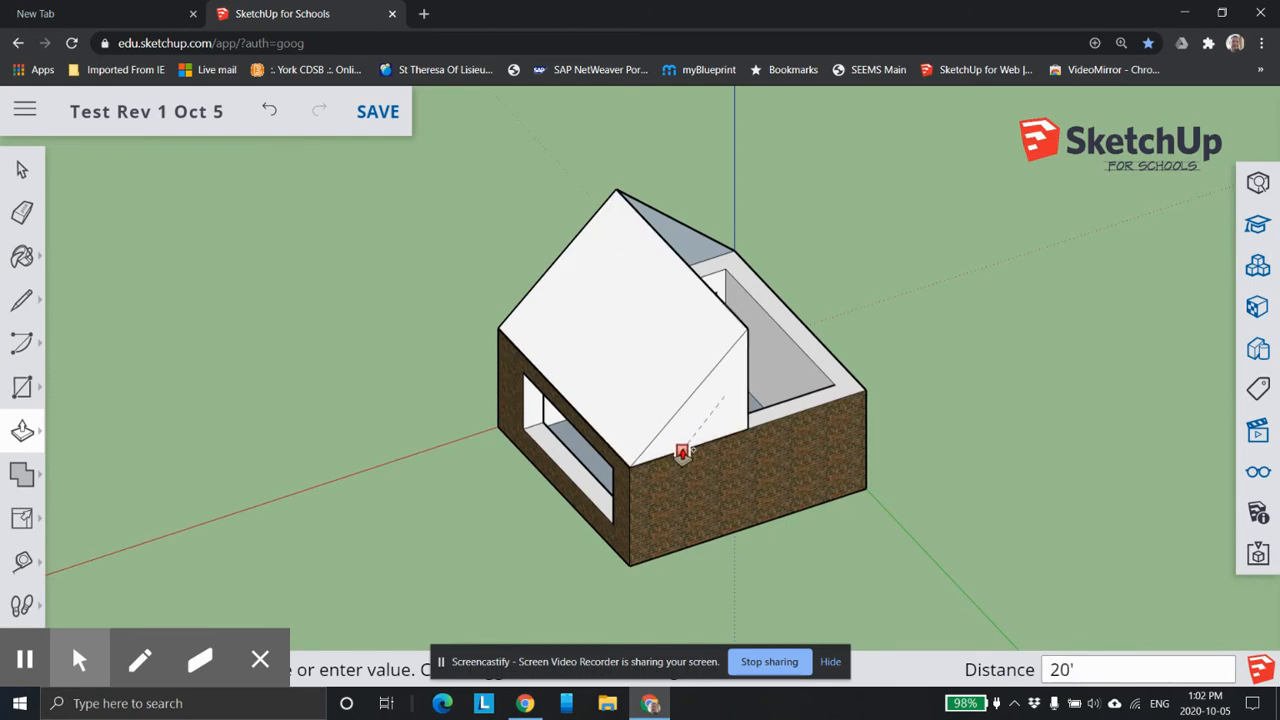
click(682, 453)
middle_drag(765, 431, 500, 422)
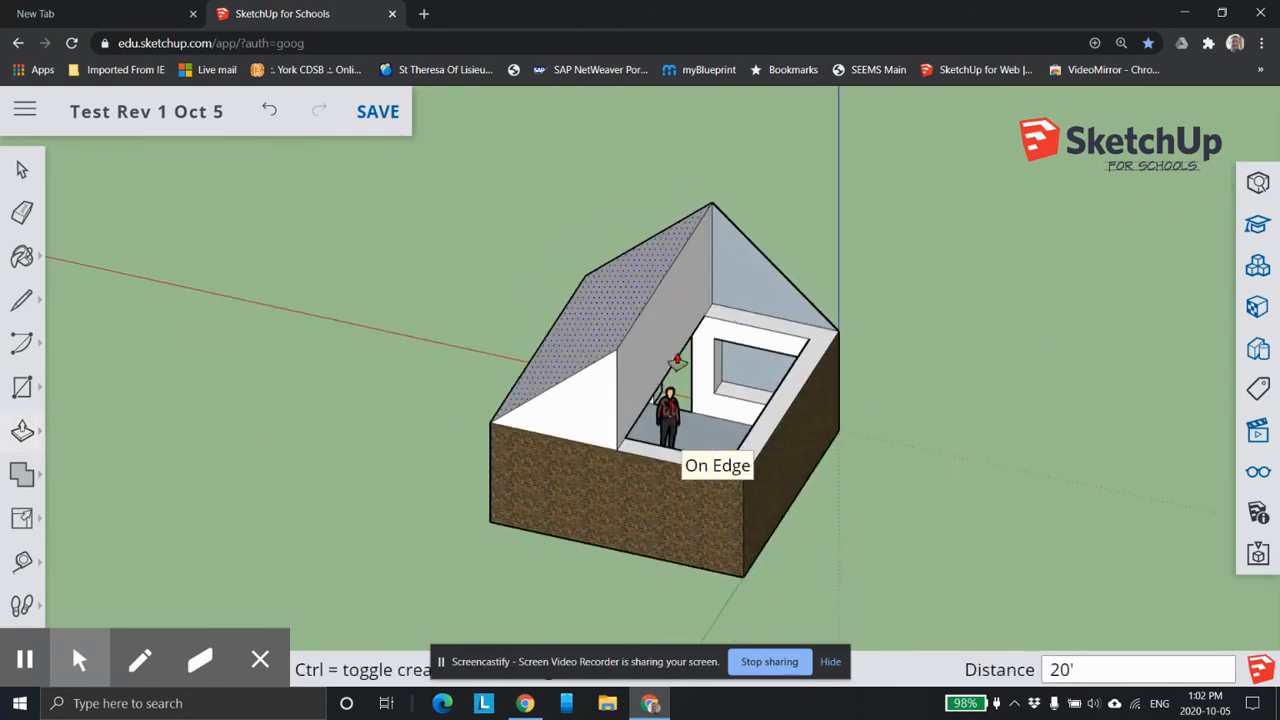
Push the other gable half 20' back to the rear wall's outer corner to complete the roof.
click(745, 277)
scroll(695, 430, up, 3)
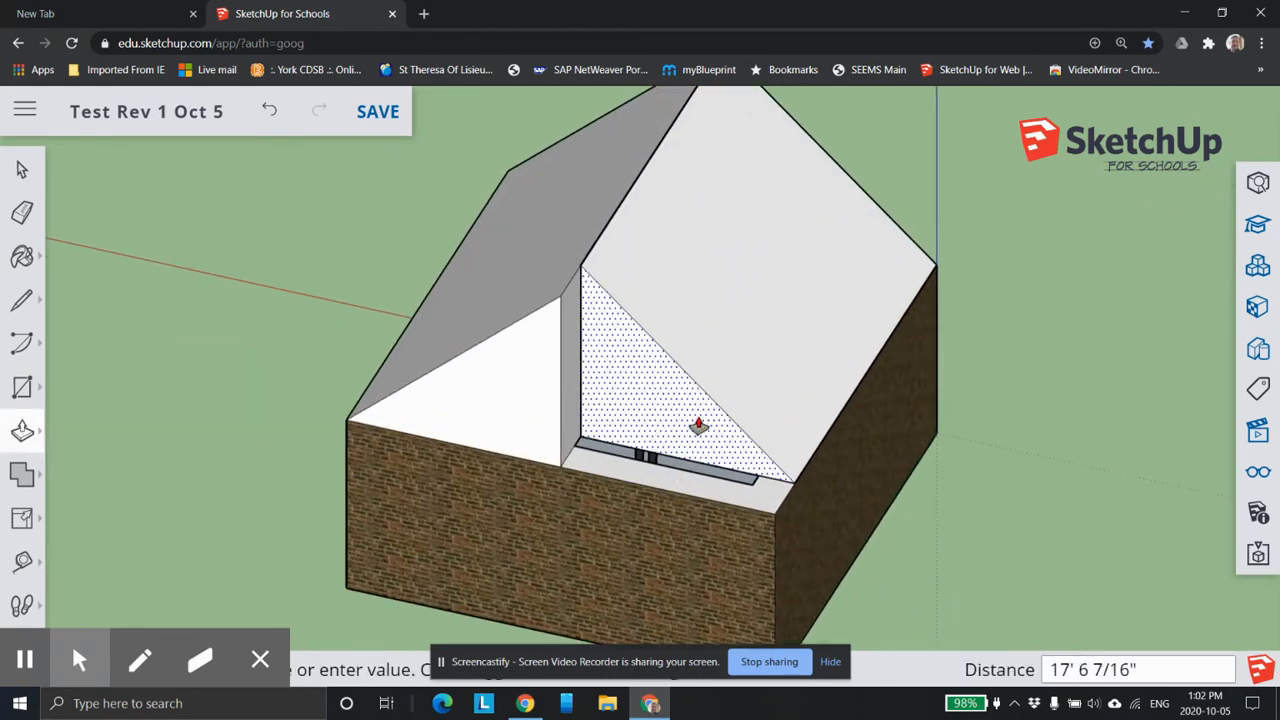
scroll(692, 427, up, 2)
scroll(600, 471, down, 1)
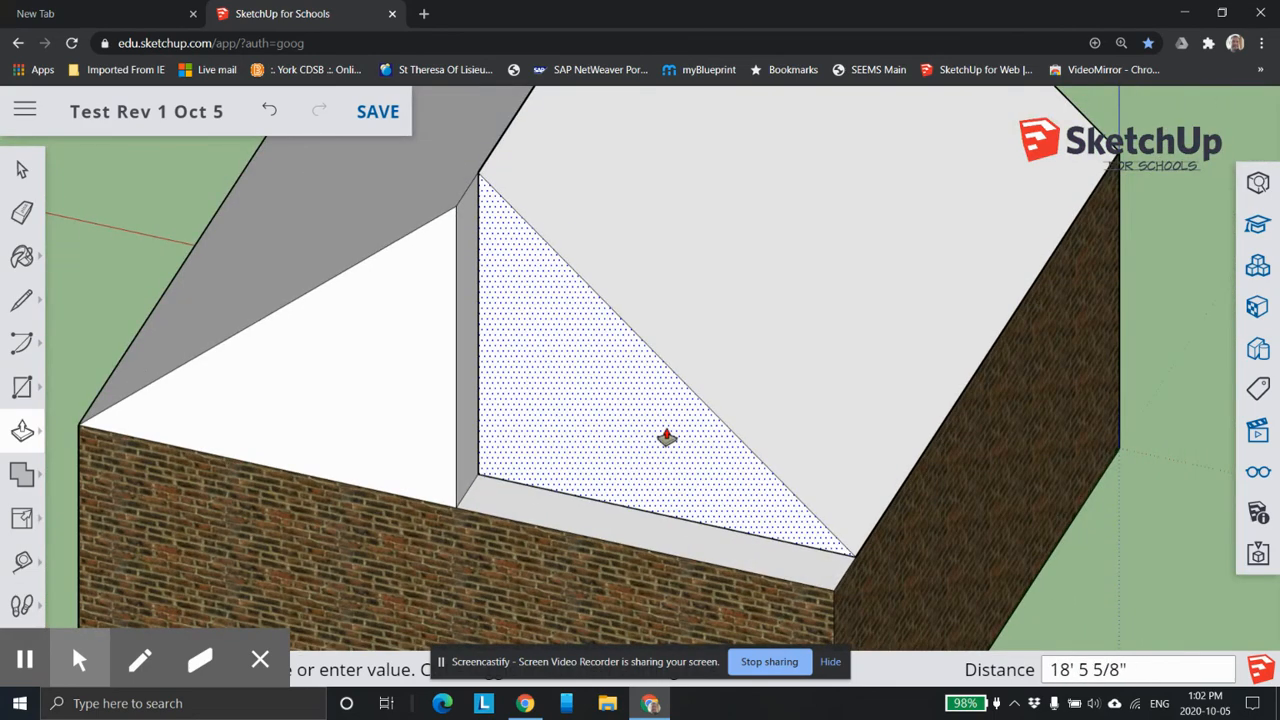
click(826, 589)
scroll(857, 362, down, 3)
middle_drag(589, 392, 792, 372)
scroll(654, 408, up, 2)
scroll(654, 408, down, 3)
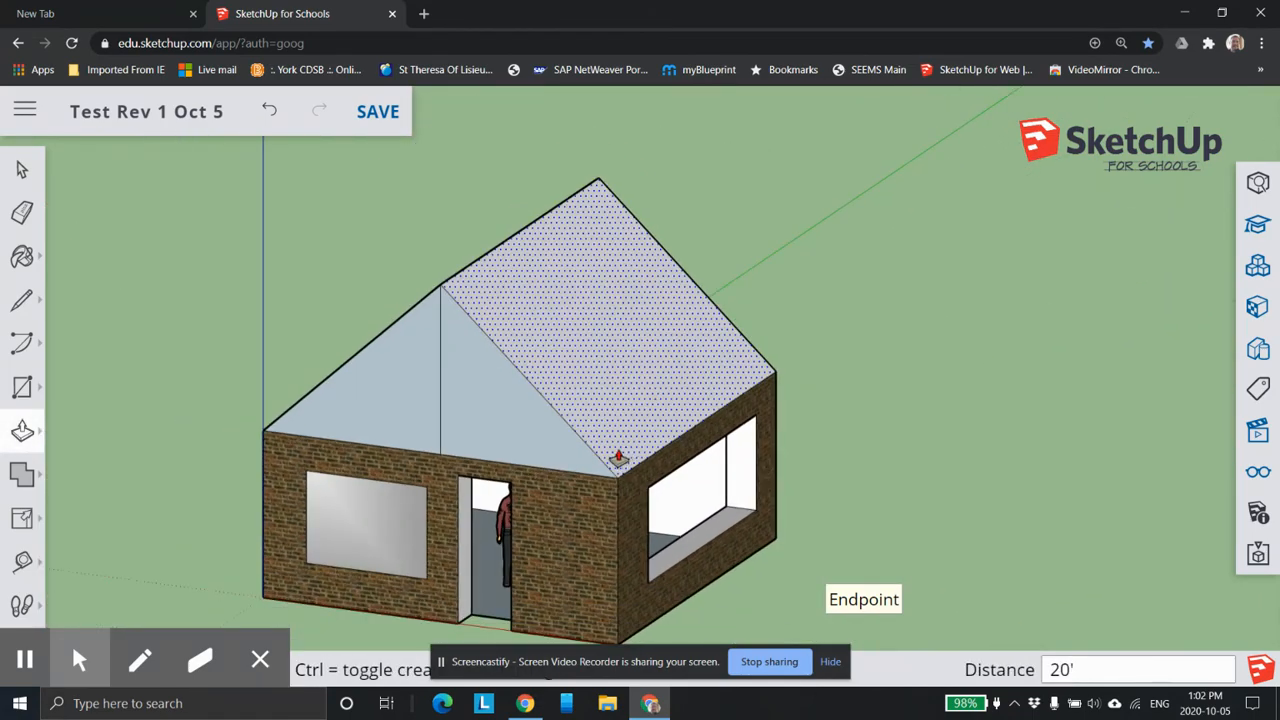
middle_drag(620, 458, 557, 458)
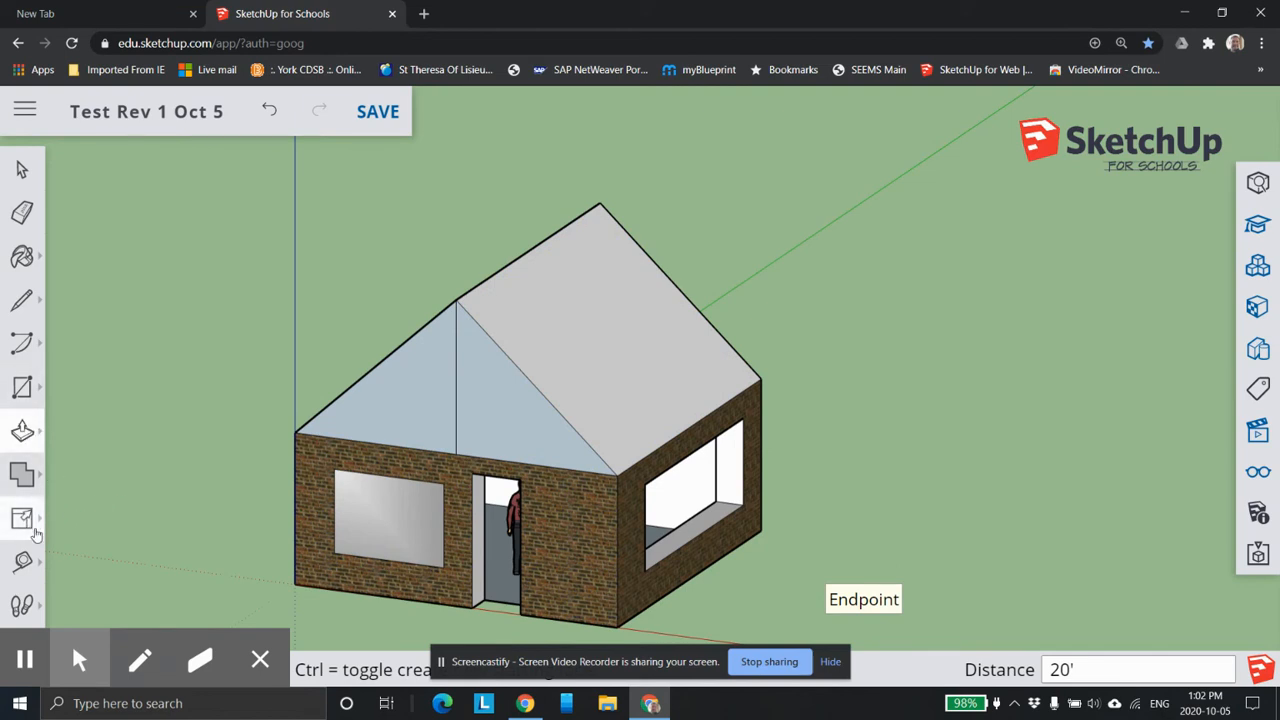
Erase the vertical line that divides the front gable into two halves.
click(16, 440)
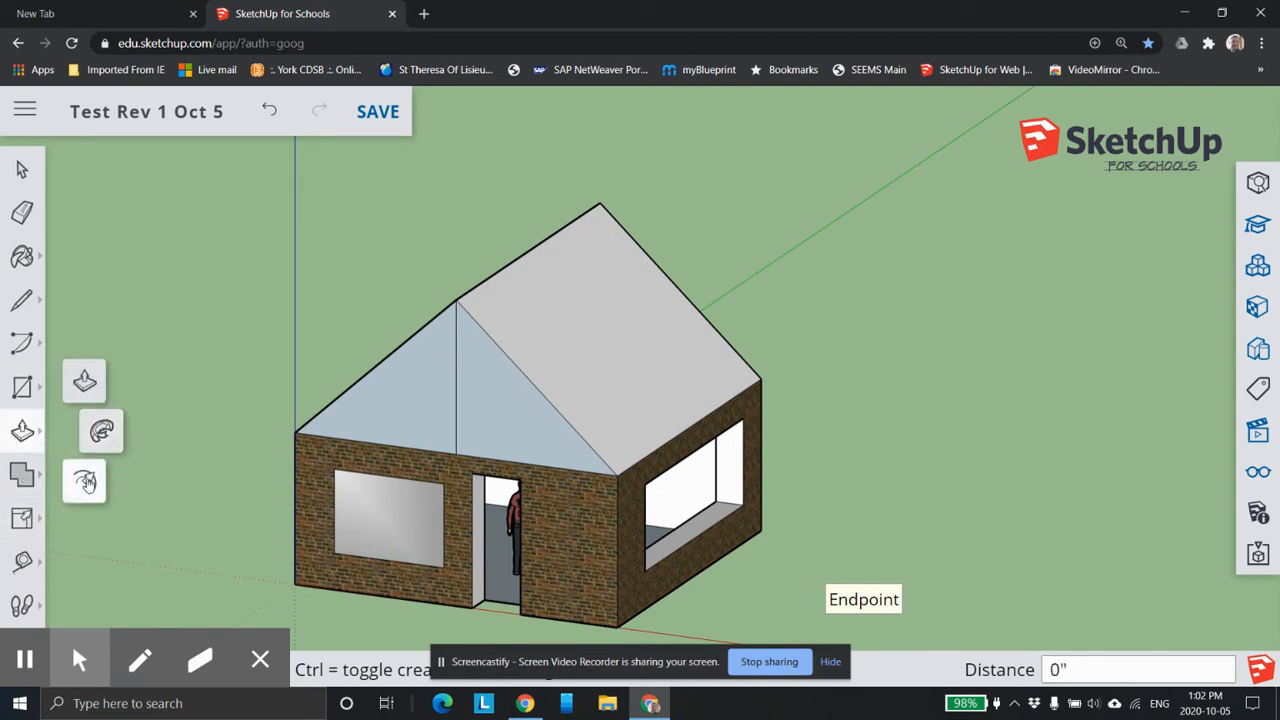
click(86, 480)
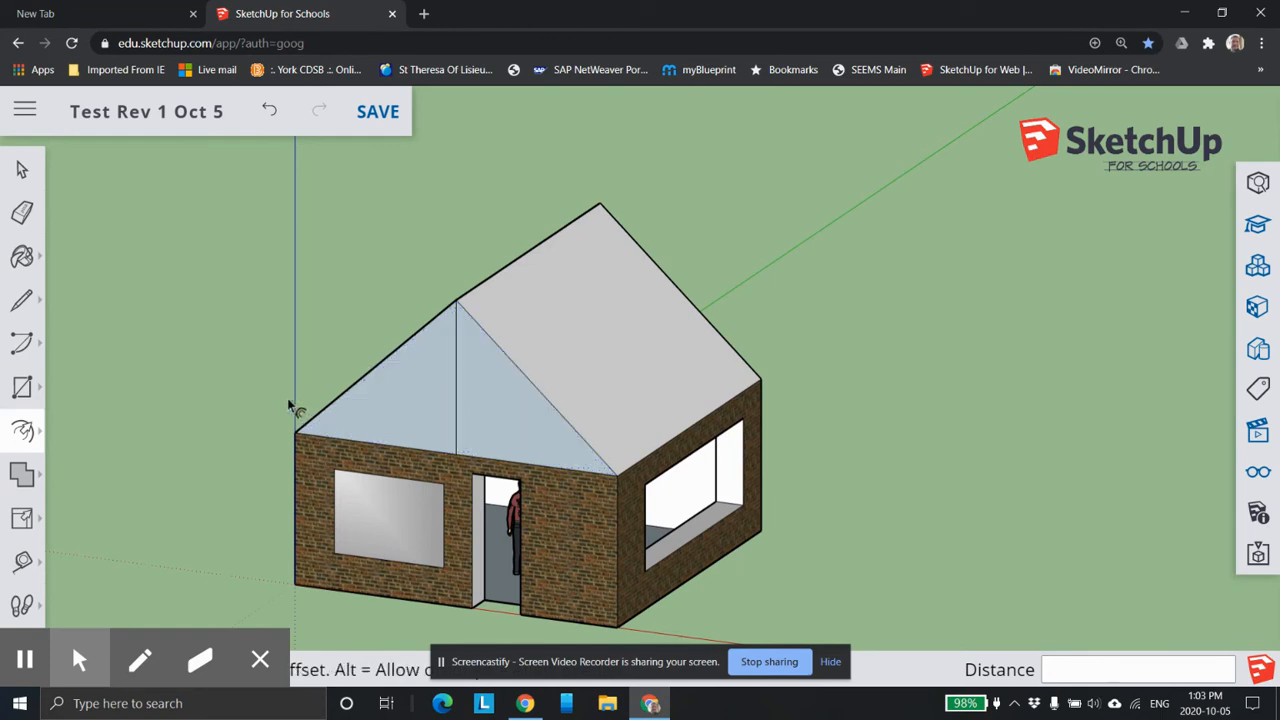
click(22, 212)
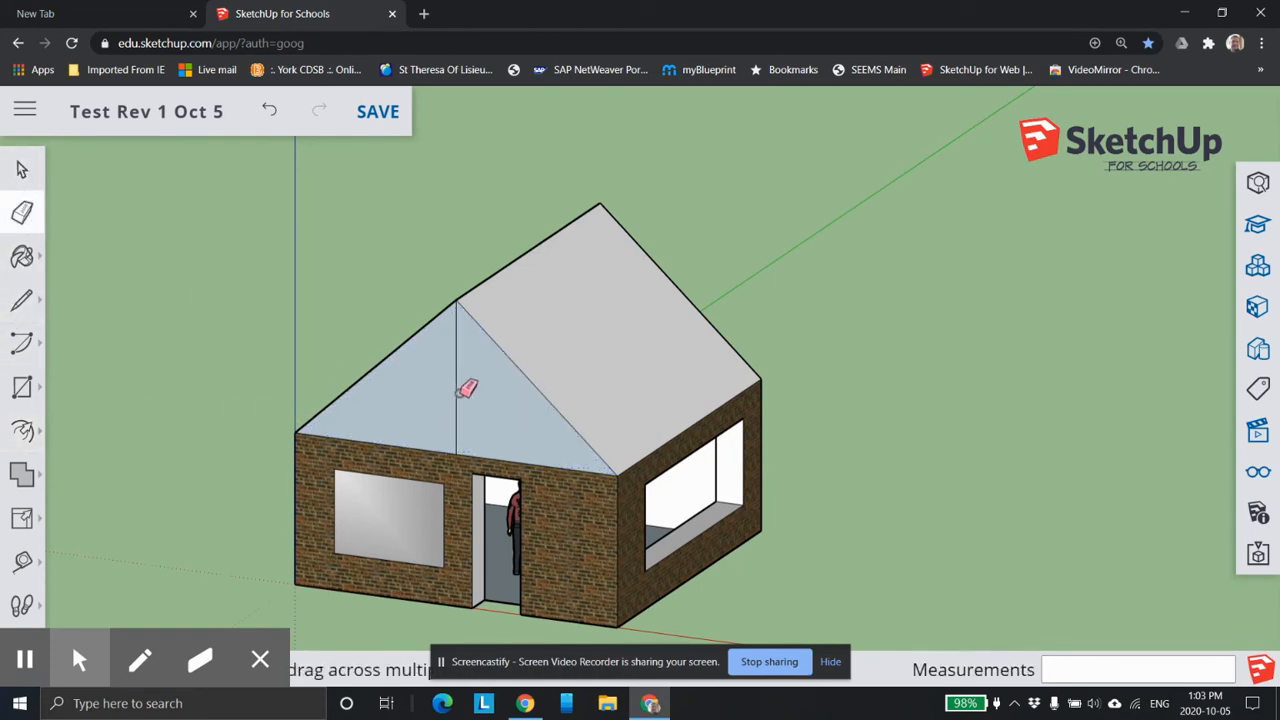
Offset the front gable's outline about 11" inward to form a triangular border strip.
click(27, 431)
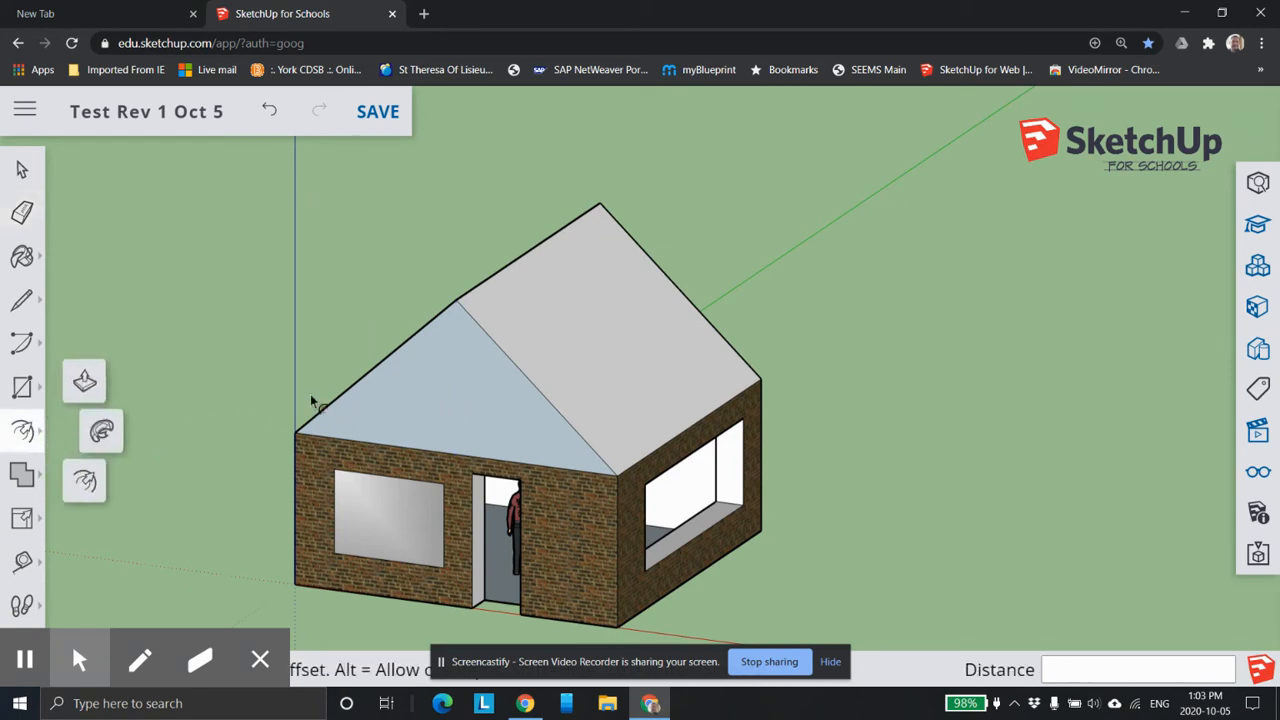
click(400, 371)
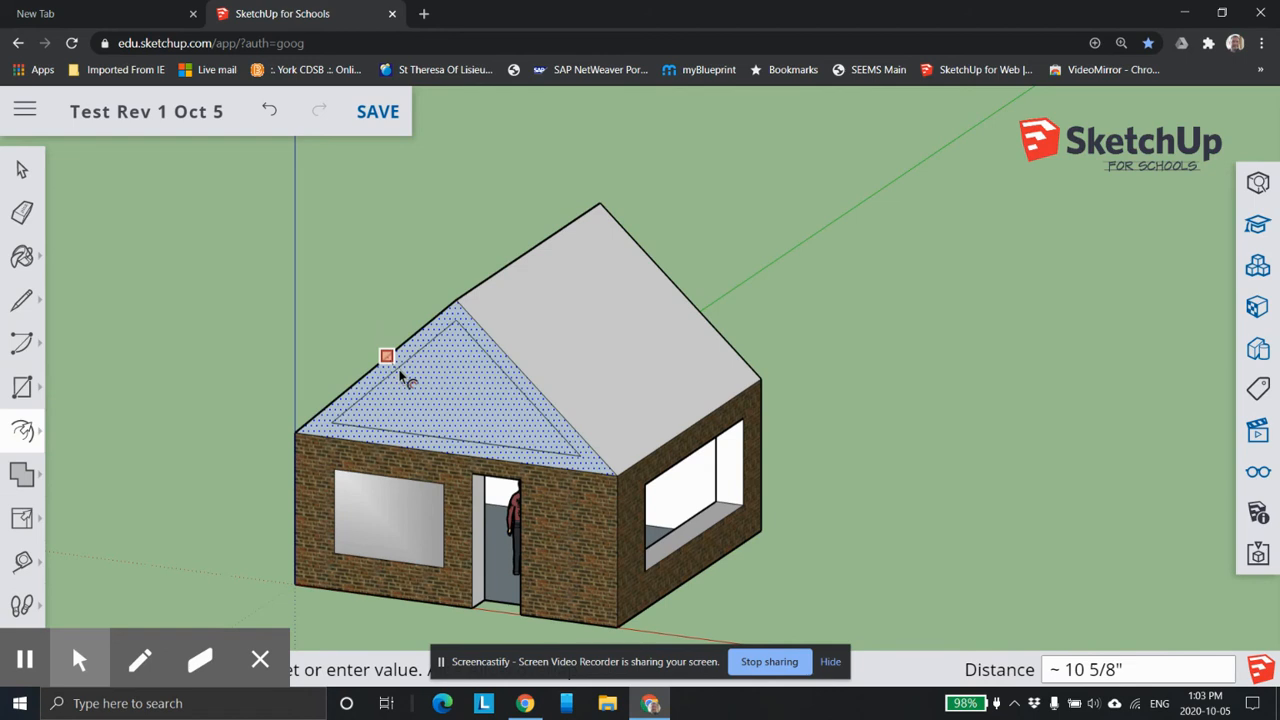
click(405, 376)
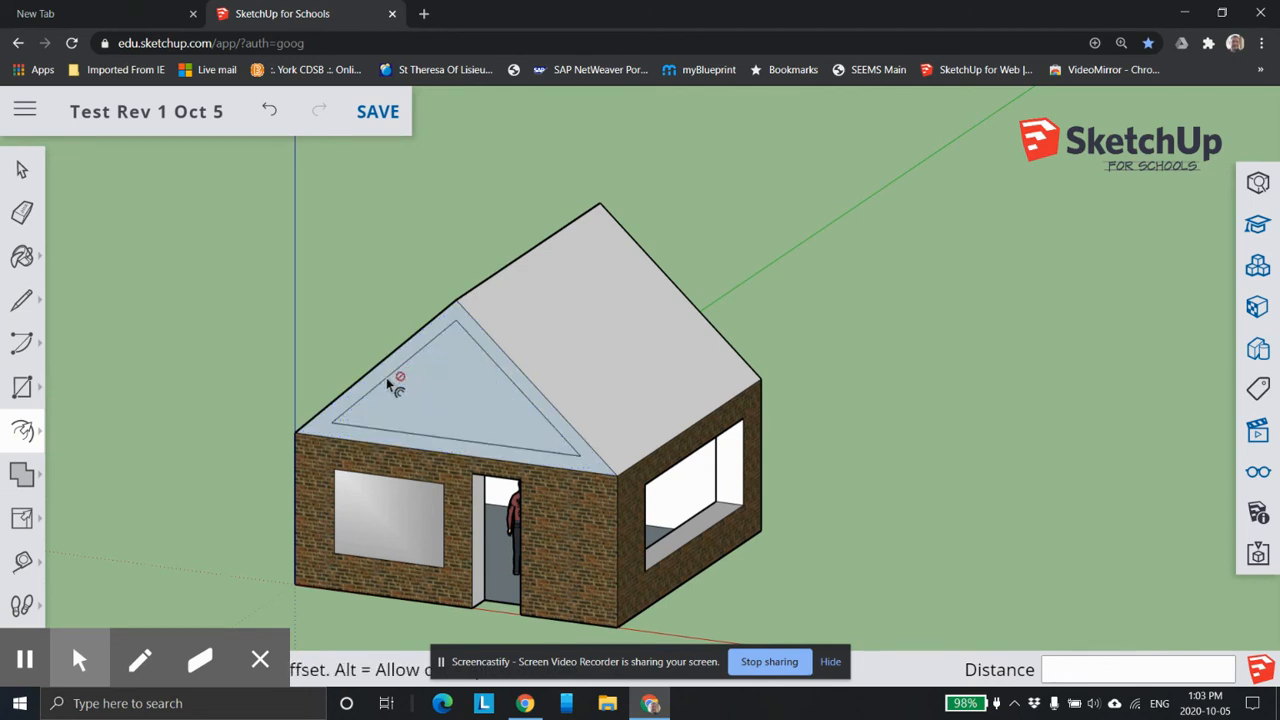
Pull the front gable's border strip about 7" out from the wall.
middle_drag(419, 345, 507, 427)
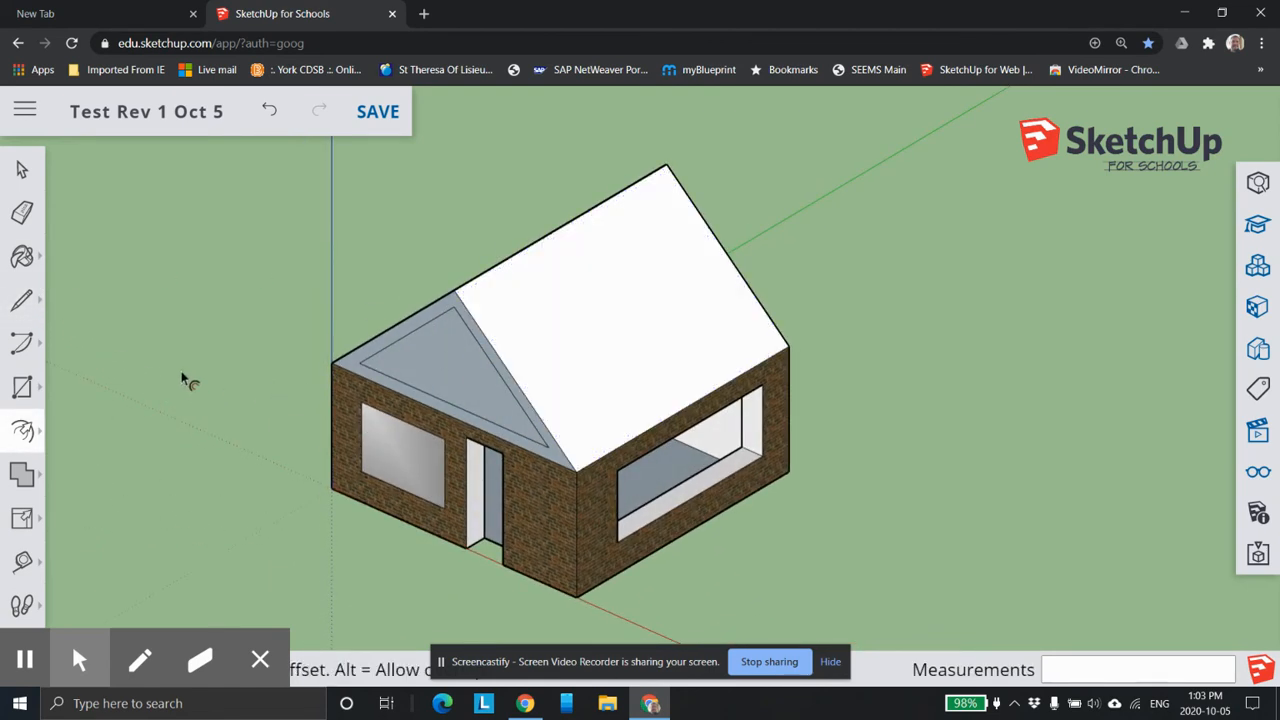
click(24, 430)
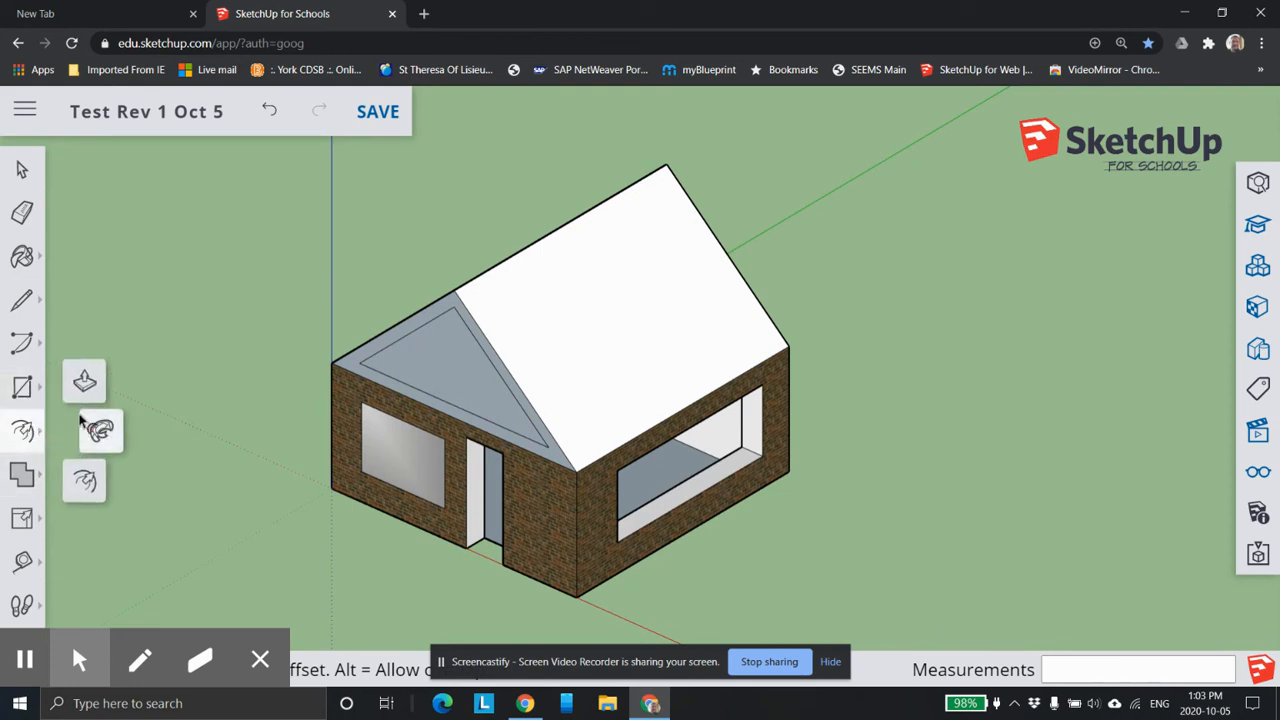
click(83, 374)
click(398, 333)
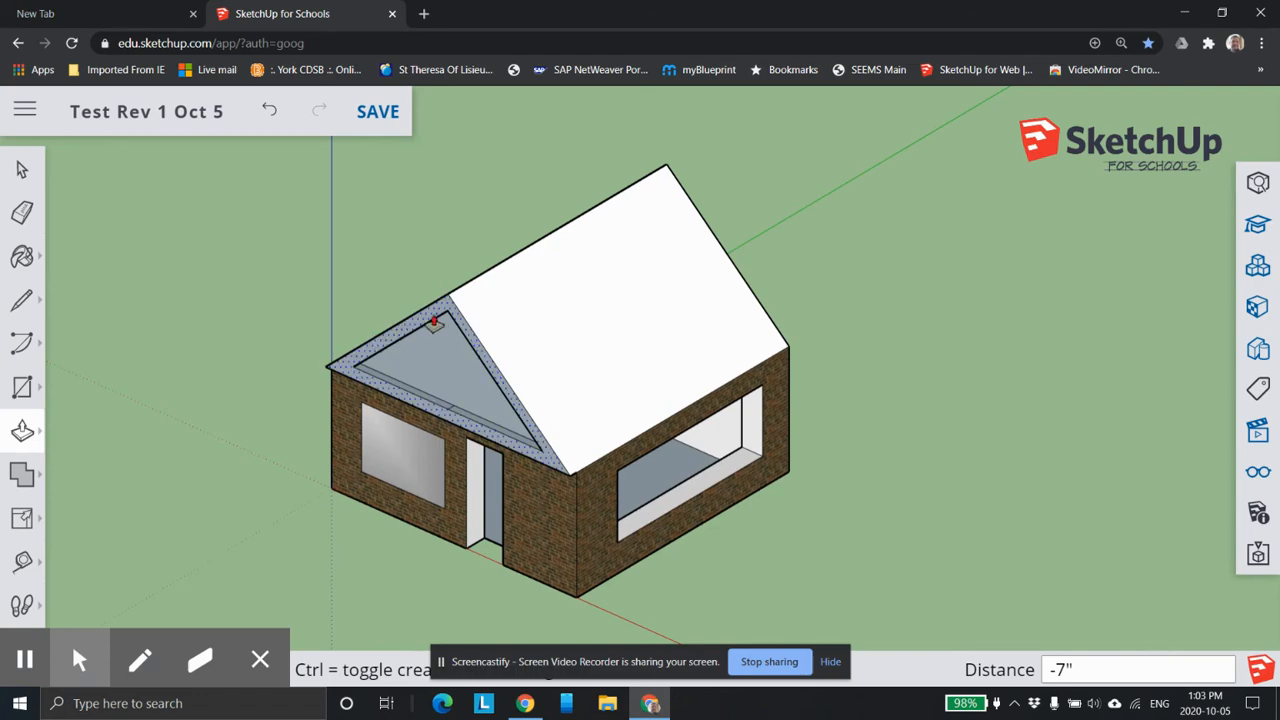
middle_drag(425, 368, 609, 426)
mouse_move(816, 349)
shift+middle_down()
mouse_move(449, 394)
mouse_move(956, 281)
shift+middle_up()
scroll(806, 372, up, 1)
mouse_move(758, 368)
middle_down()
mouse_move(853, 345)
mouse_move(880, 318)
middle_up()
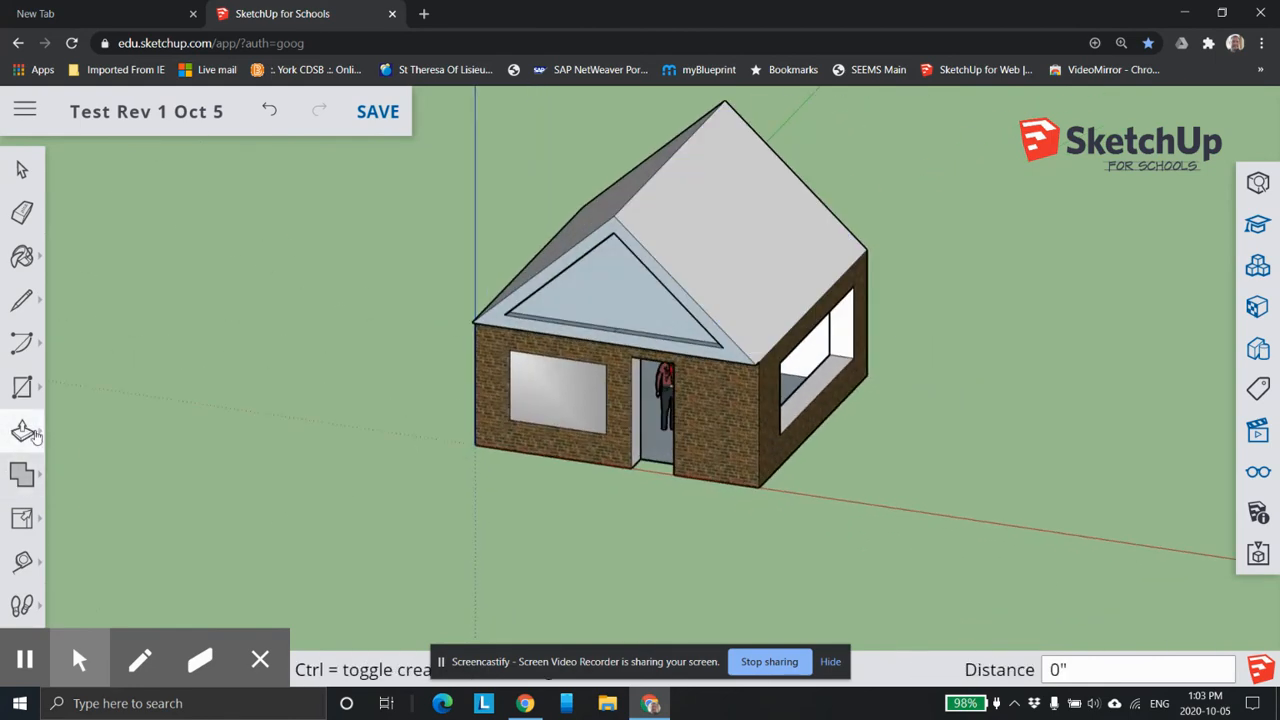
Offset the outer outline of the raised gable border inward to add a second, thinner border within it.
click(26, 430)
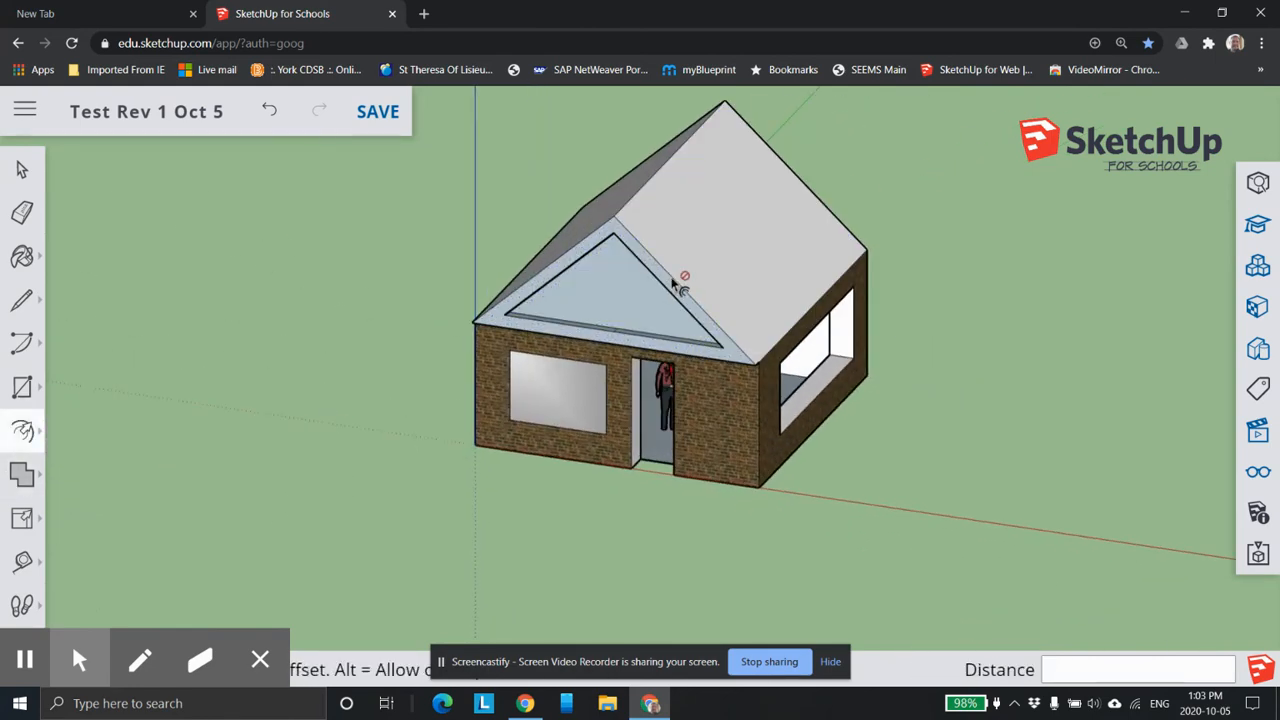
scroll(665, 275, up, 2)
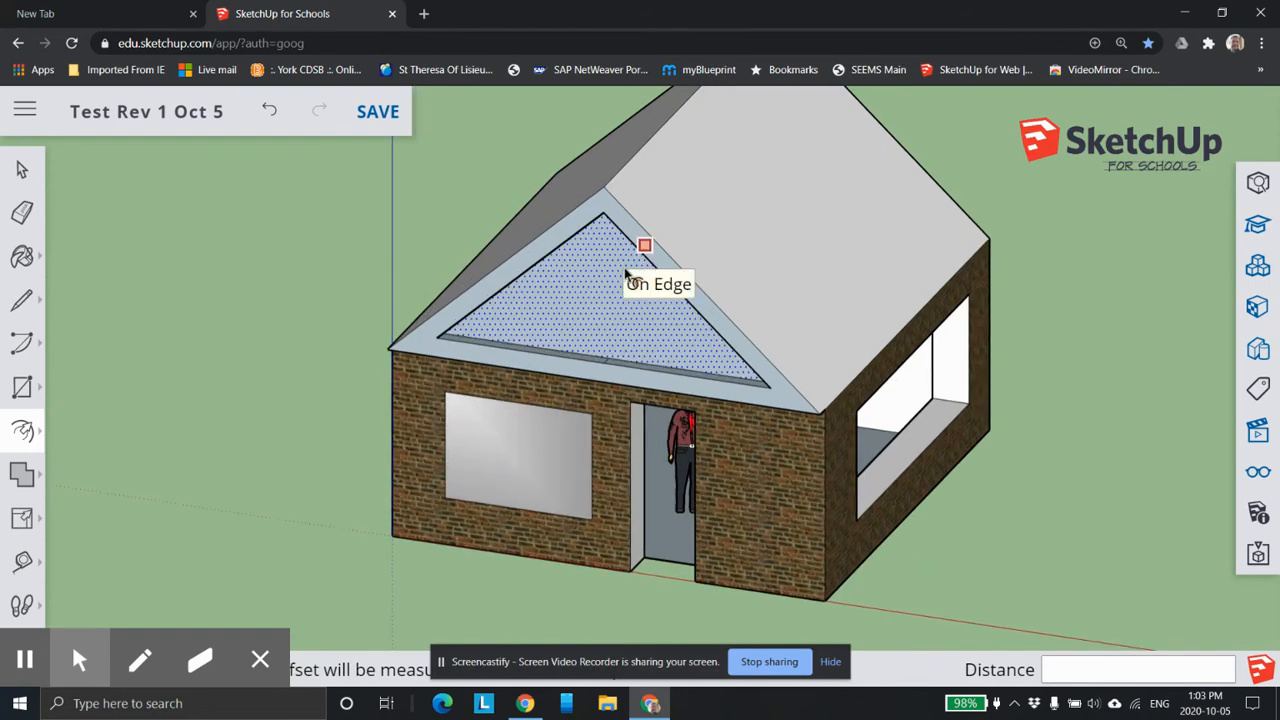
click(26, 430)
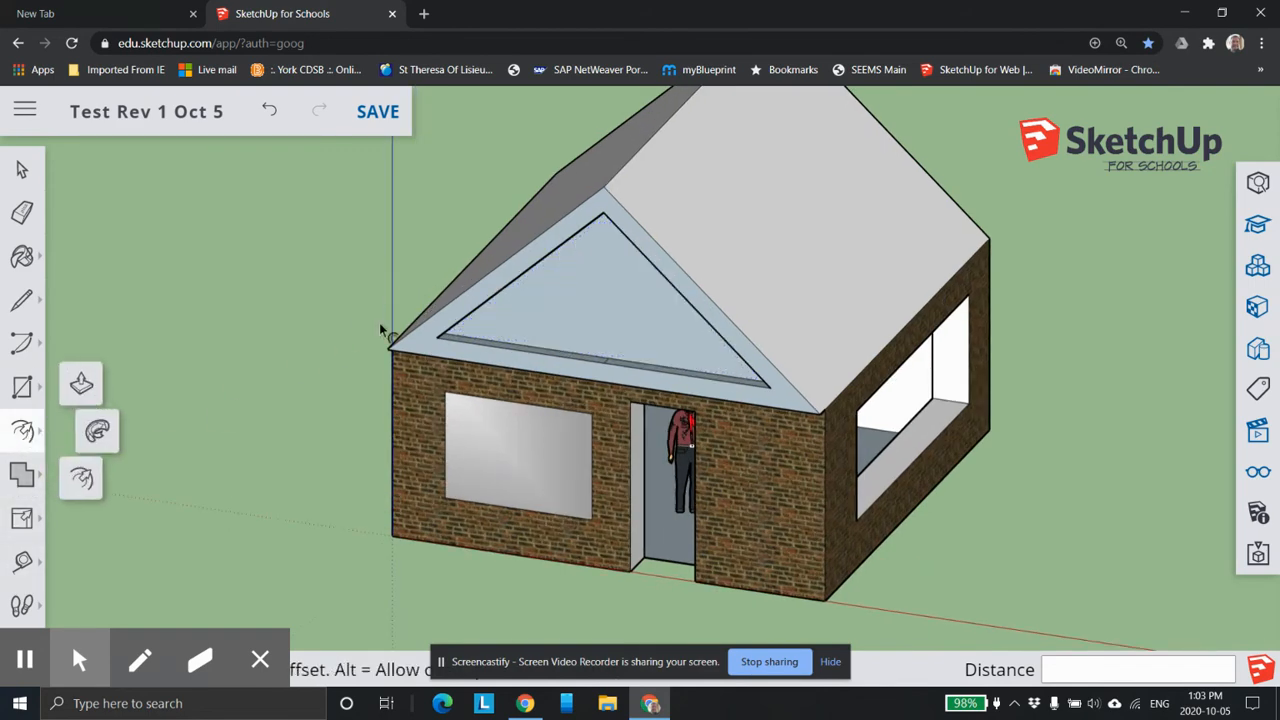
click(639, 233)
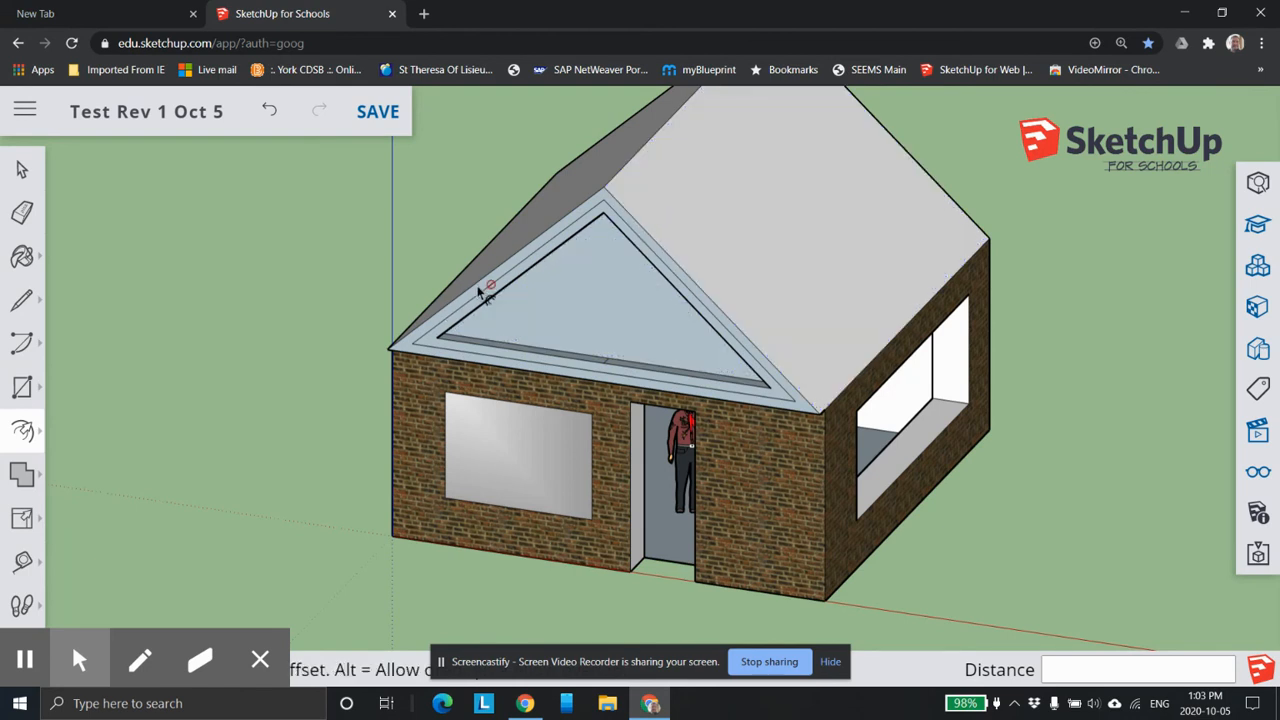
Undo the front gable's offsets, the raised border and the erasing of its vertical line.
click(269, 113)
click(269, 113)
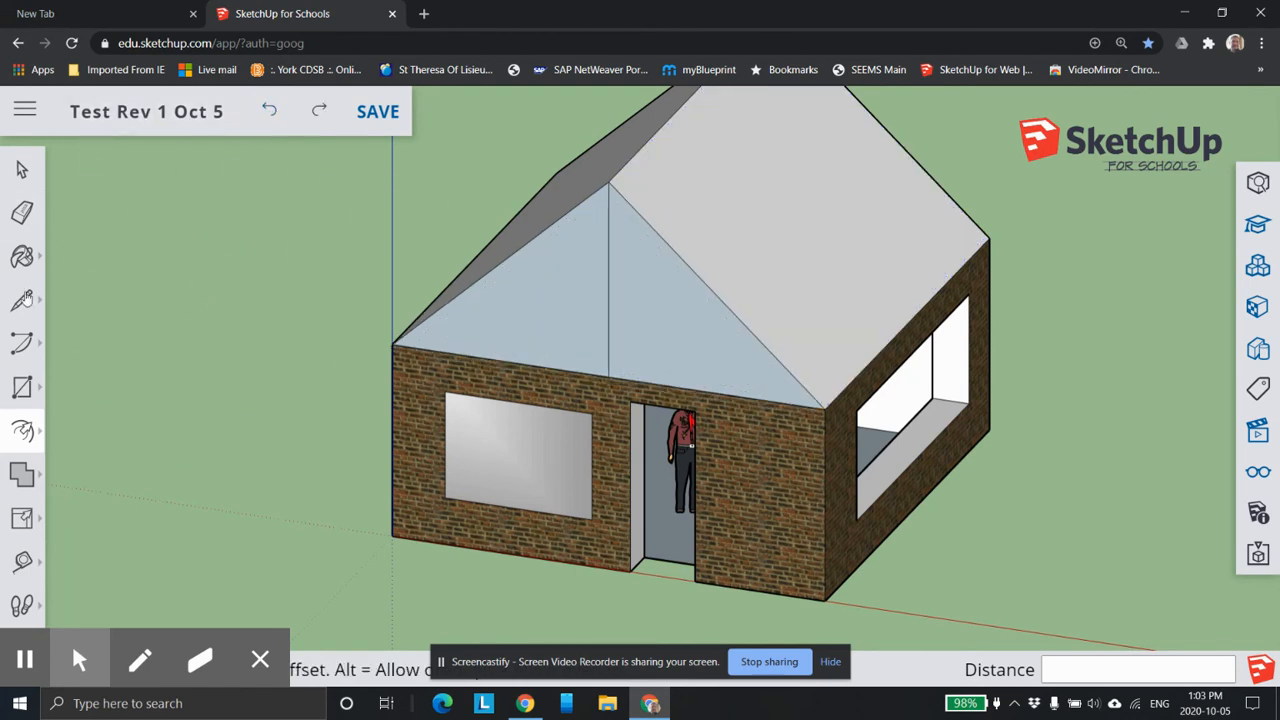
Erase the vertical line on the front gable and offset the gable's outline about 8" outward.
key(e)
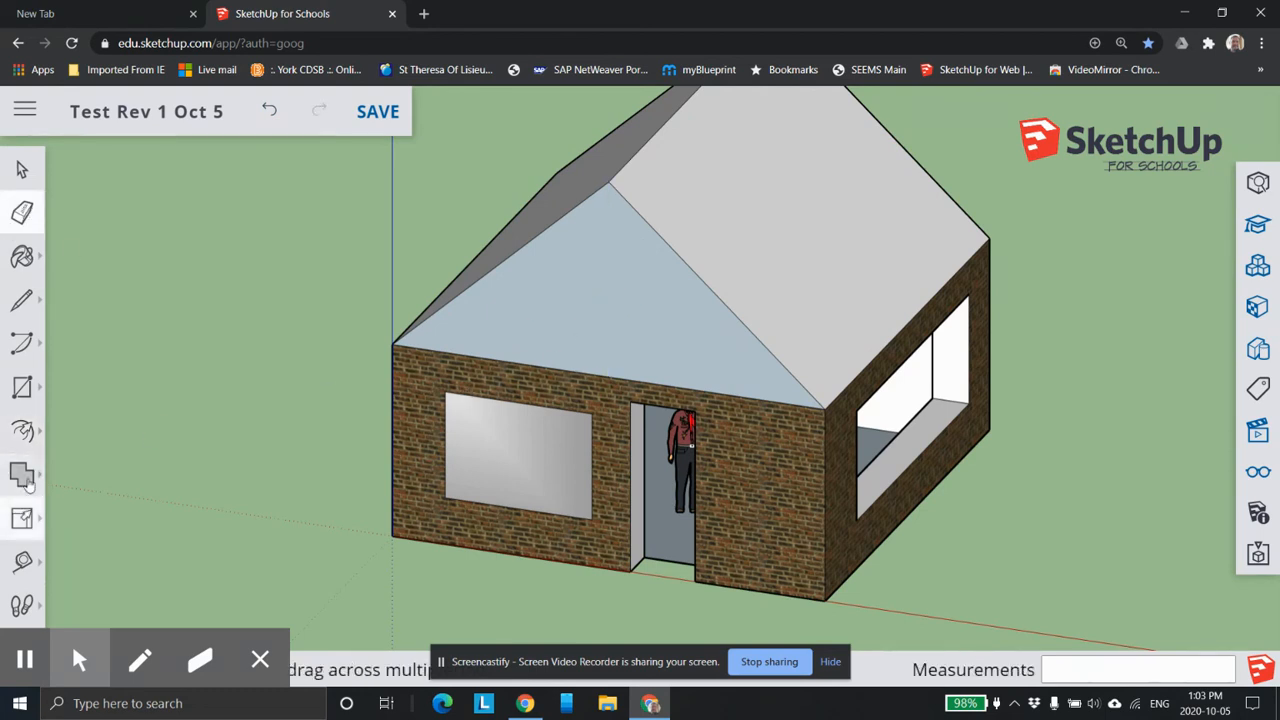
click(22, 430)
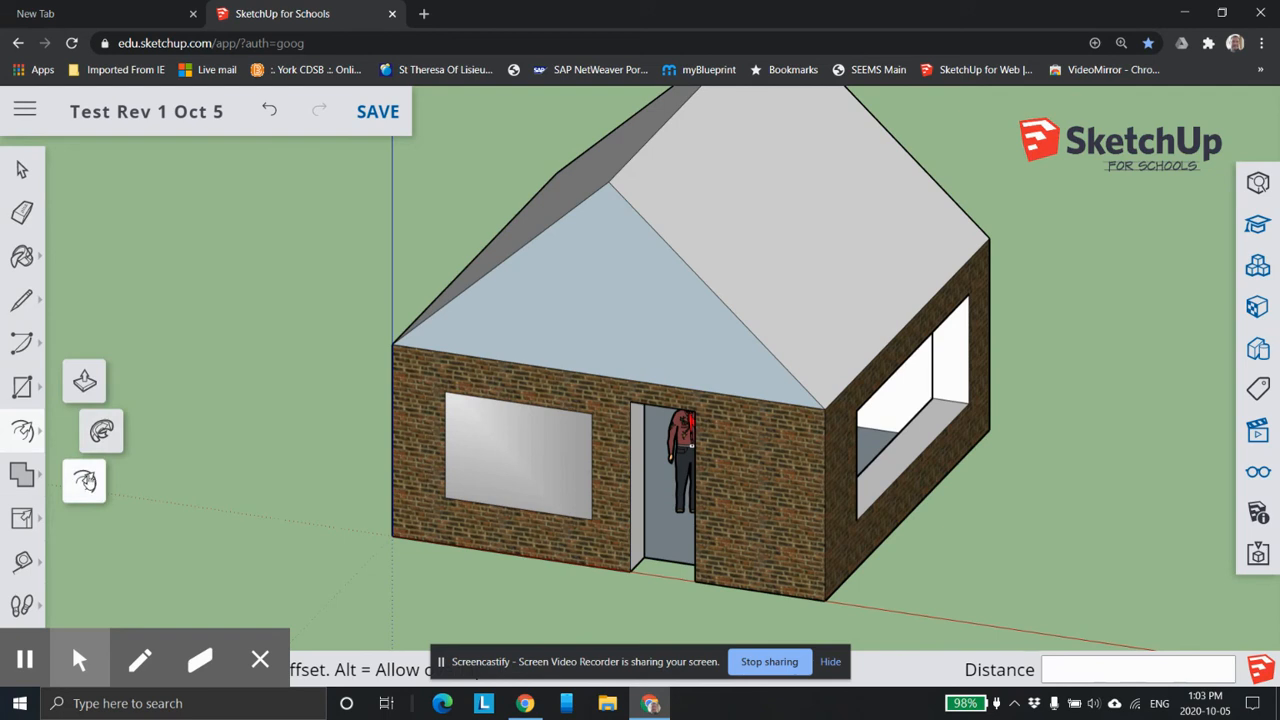
click(85, 480)
click(534, 236)
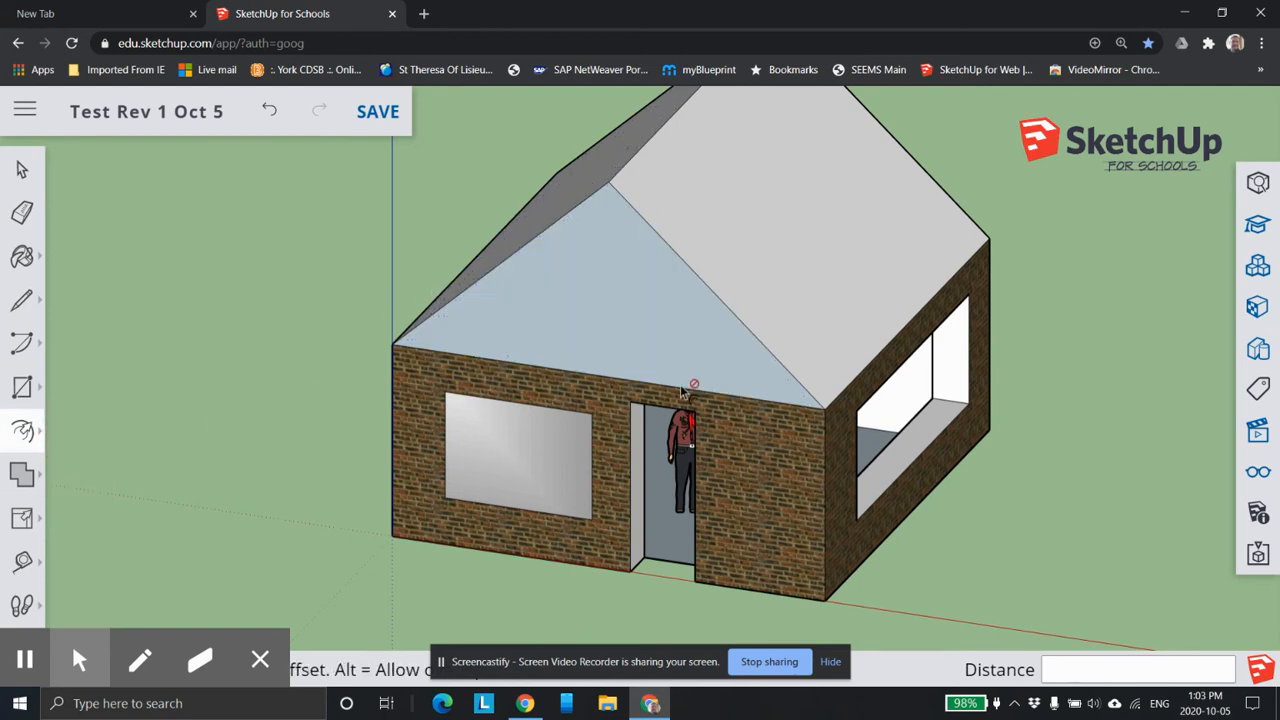
click(784, 366)
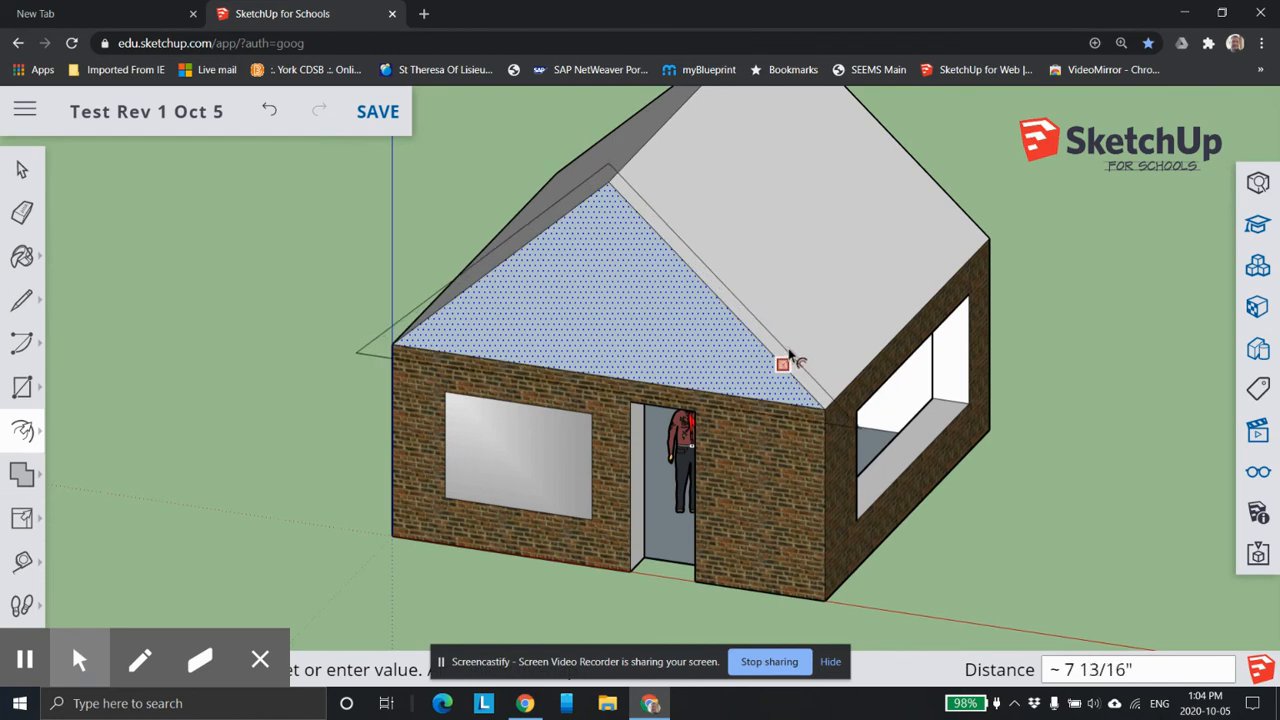
click(789, 352)
Extrude the gable's outer border strip about 21' 7" back over the roof so it overhangs the rear wall.
scroll(856, 366, down, 5)
scroll(881, 383, up, 2)
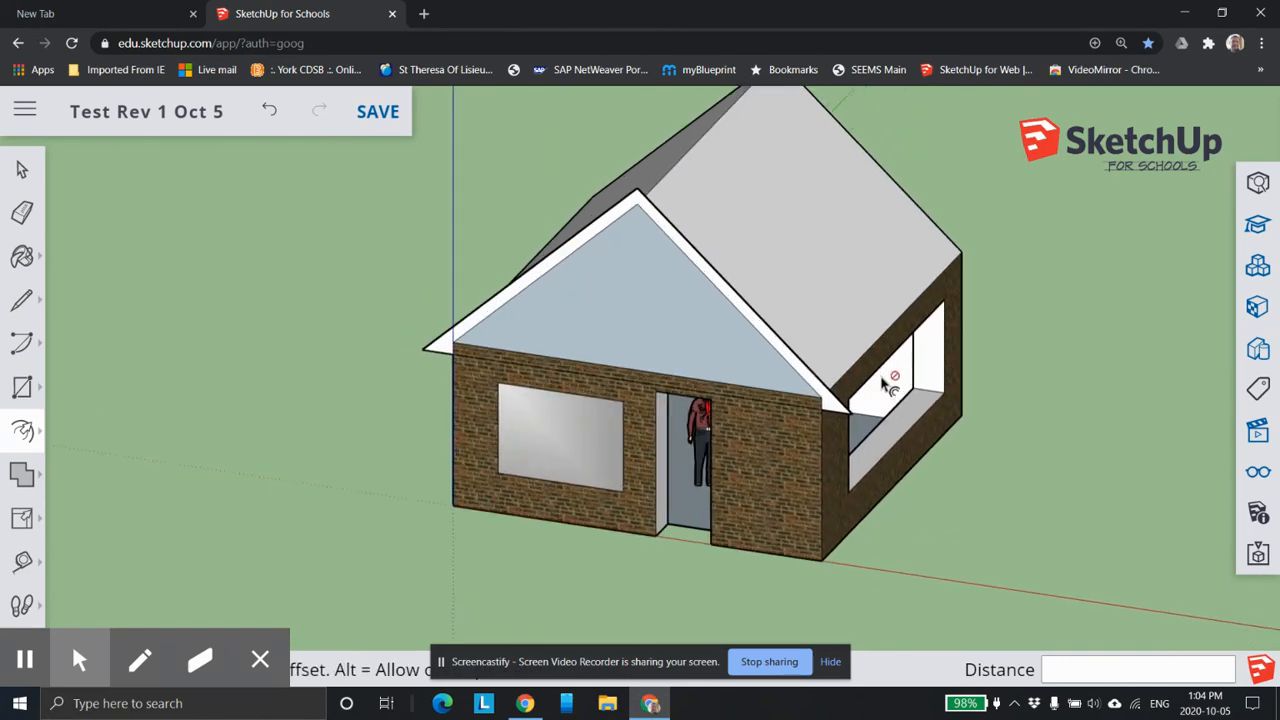
middle_drag(880, 405, 194, 590)
mouse_move(38, 450)
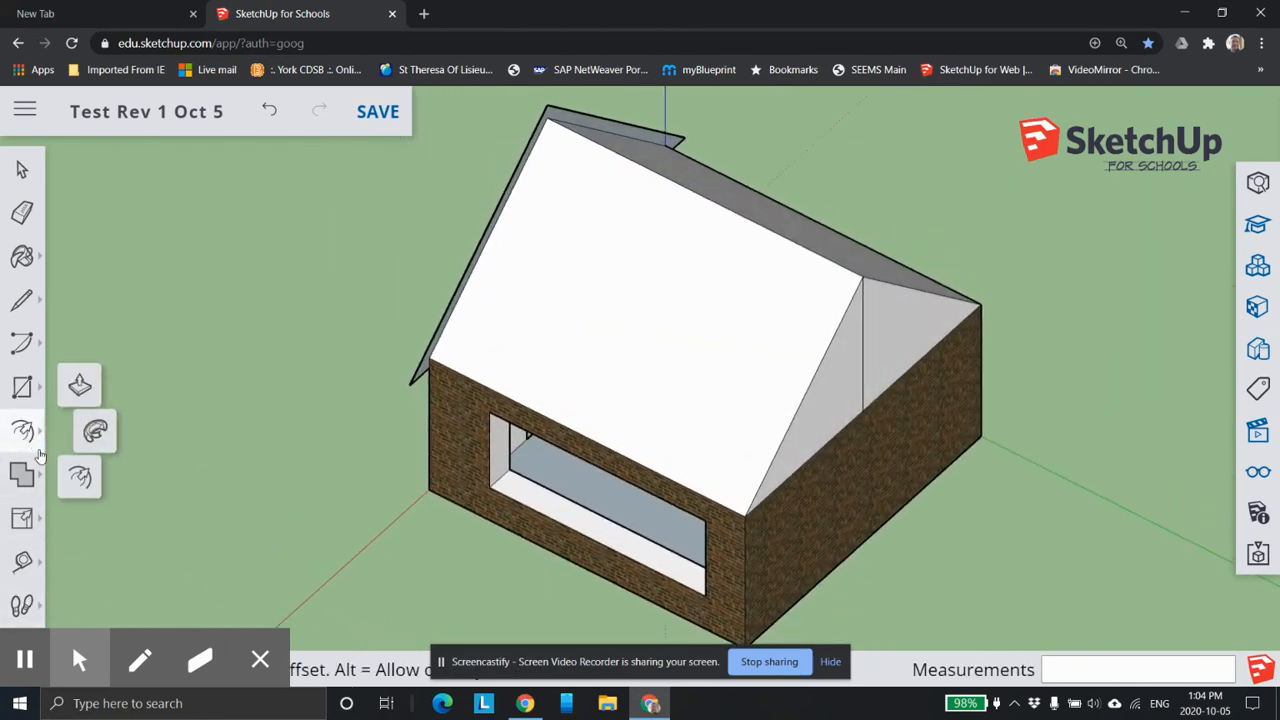
click(79, 385)
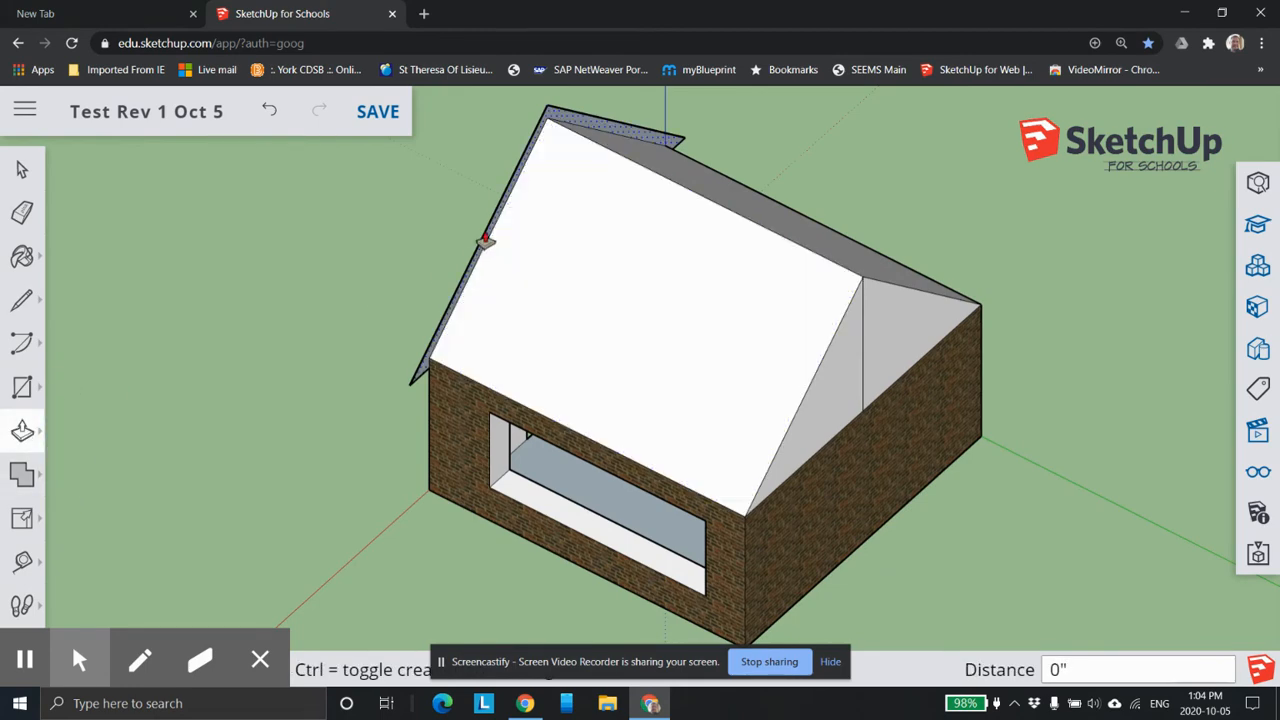
scroll(540, 316, up, 1)
scroll(541, 317, down, 3)
shift+middle_drag(569, 325, 406, 200)
scroll(548, 172, up, 3)
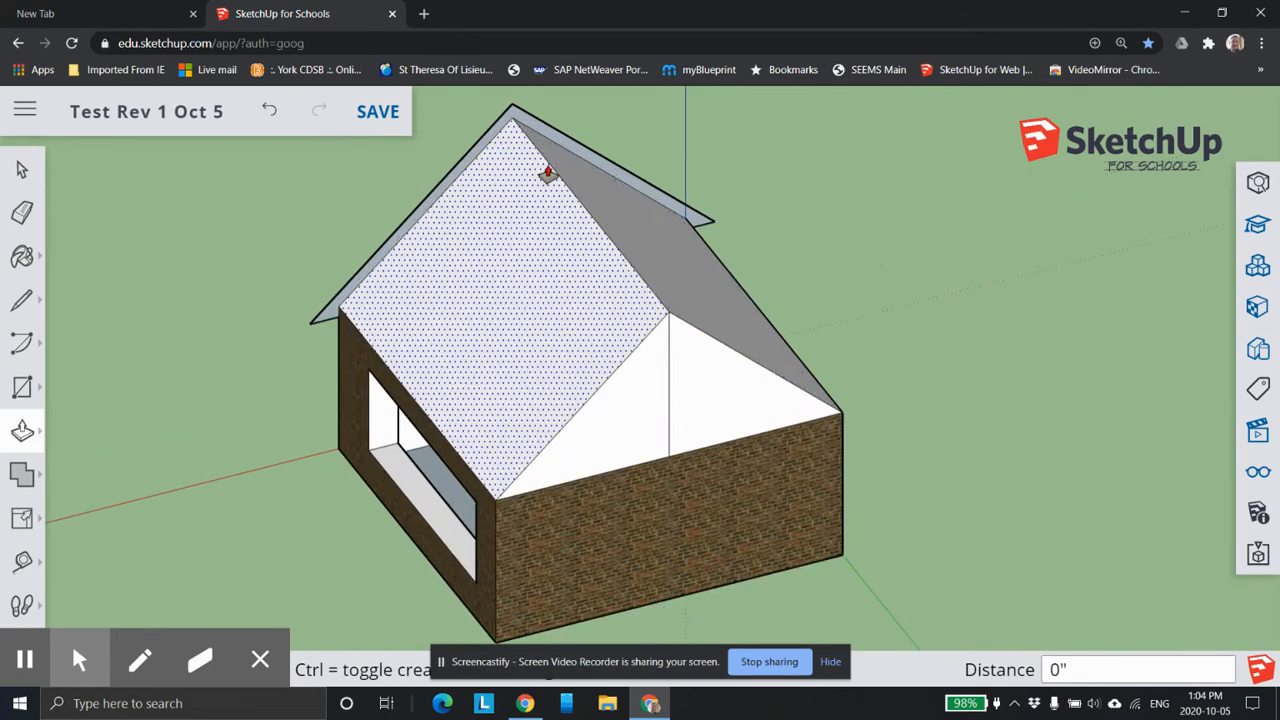
scroll(548, 172, up, 2)
click(552, 128)
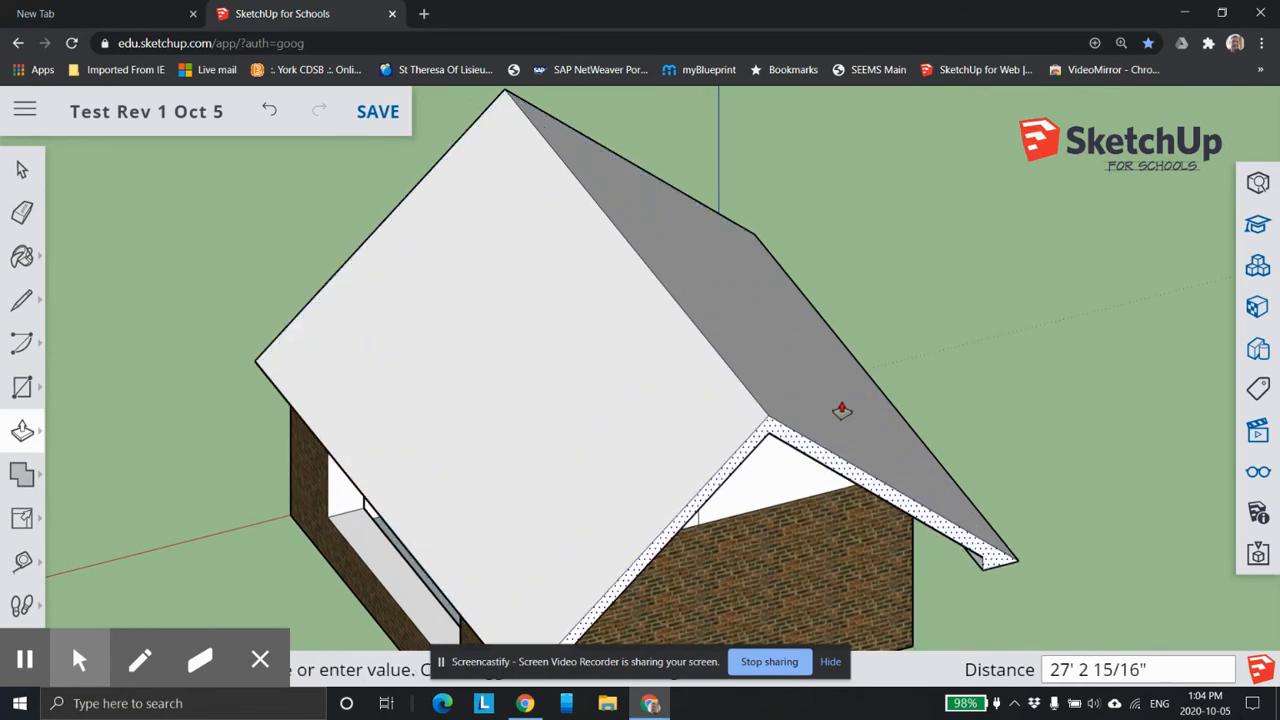
scroll(832, 406, up, 2)
scroll(831, 408, down, 2)
middle_drag(843, 469, 1051, 449)
middle_drag(853, 437, 951, 443)
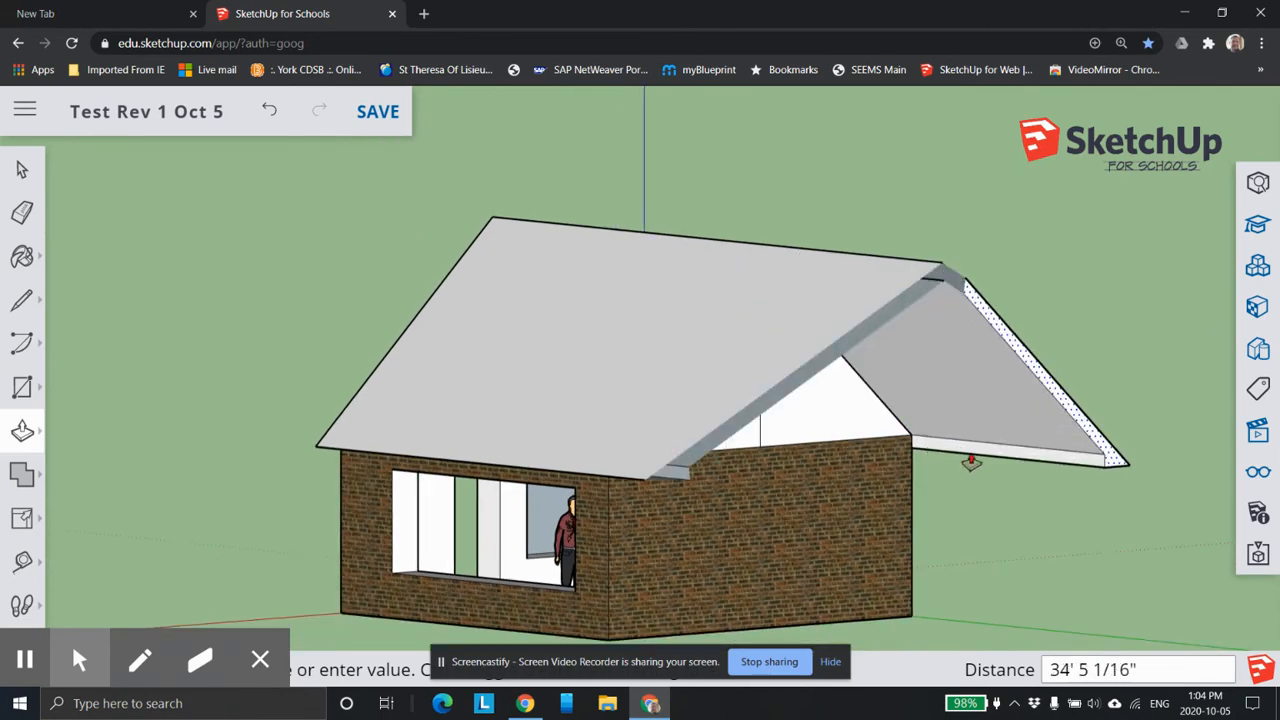
middle_drag(960, 449, 757, 233)
middle_drag(797, 291, 968, 530)
scroll(722, 448, up, 1)
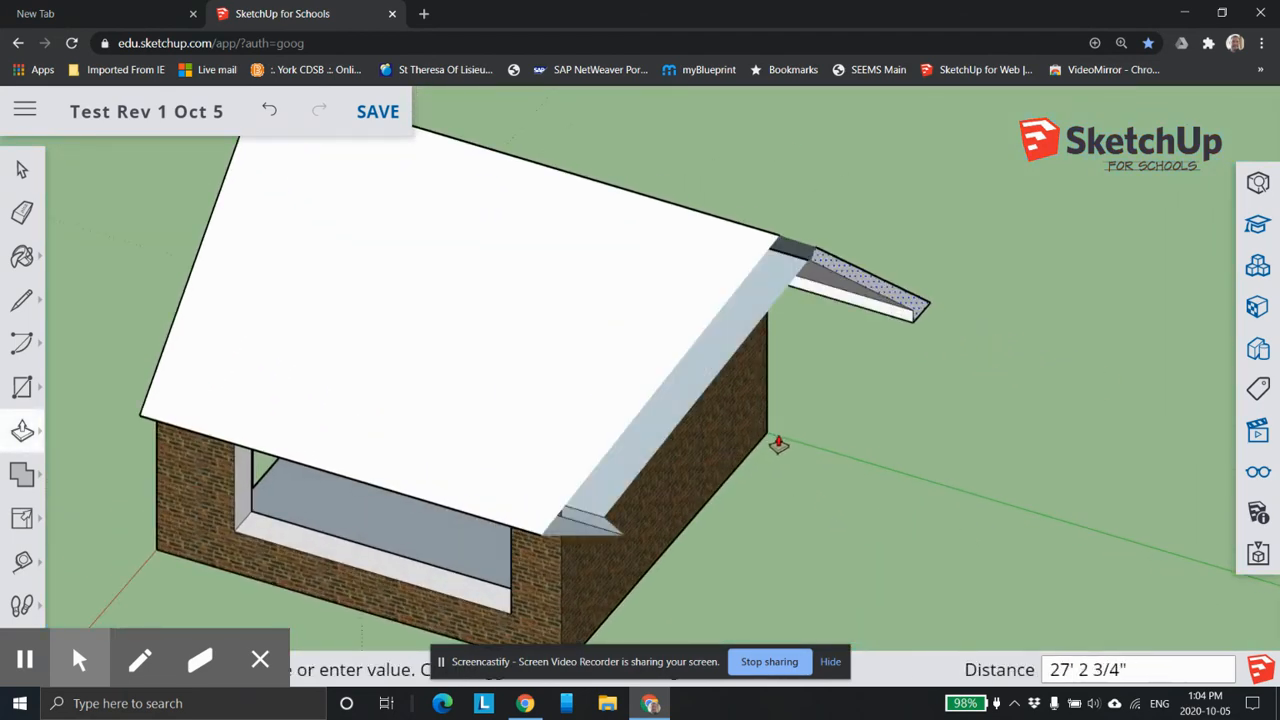
click(1259, 267)
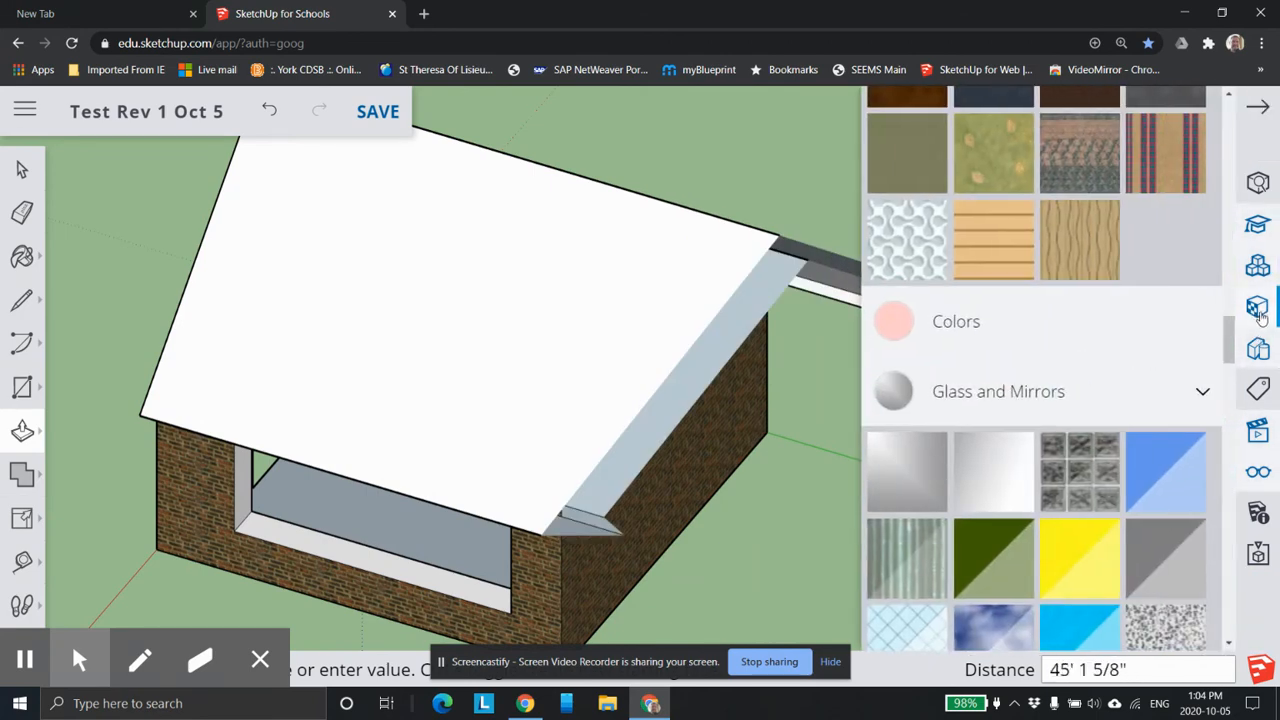
click(1258, 428)
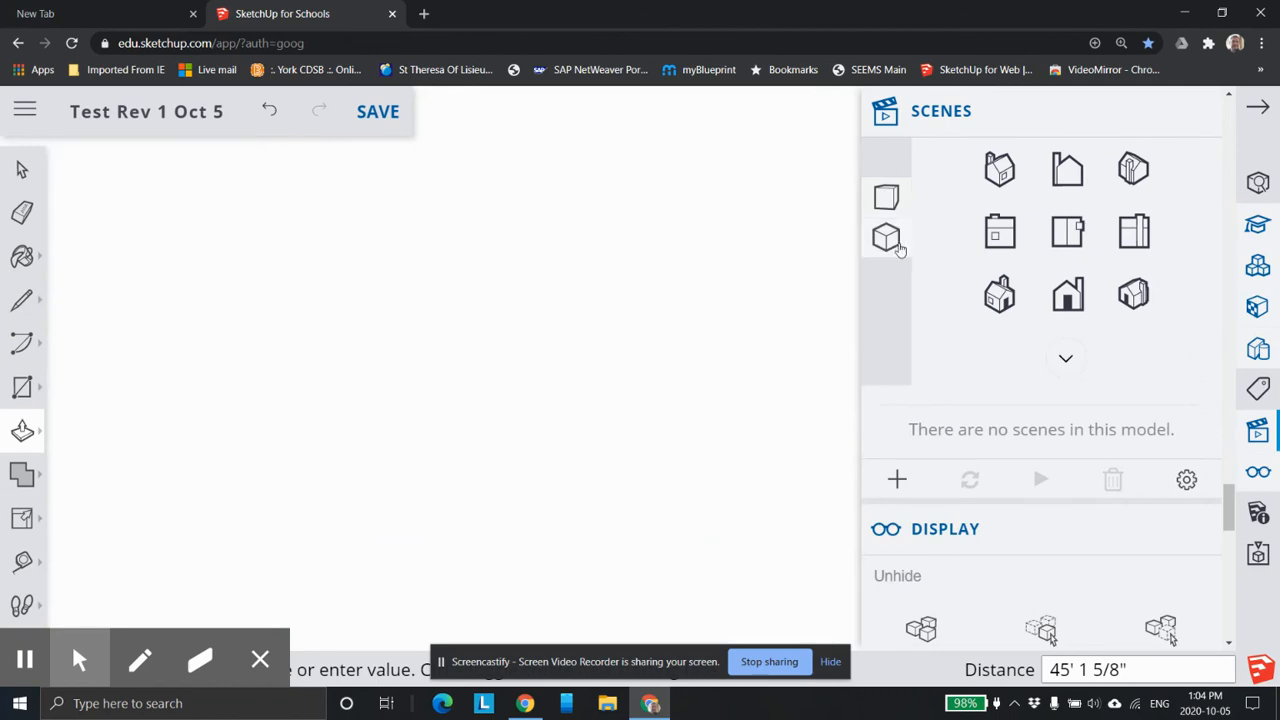
scroll(729, 388, down, 6)
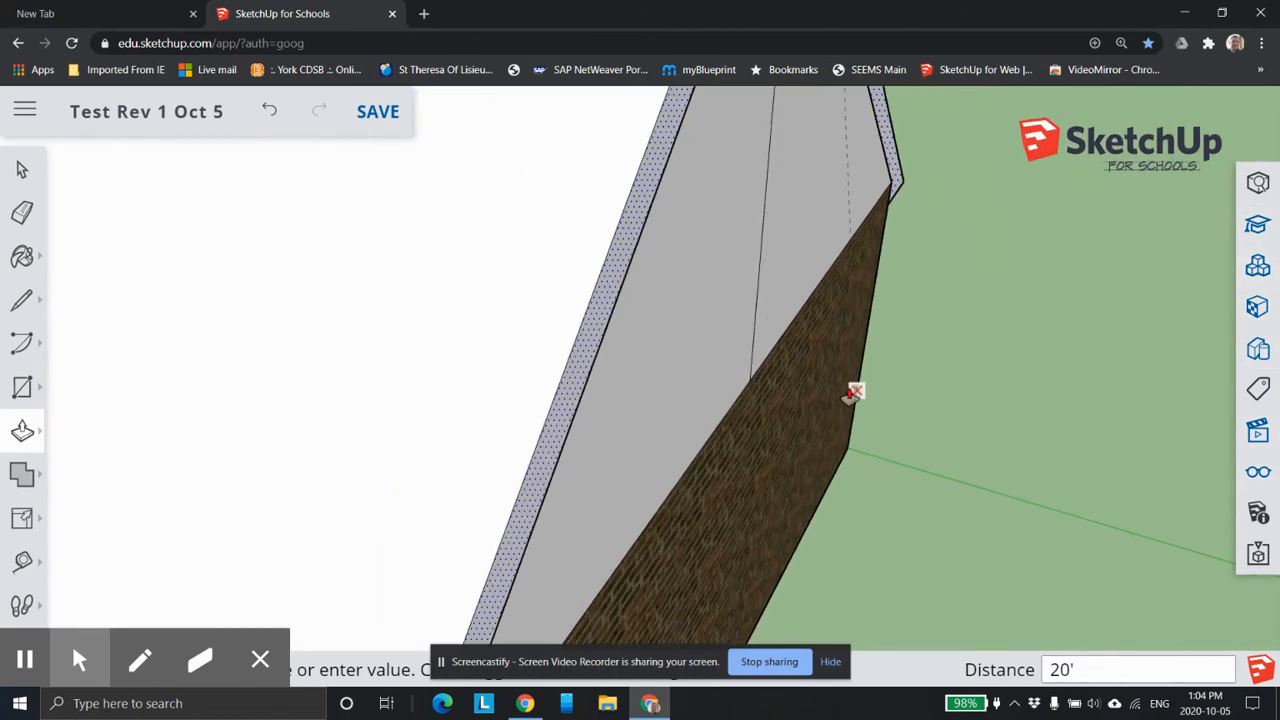
middle_drag(747, 370, 517, 346)
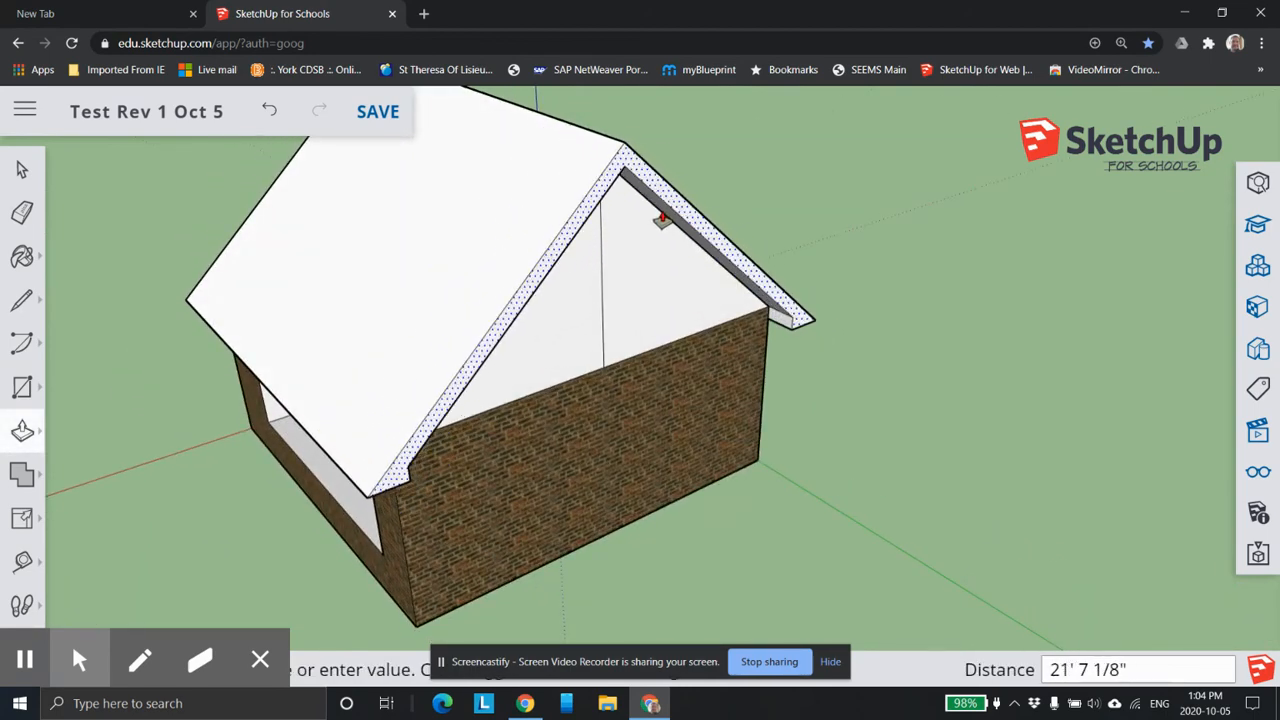
click(663, 216)
Pull the front face of the roof border about 1' 9" forward to form an overhang above the doorway wall.
middle_drag(621, 325, 715, 376)
click(662, 293)
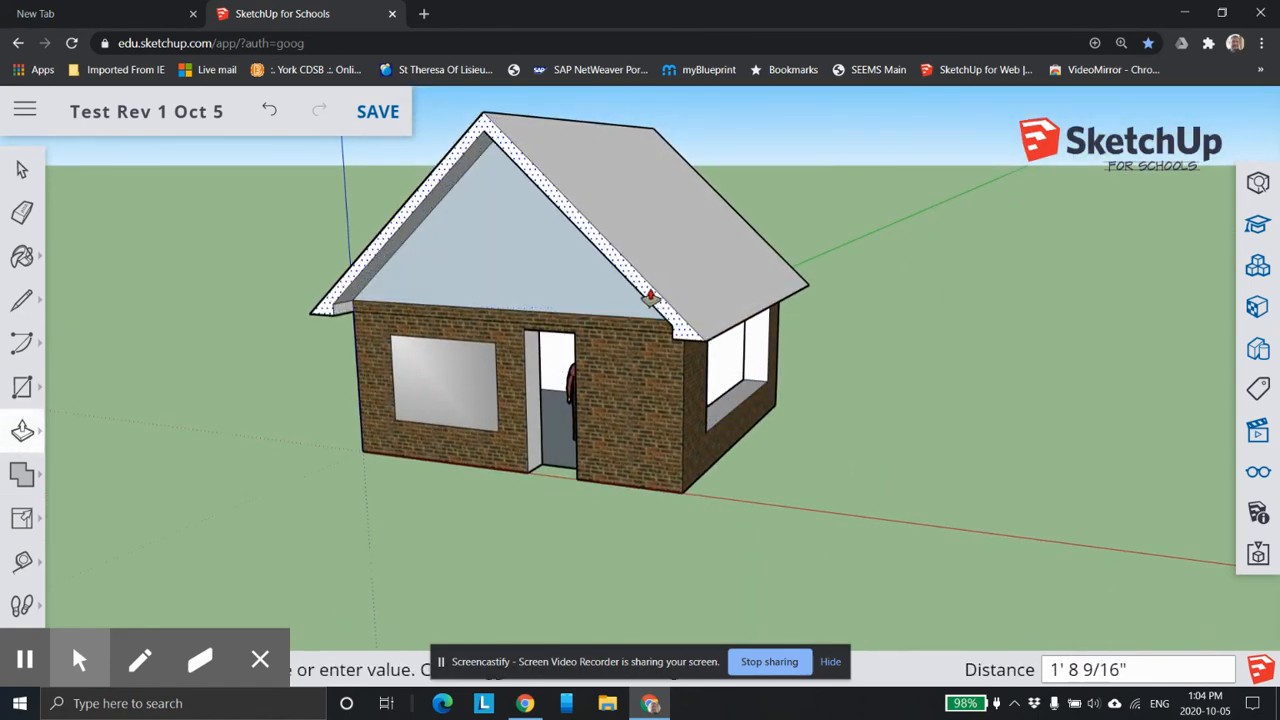
scroll(541, 397, down, 2)
Paint both roof slopes with the plain grey block material from the Brick, Cladding and Siding collection.
middle_drag(465, 400, 916, 479)
click(1258, 306)
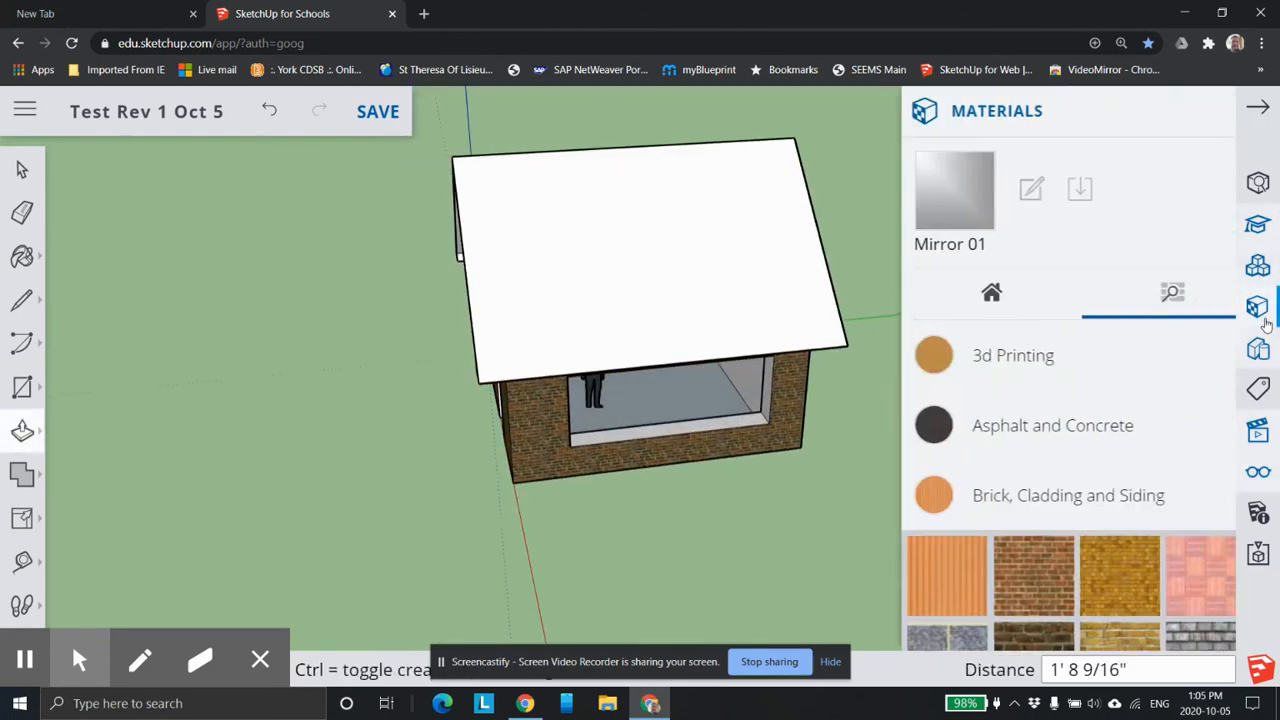
scroll(1164, 478, down, 5)
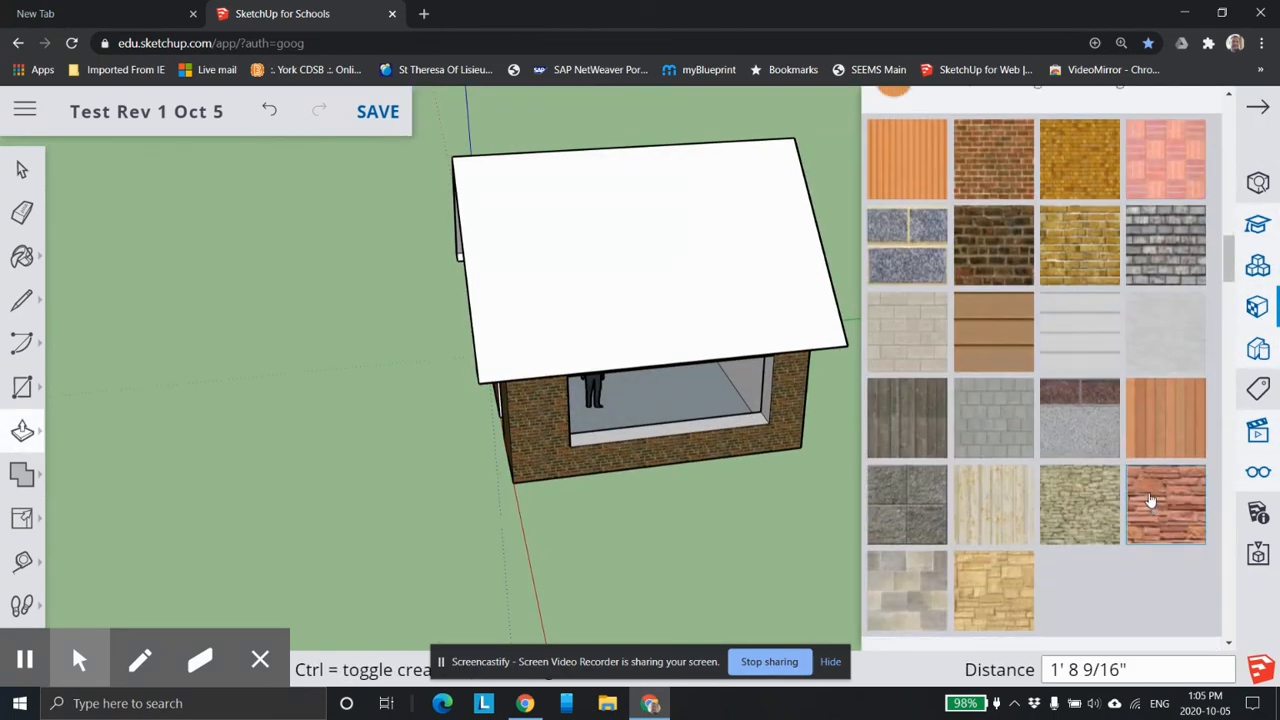
click(988, 432)
click(630, 271)
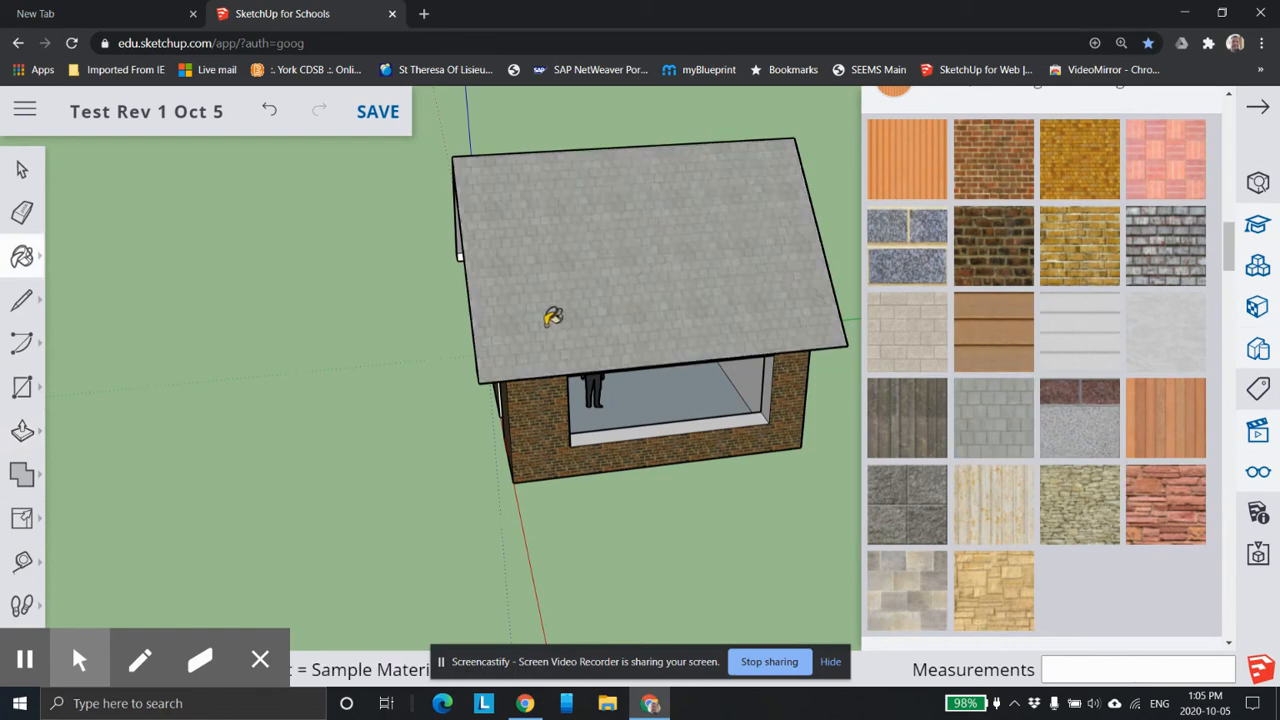
mouse_move(509, 329)
middle_down()
mouse_move(900, 318)
mouse_move(794, 303)
mouse_move(623, 334)
mouse_move(514, 257)
mouse_move(607, 340)
mouse_move(306, 351)
middle_up()
click(514, 257)
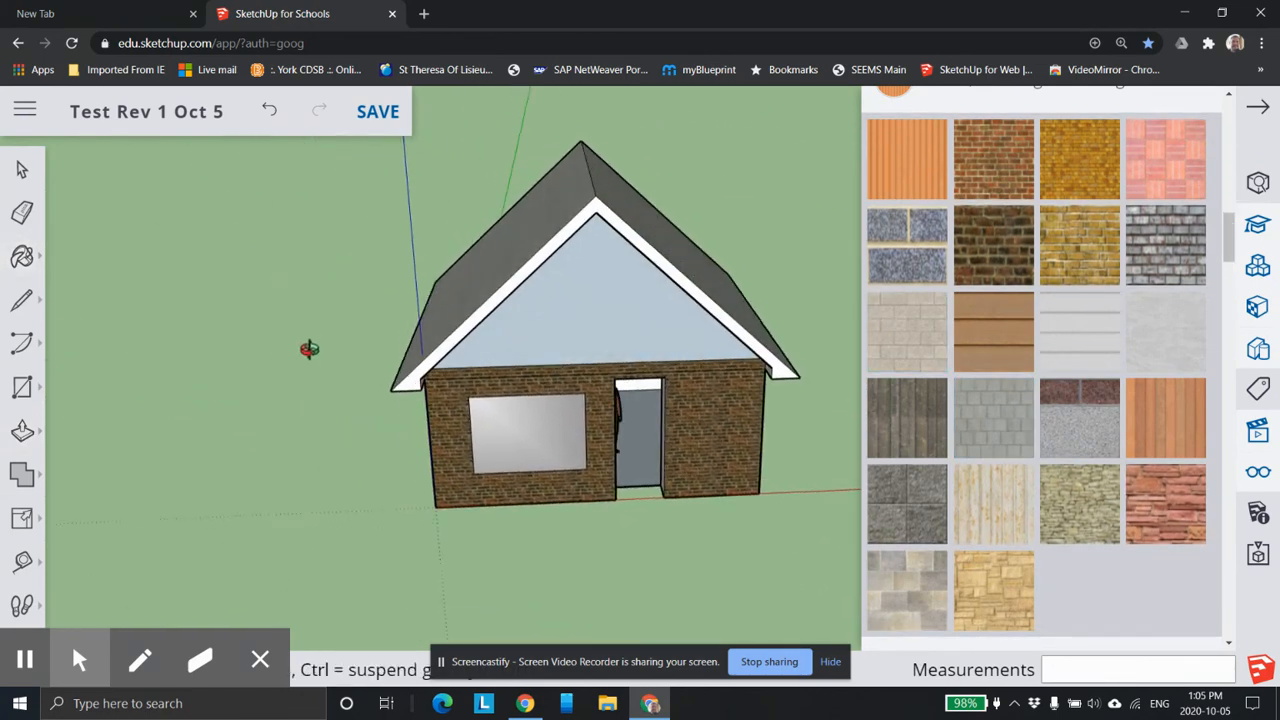
Paint the front gable and both halves of the rear gable with the same grey block material as the roof.
click(610, 303)
mouse_move(610, 303)
middle_down()
mouse_move(18, 337)
mouse_move(177, 320)
mouse_move(594, 343)
mouse_move(709, 314)
middle_up()
click(697, 319)
click(667, 321)
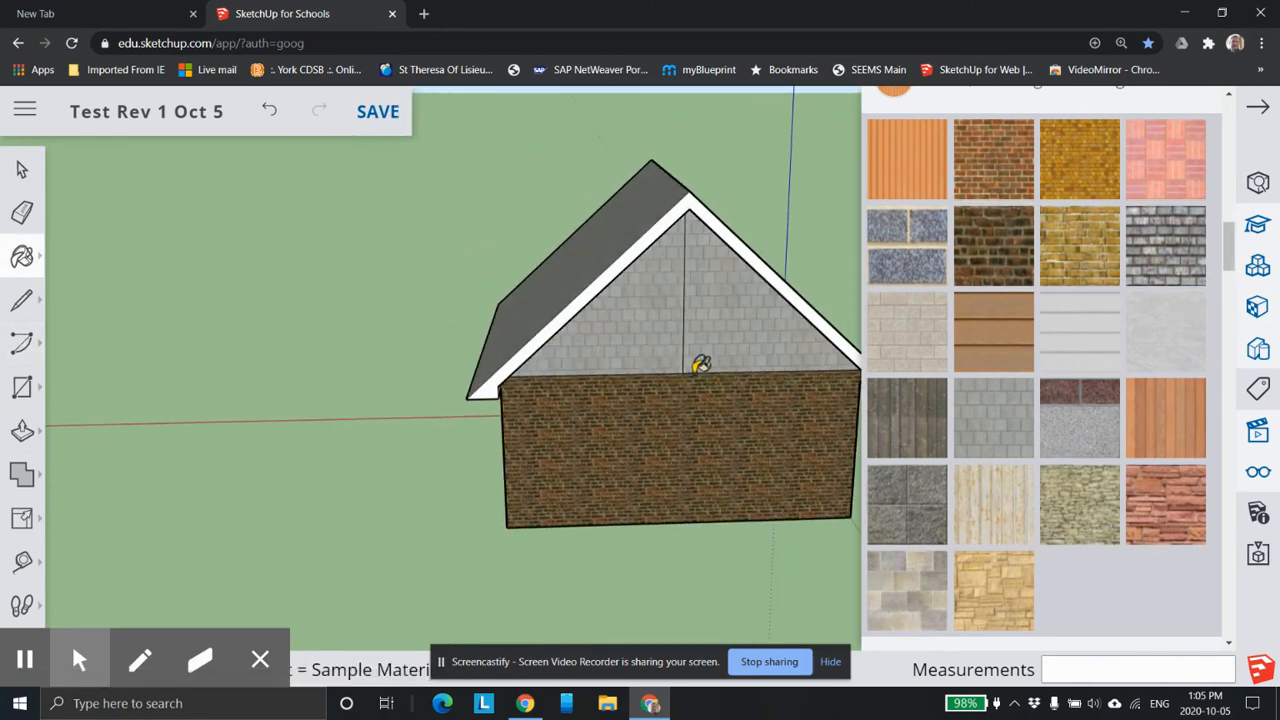
Erase the vertical line dividing the rear gable.
click(22, 212)
scroll(570, 378, down, 5)
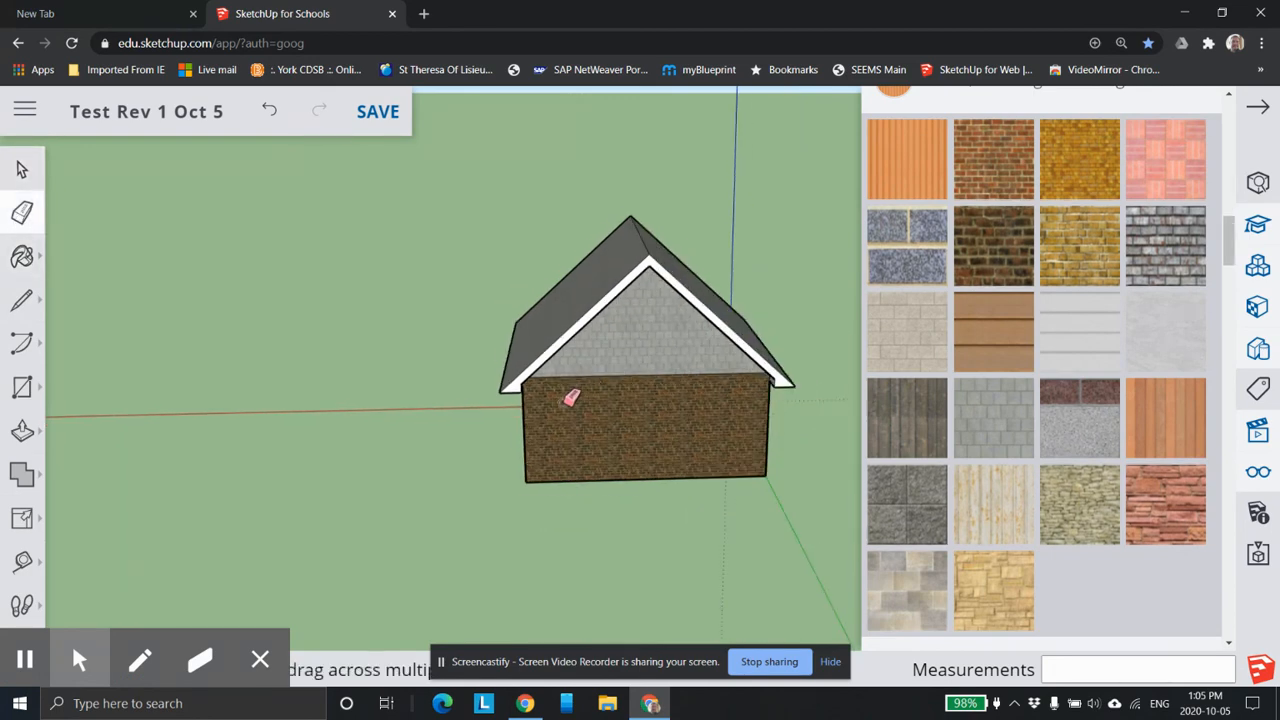
middle_drag(571, 428, 740, 385)
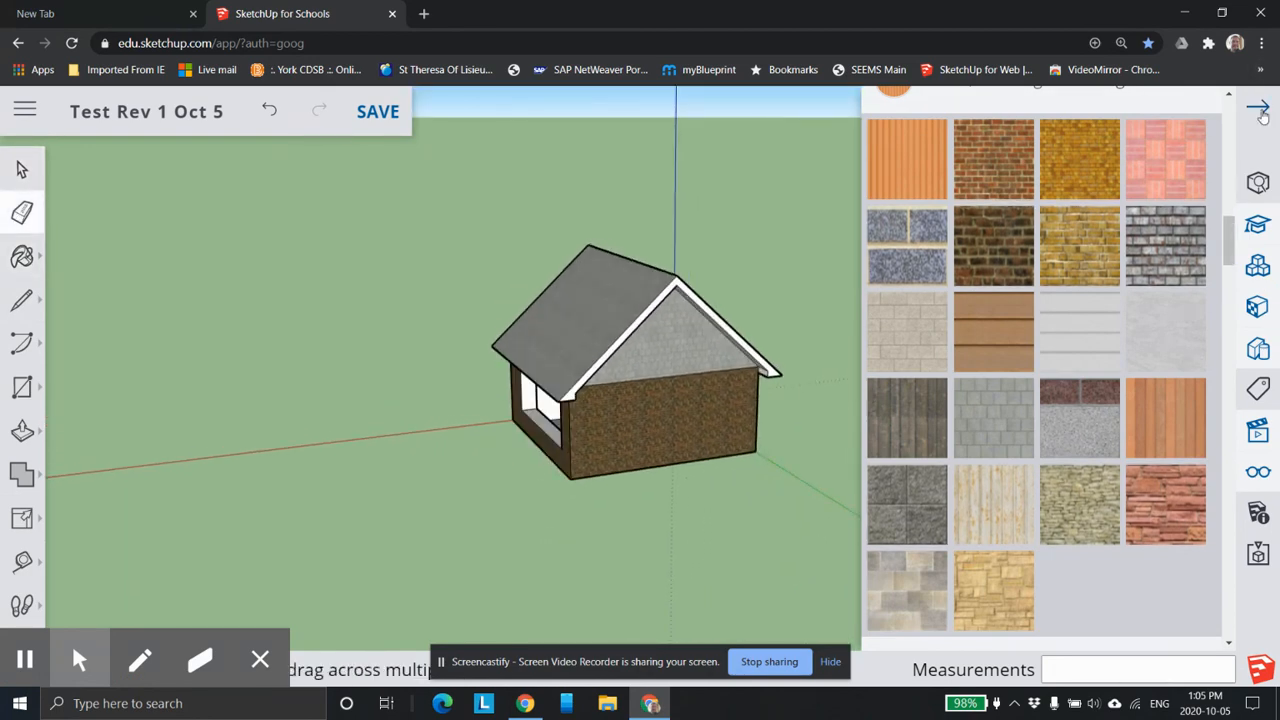
Close the material library and examine the finished house from the front and side, including the windows, doorway and roof overhang.
click(1260, 113)
middle_drag(457, 423, 651, 536)
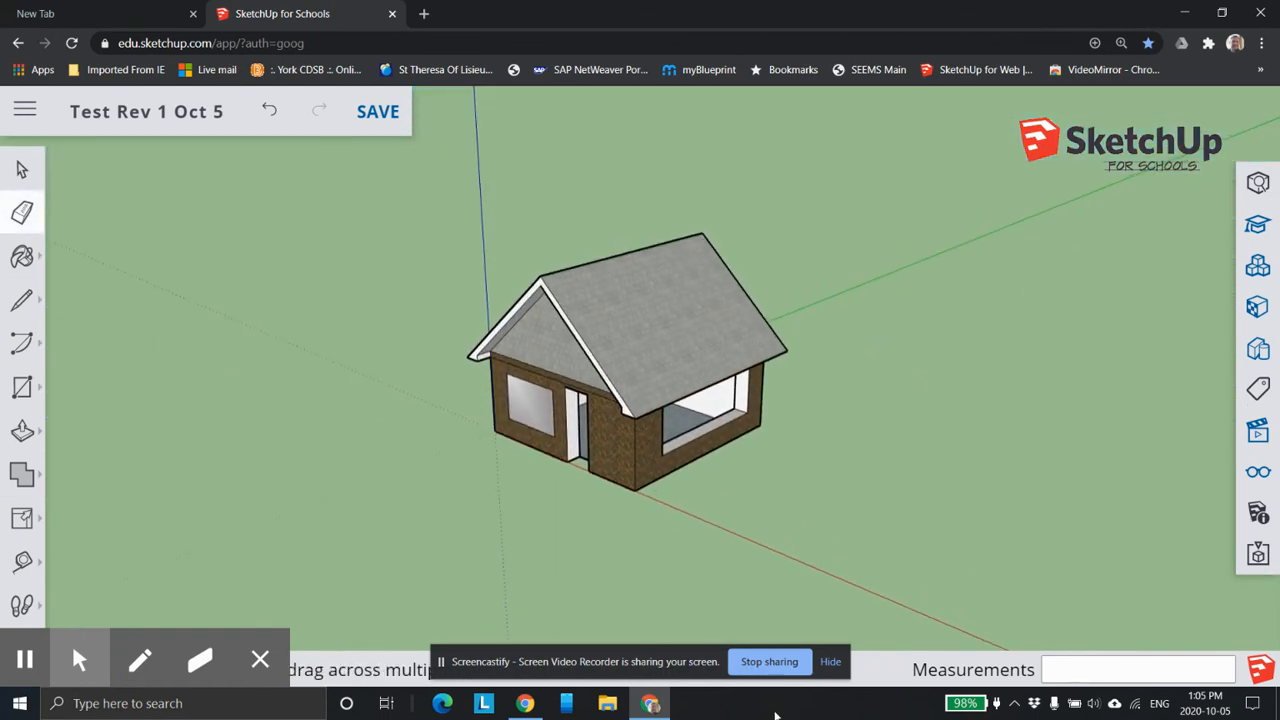
scroll(590, 420, down, 2)
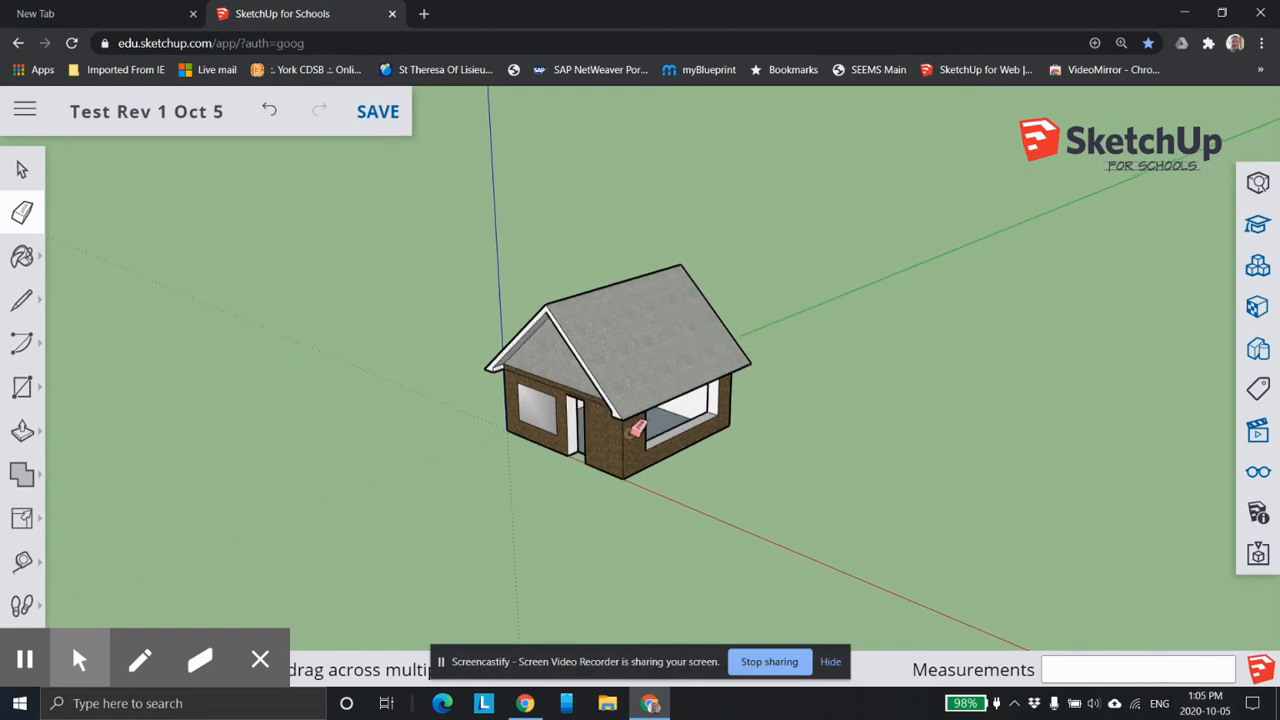
scroll(603, 436, up, 3)
scroll(603, 436, up, 4)
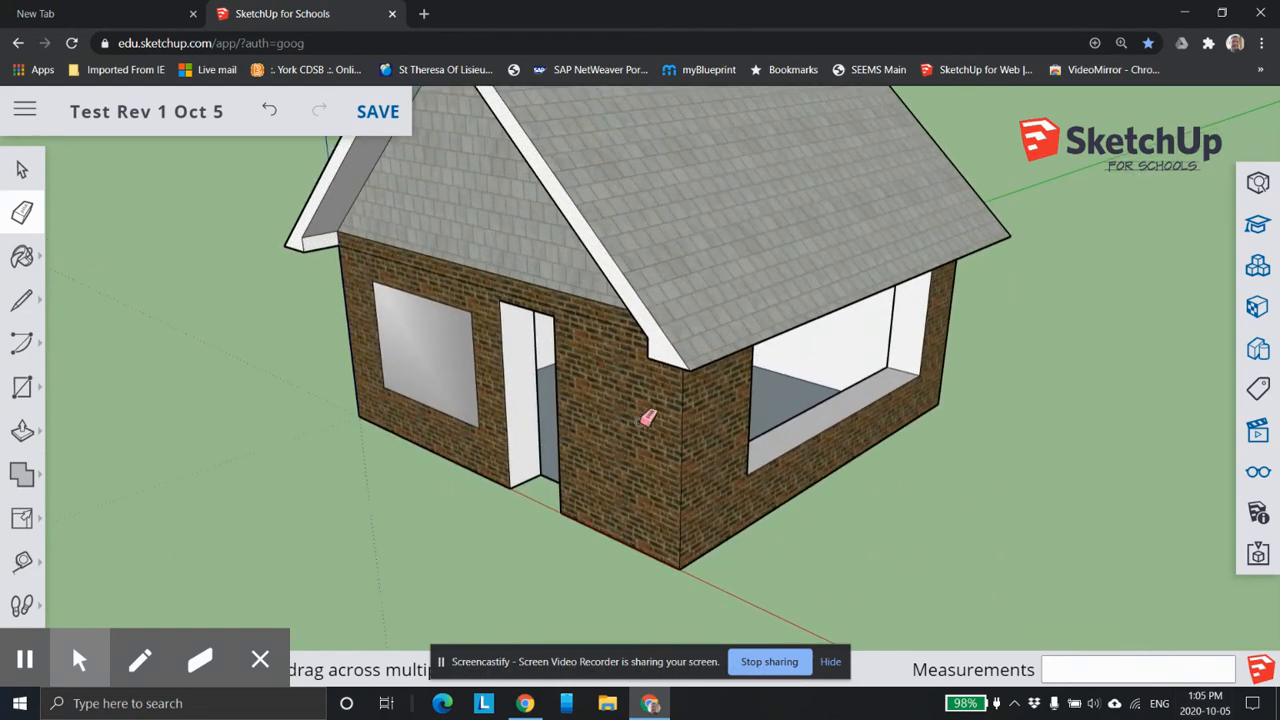
scroll(585, 420, down, 3)
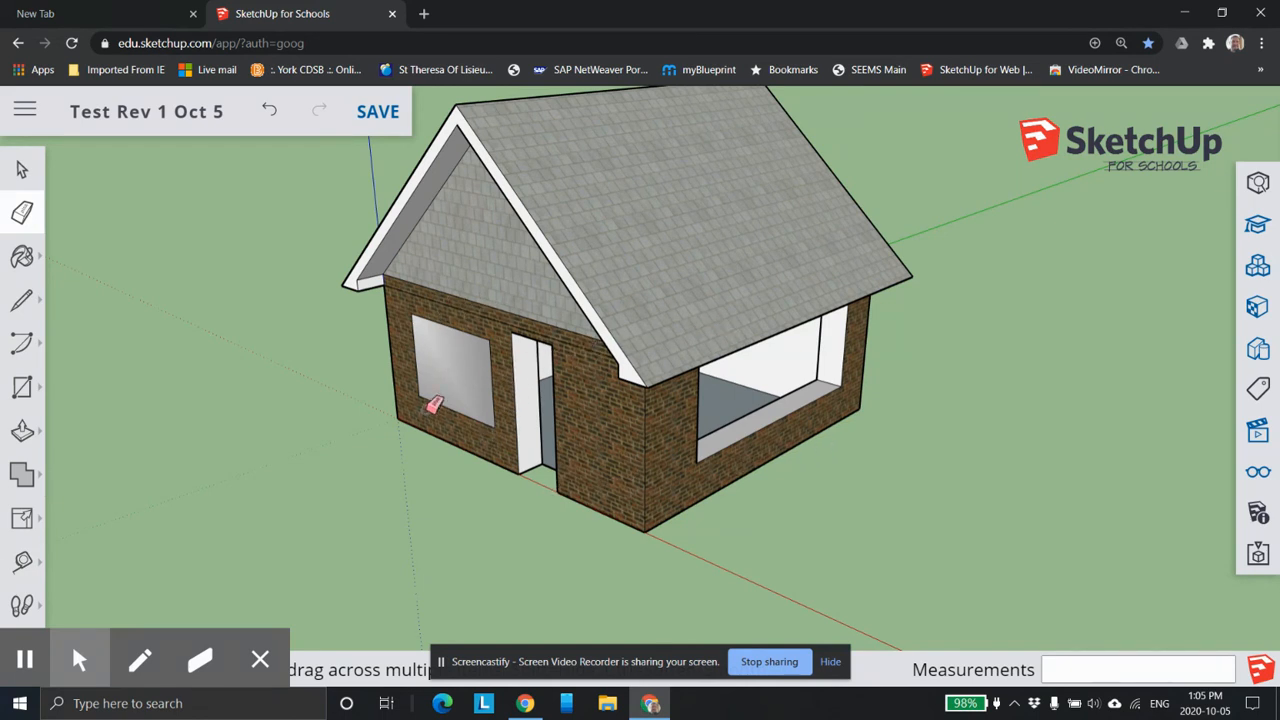
mouse_move(777, 191)
middle_down()
mouse_move(653, 240)
mouse_move(795, 162)
middle_up()
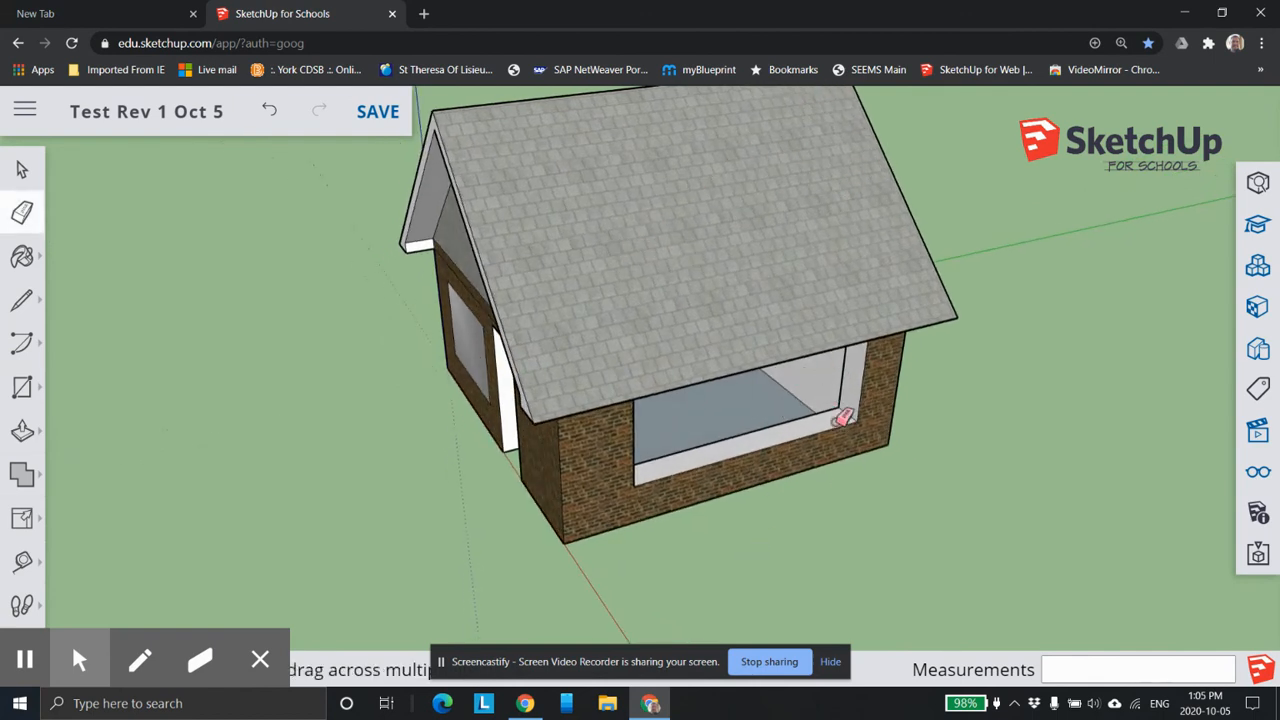
mouse_move(686, 514)
middle_down()
mouse_move(680, 503)
mouse_move(743, 406)
mouse_move(855, 411)
mouse_move(820, 363)
middle_up()
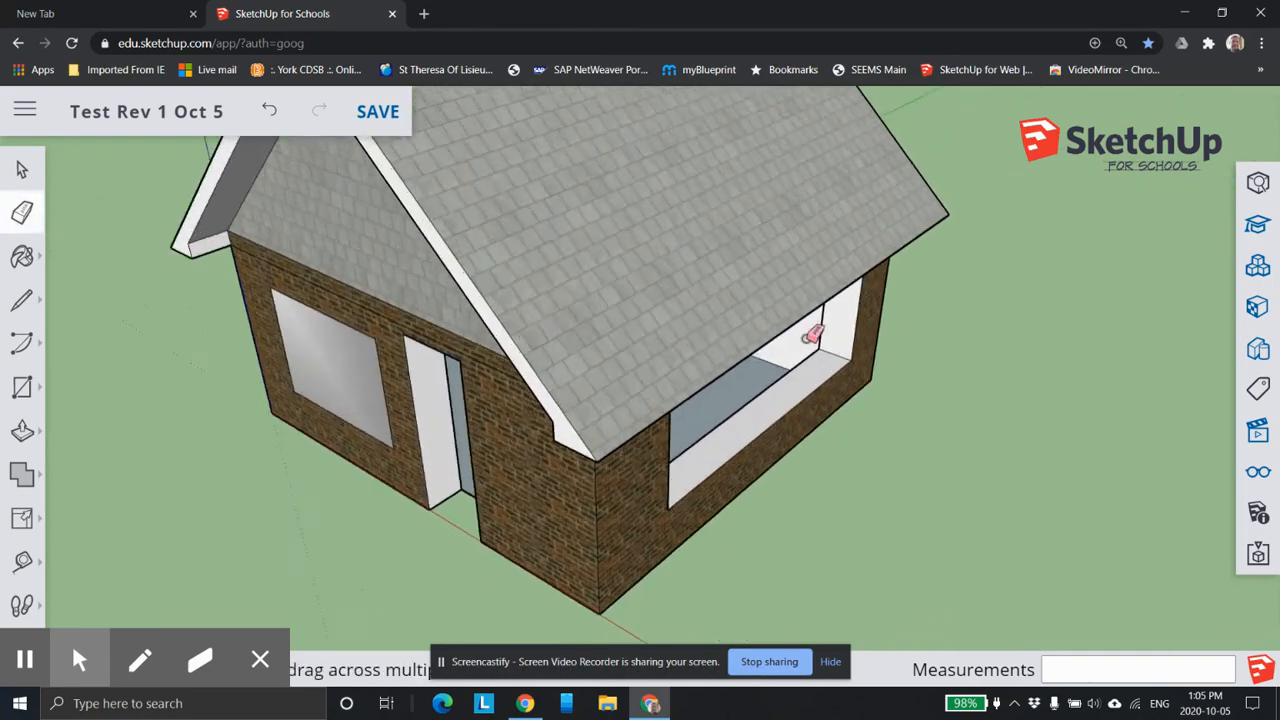